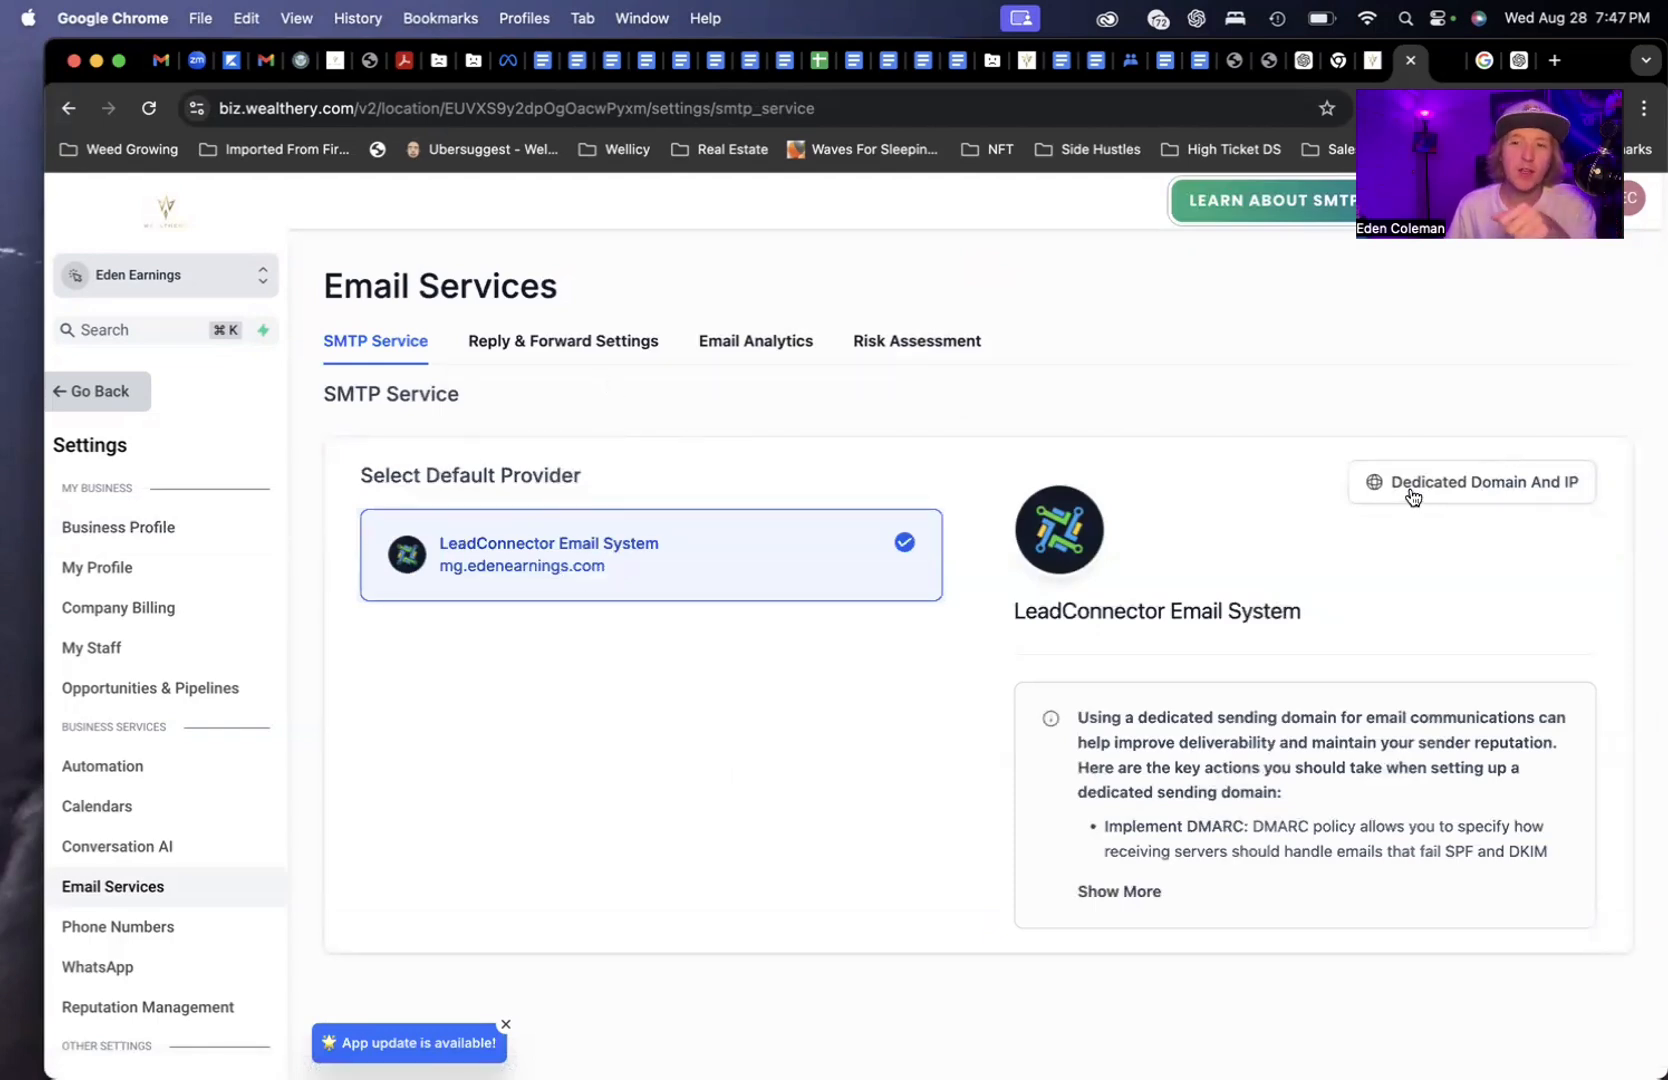
Open Dedicated Domain And IP, look at the Add Domain form, then return to the mg.edenearnings.com list
{"action": "left_click_drag", "start_coordinate": [1012, 610], "coordinate": [1374, 633]}
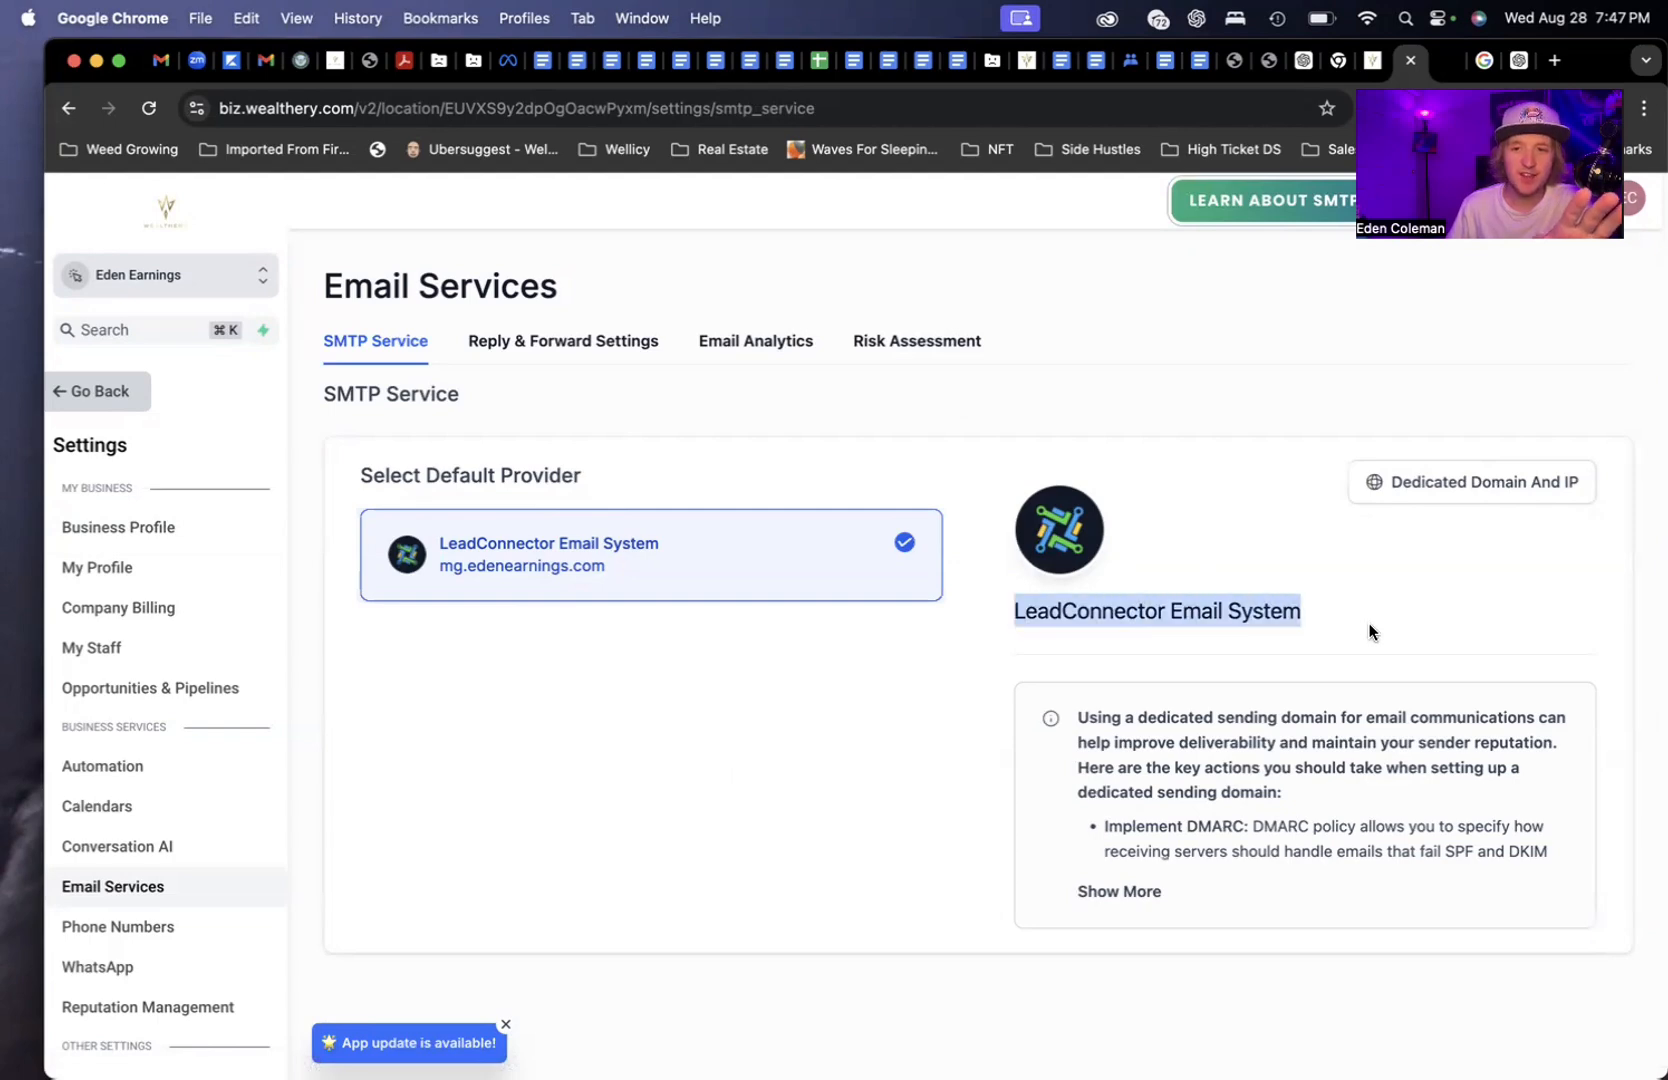
{"action": "left_click", "coordinate": [1346, 622]}
{"action": "left_click", "coordinate": [1427, 480]}
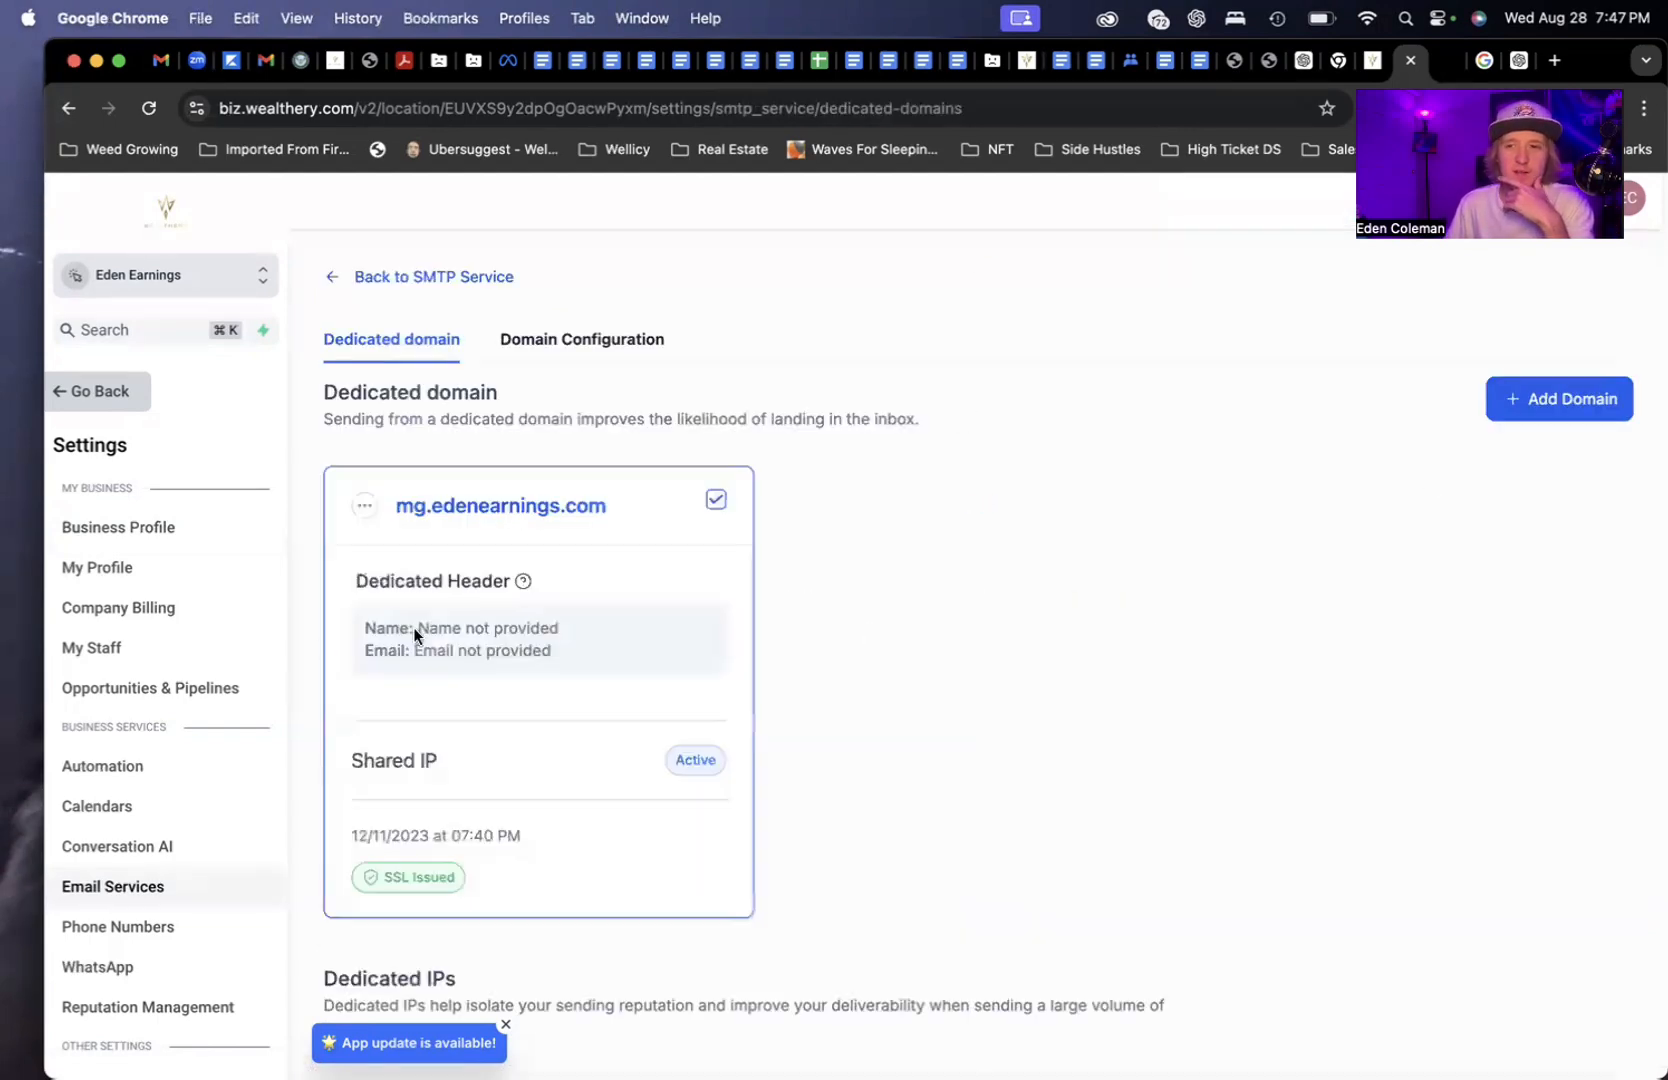
{"action": "left_click", "coordinate": [1560, 400]}
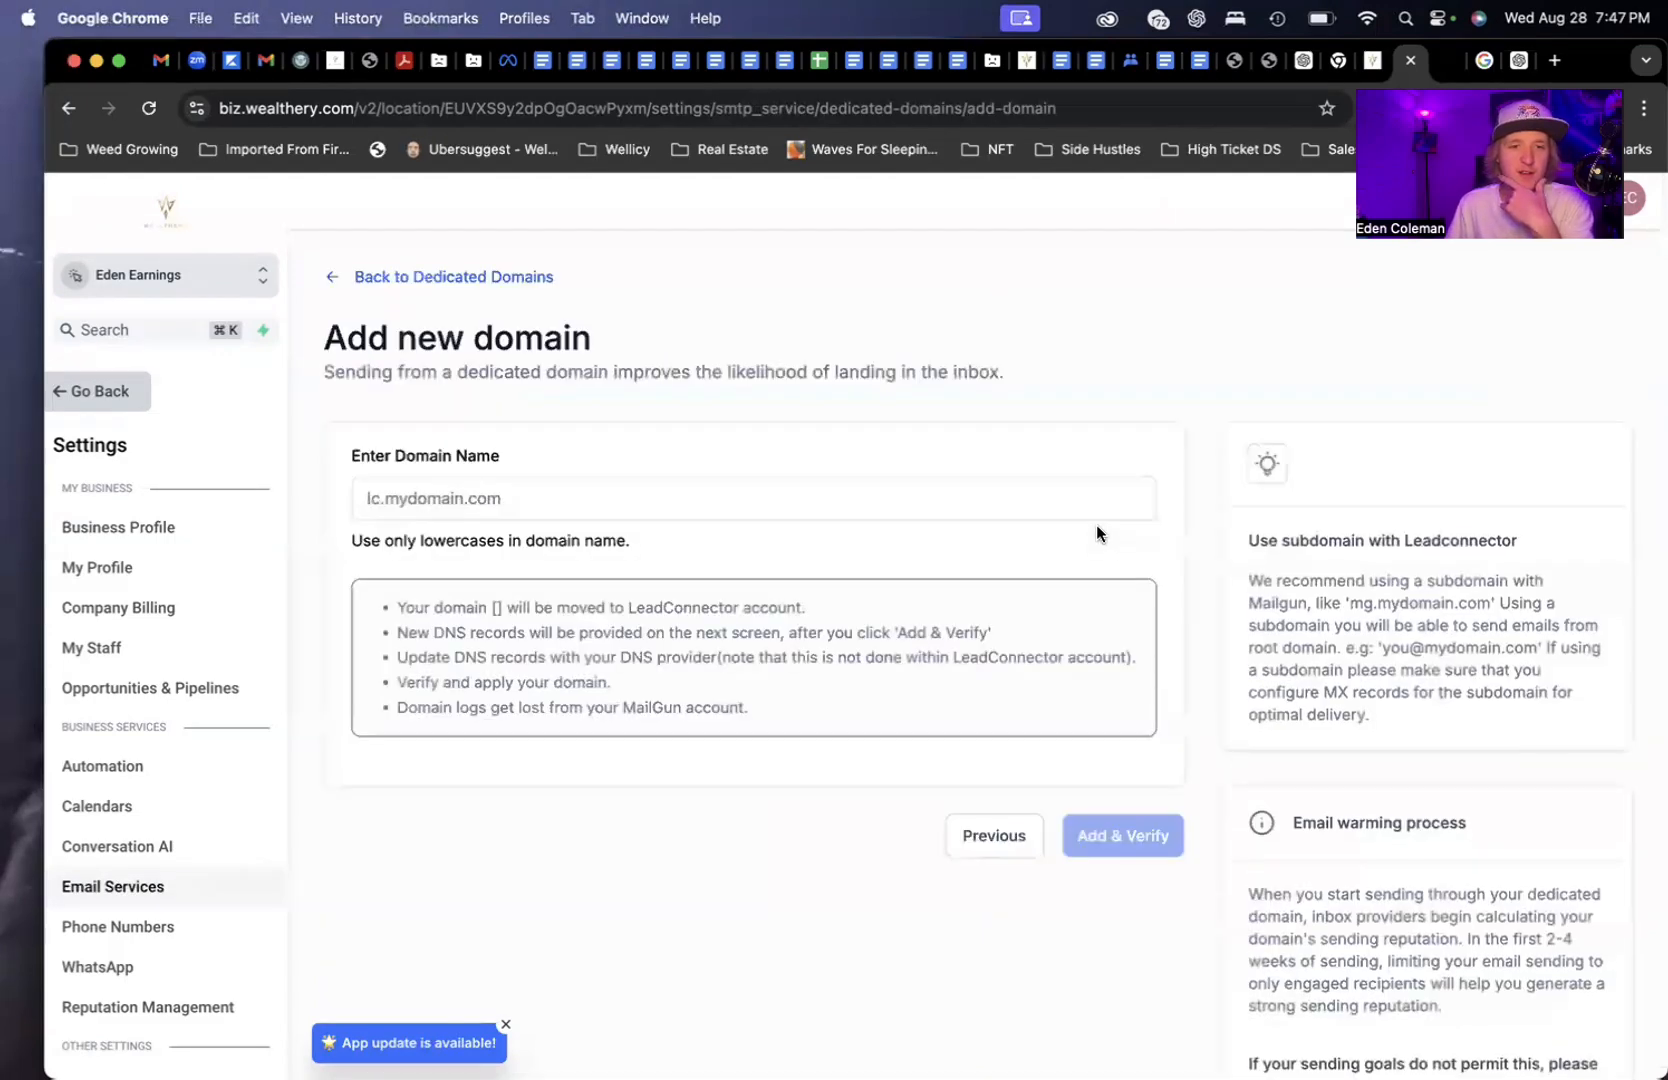
{"action": "left_click", "coordinate": [515, 500]}
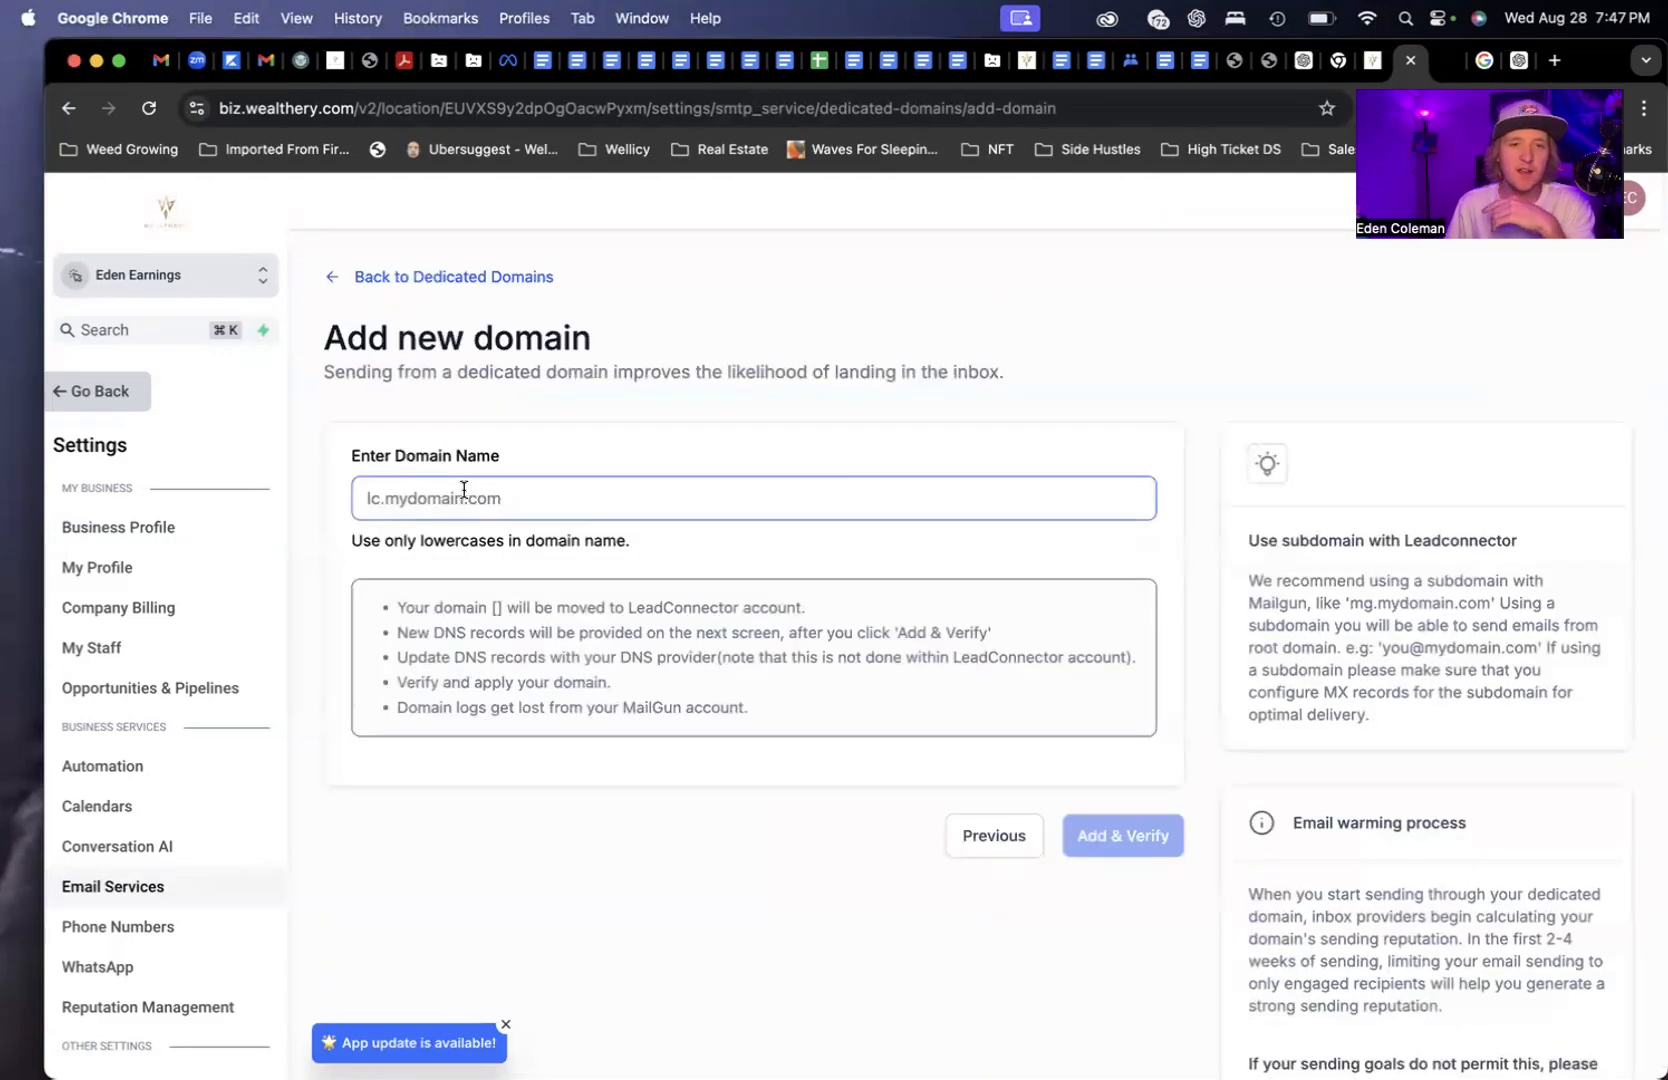
{"action": "left_click", "coordinate": [1005, 848]}
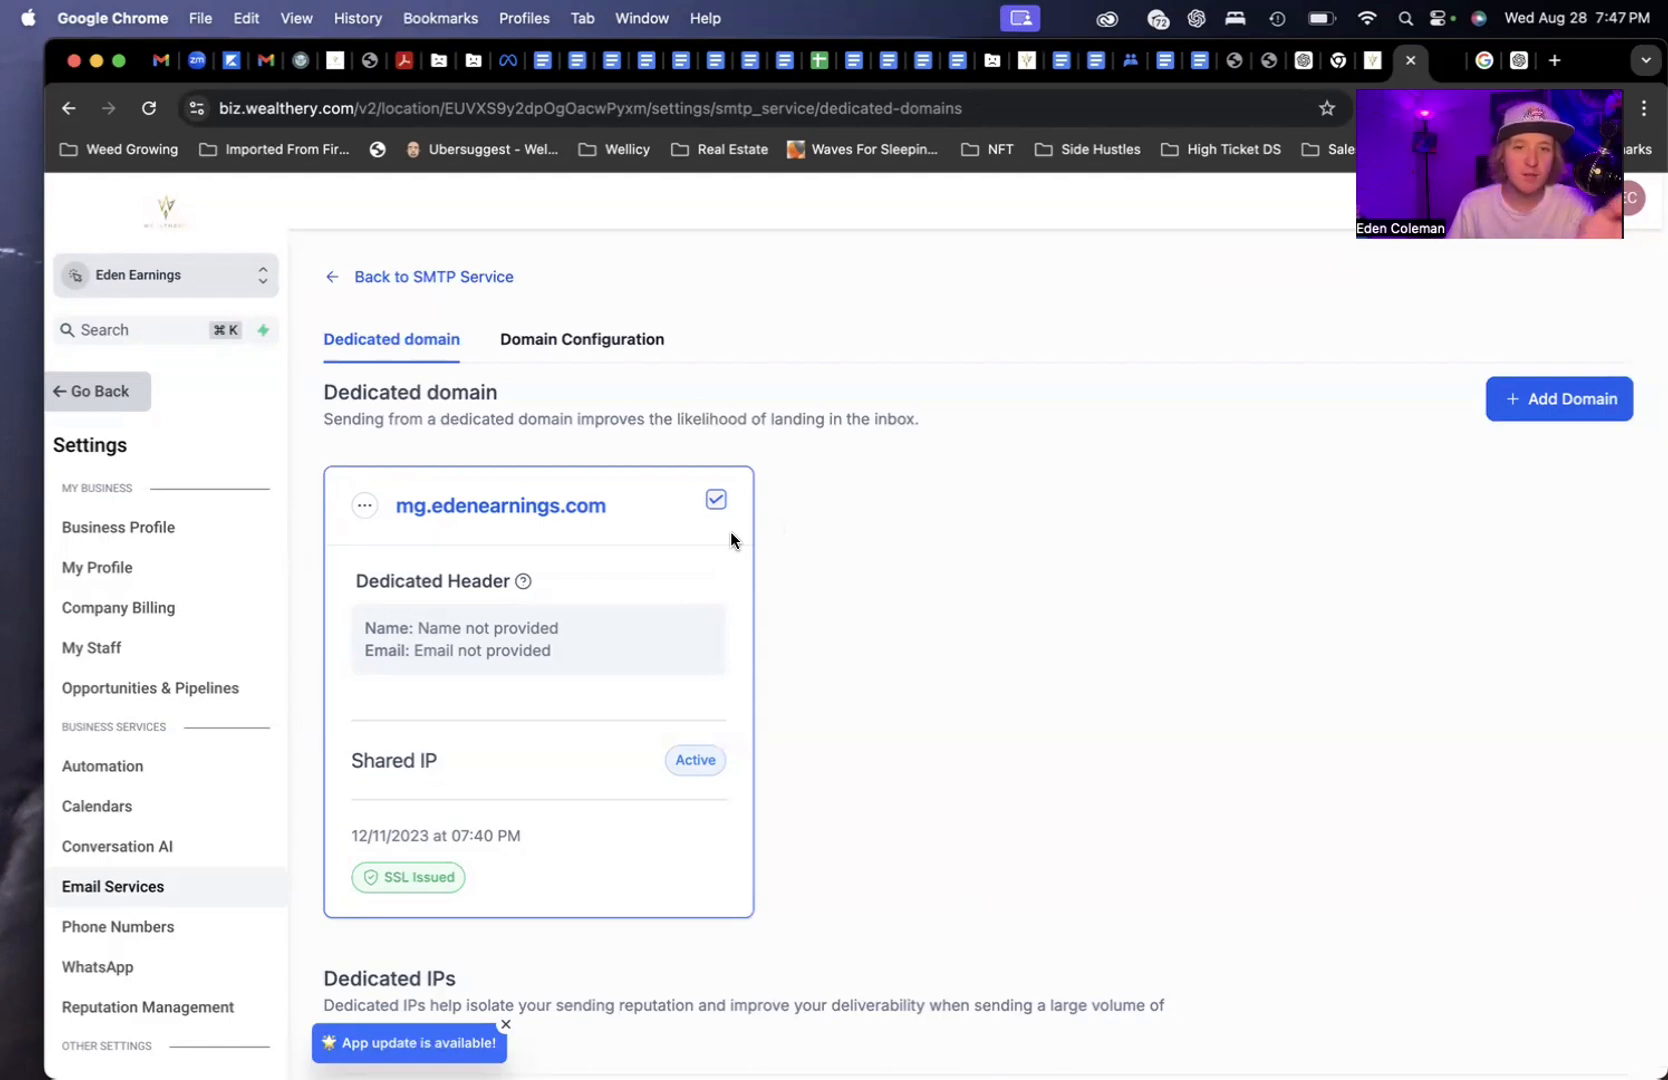
Start a new dedicated domain and enter mg.youwebsite.com as the domain name
{"action": "left_click", "coordinate": [1545, 408]}
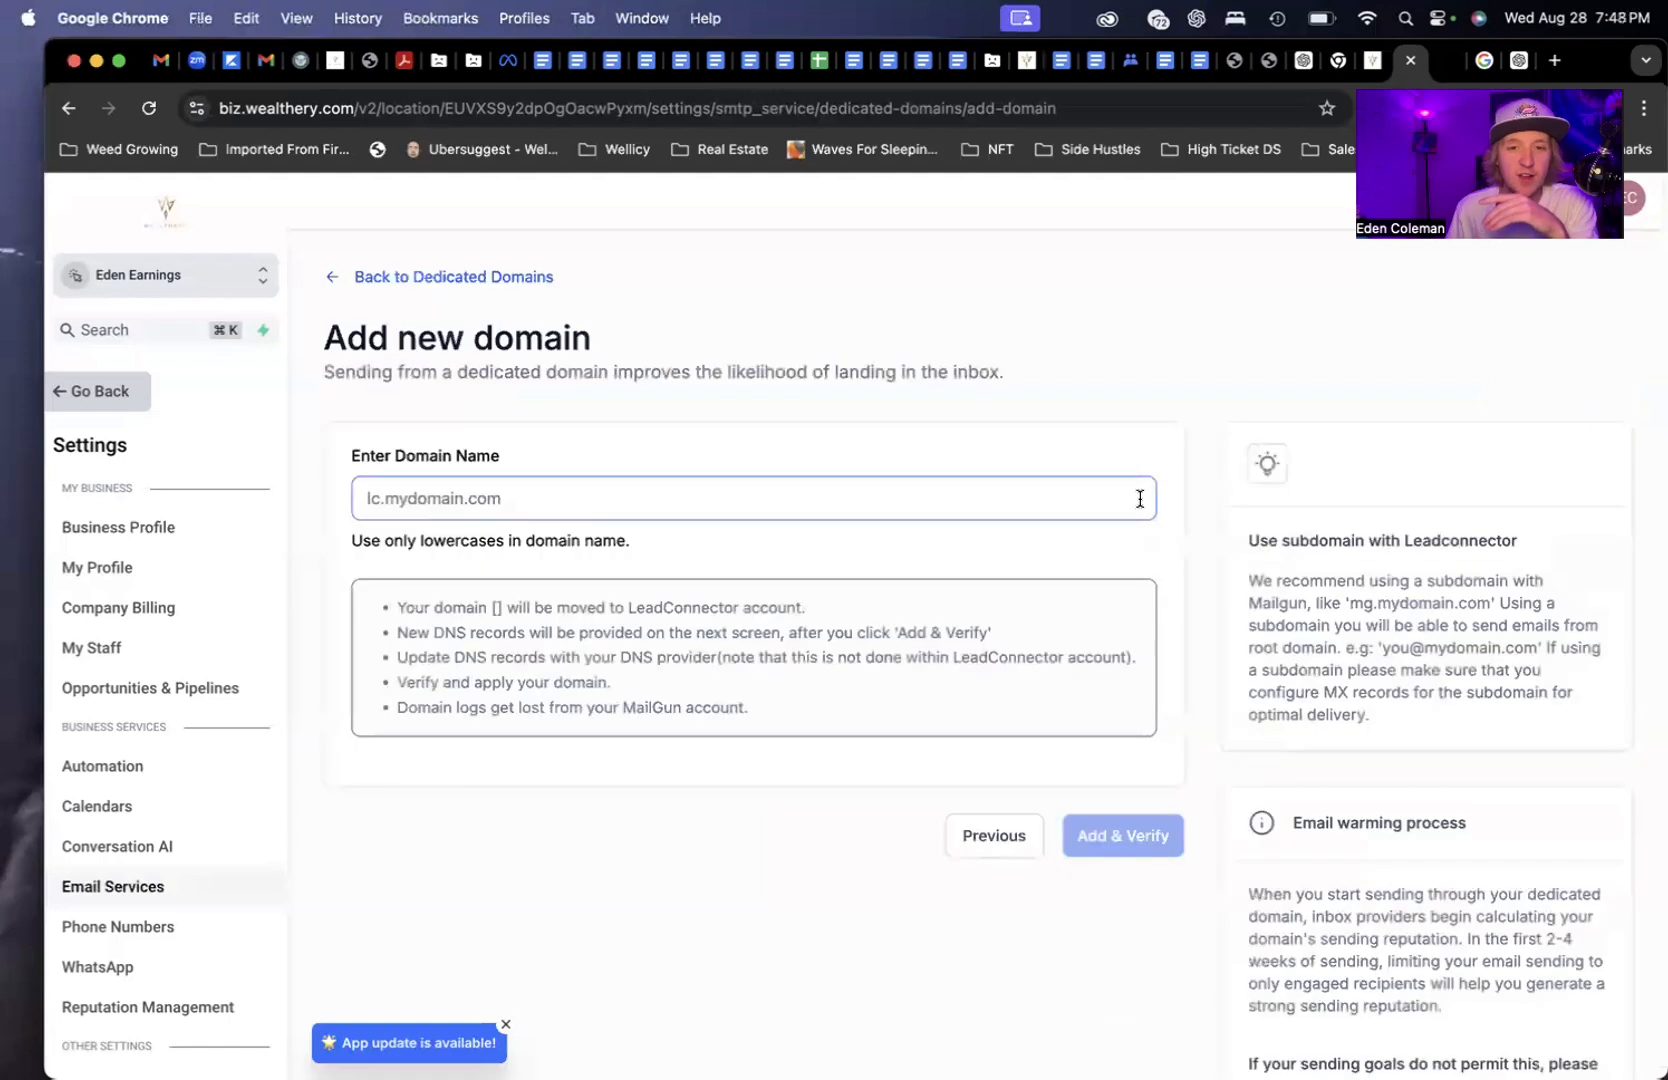
{"action": "left_click", "coordinate": [609, 490]}
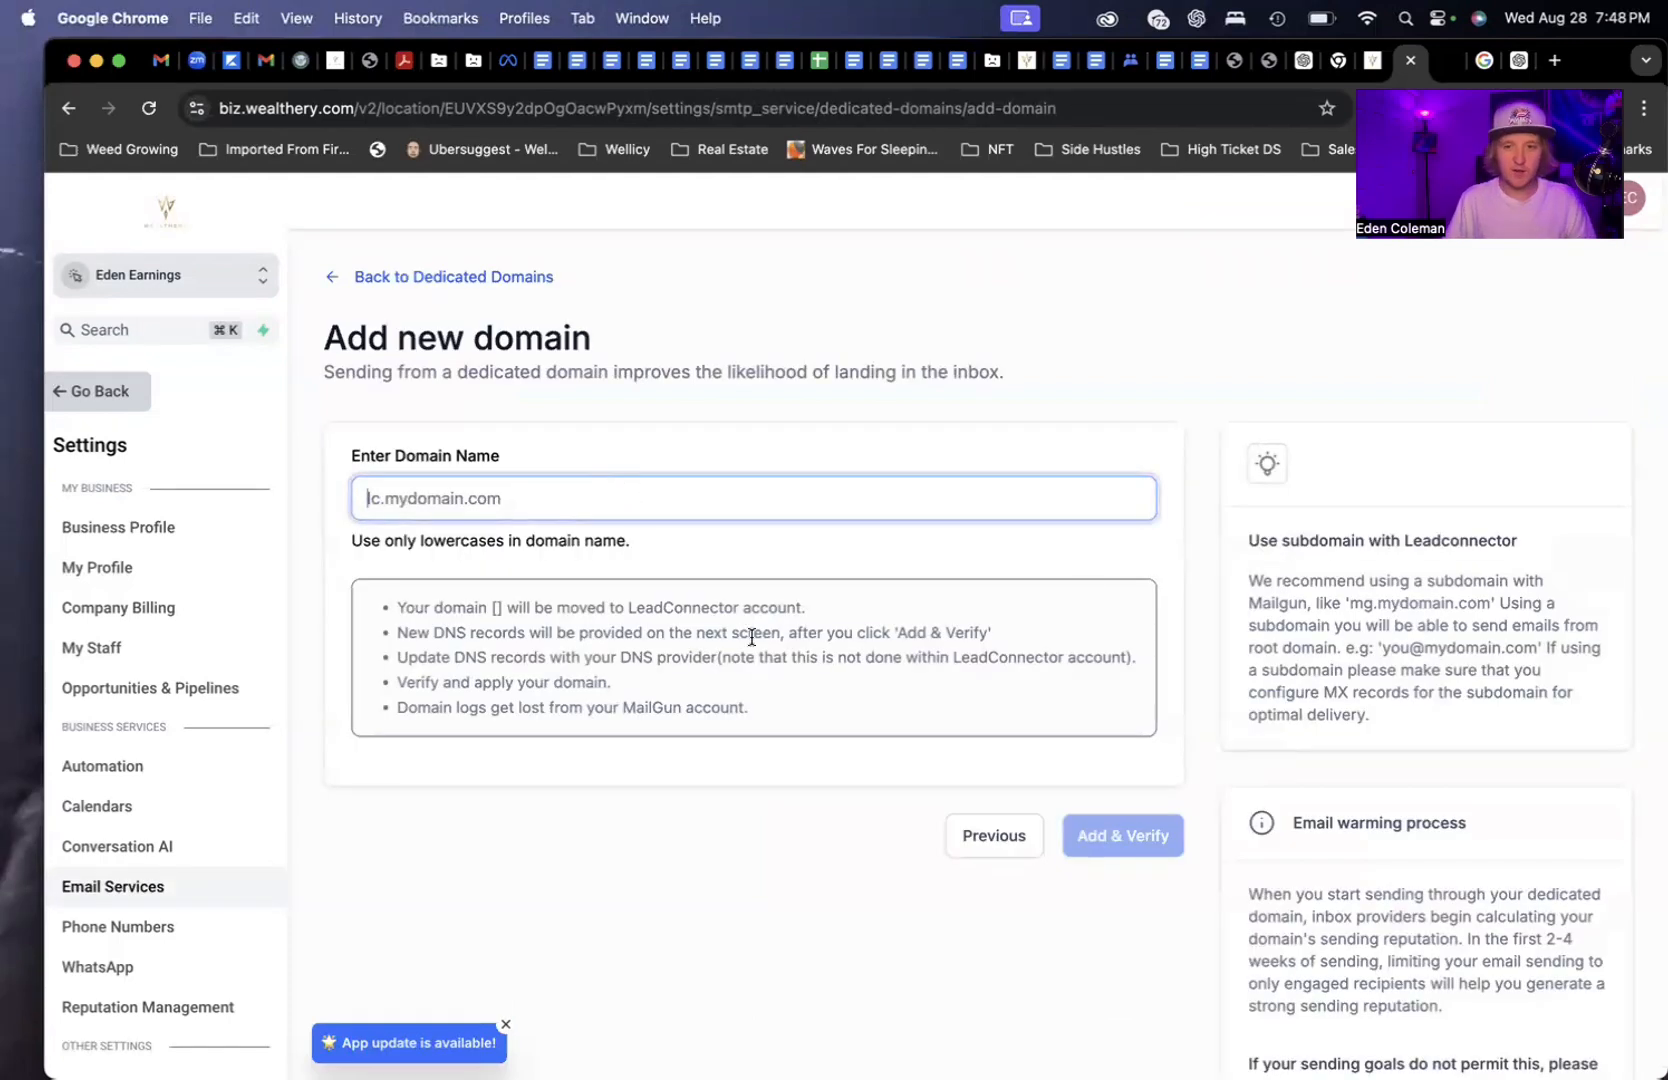
{"action": "type", "text": "mg"}
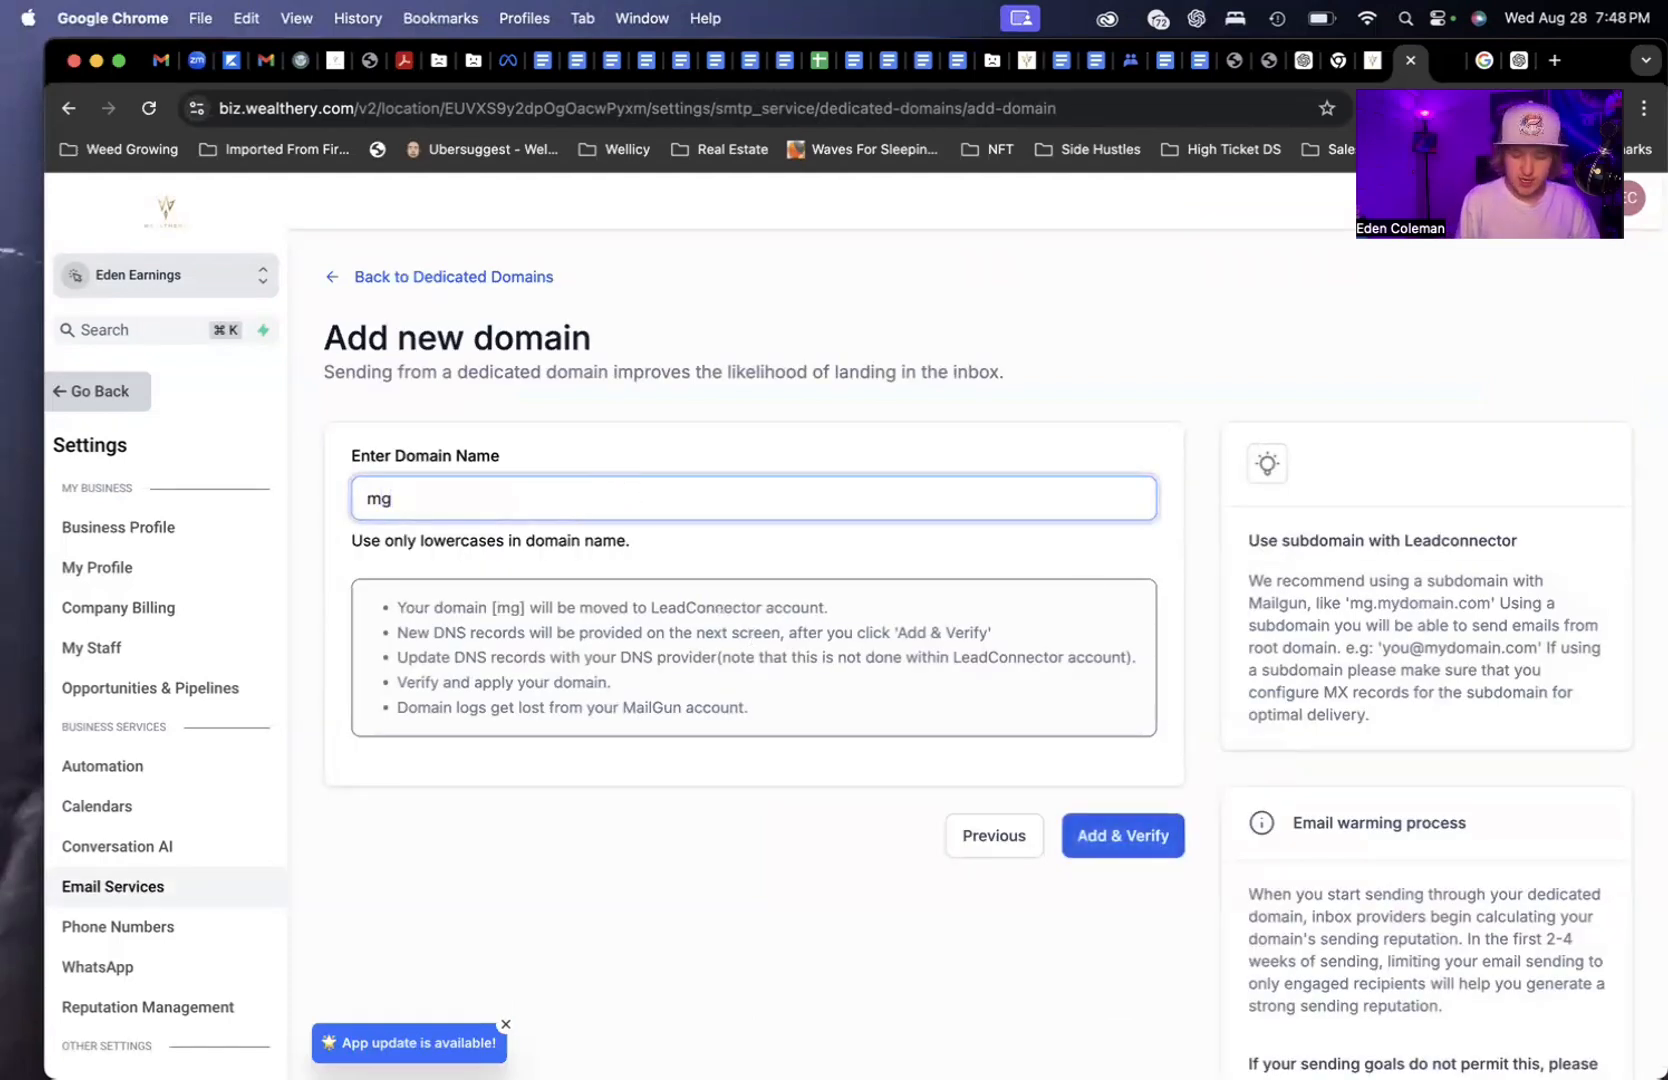
{"action": "type", "text": ".youwebsite"}
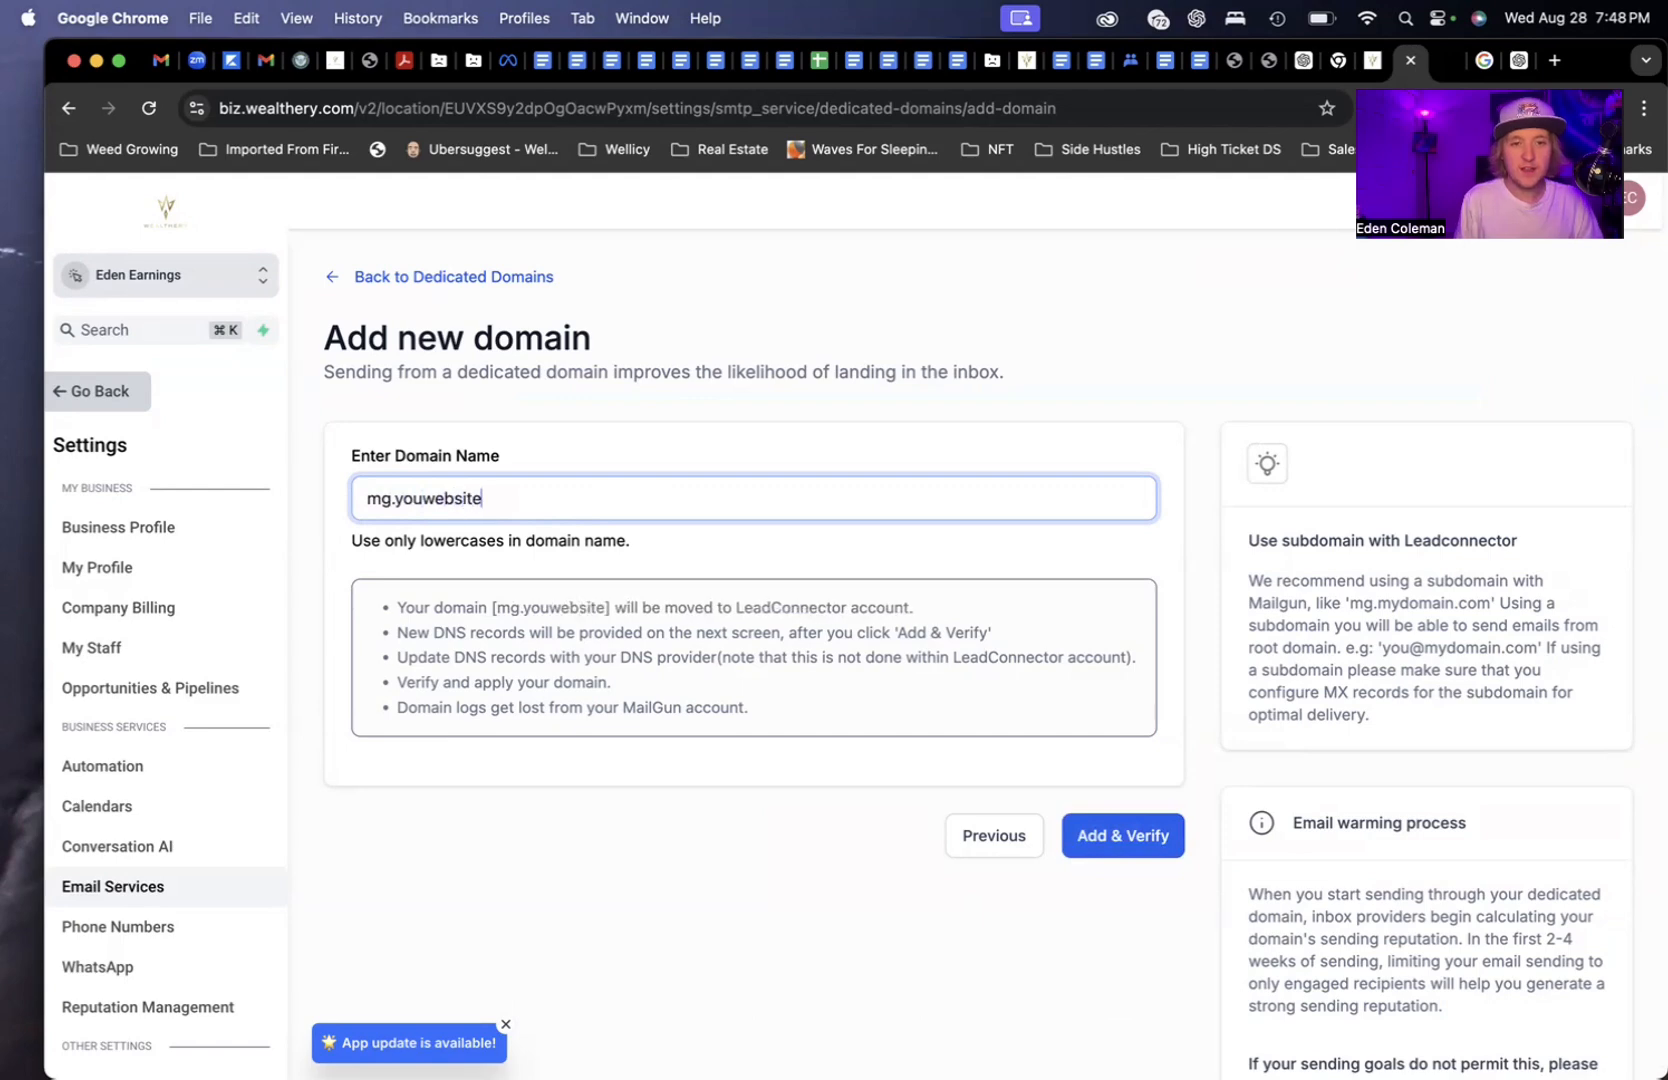
{"action": "type", "text": ".com"}
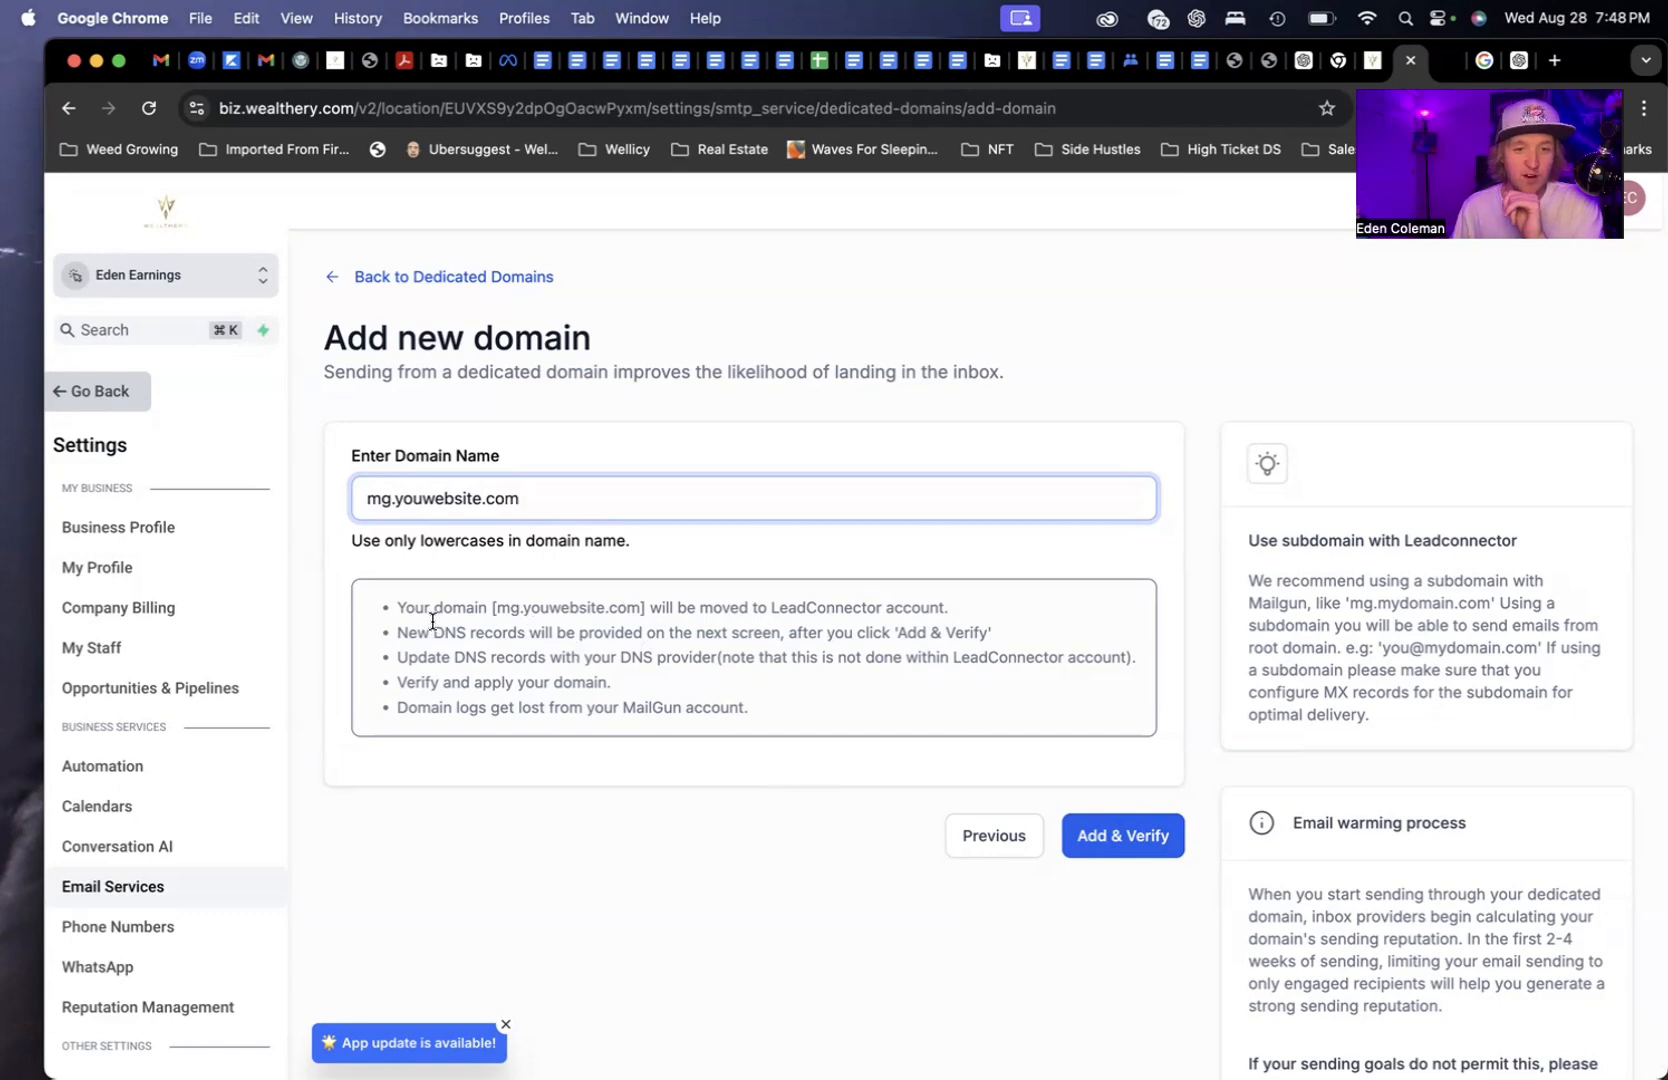
Highlight the form's notes about adding new DNS records with the provider
{"action": "left_click_drag", "start_coordinate": [408, 633], "coordinate": [936, 650]}
{"action": "left_click", "coordinate": [953, 640]}
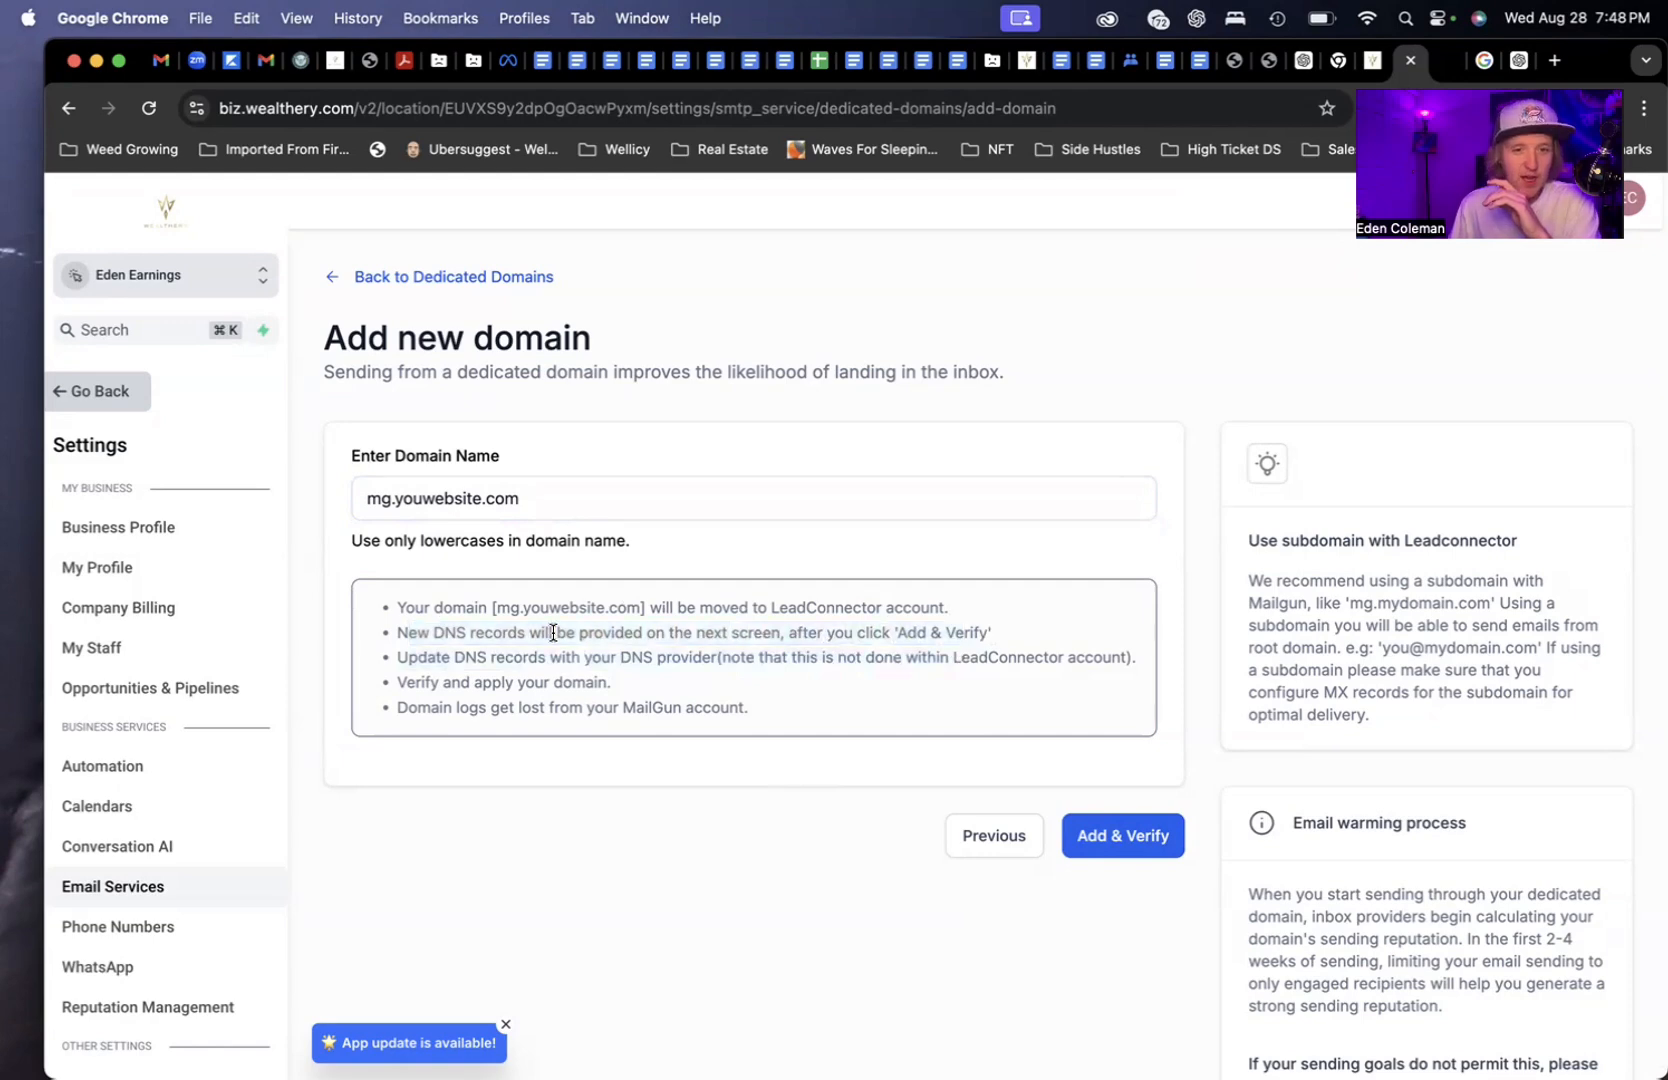
{"action": "left_click_drag", "start_coordinate": [415, 664], "coordinate": [864, 664]}
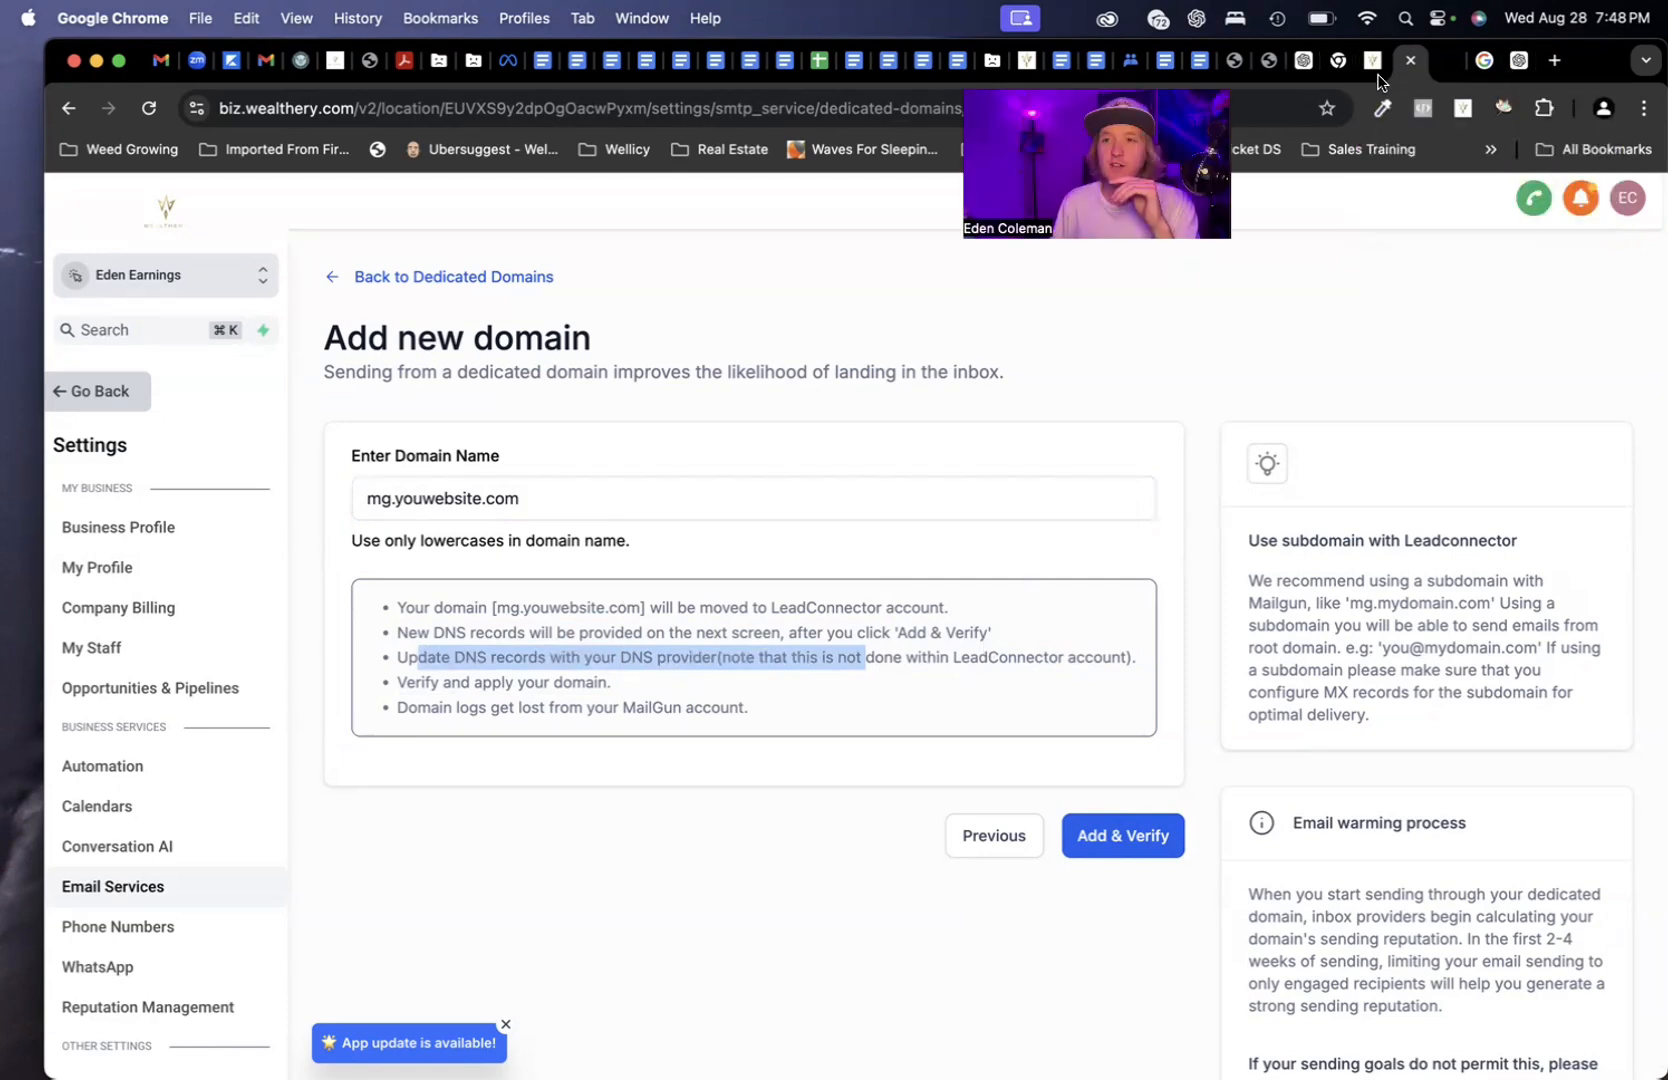
Load godaddy.com in a new tab, go to My Products, and scroll to edenearnings.com's DNS
{"action": "left_click", "coordinate": [1555, 61]}
{"action": "type", "text": "godaddy.com"}
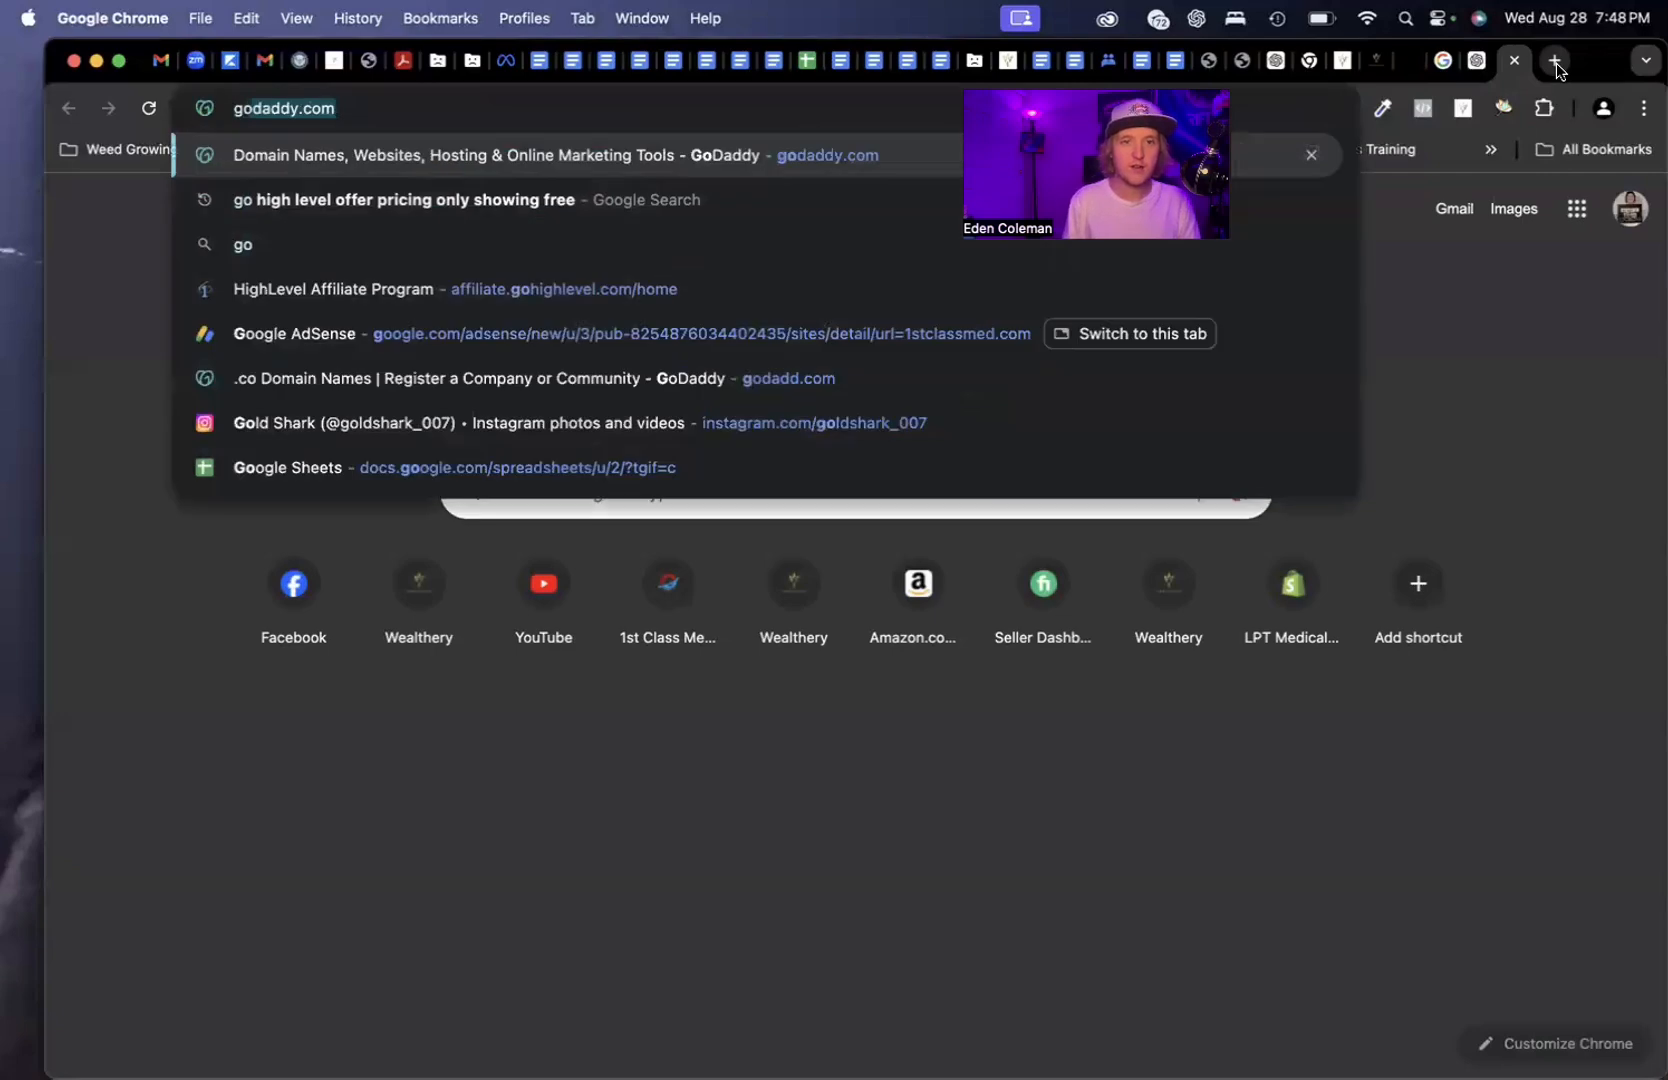
{"action": "key", "text": "Return"}
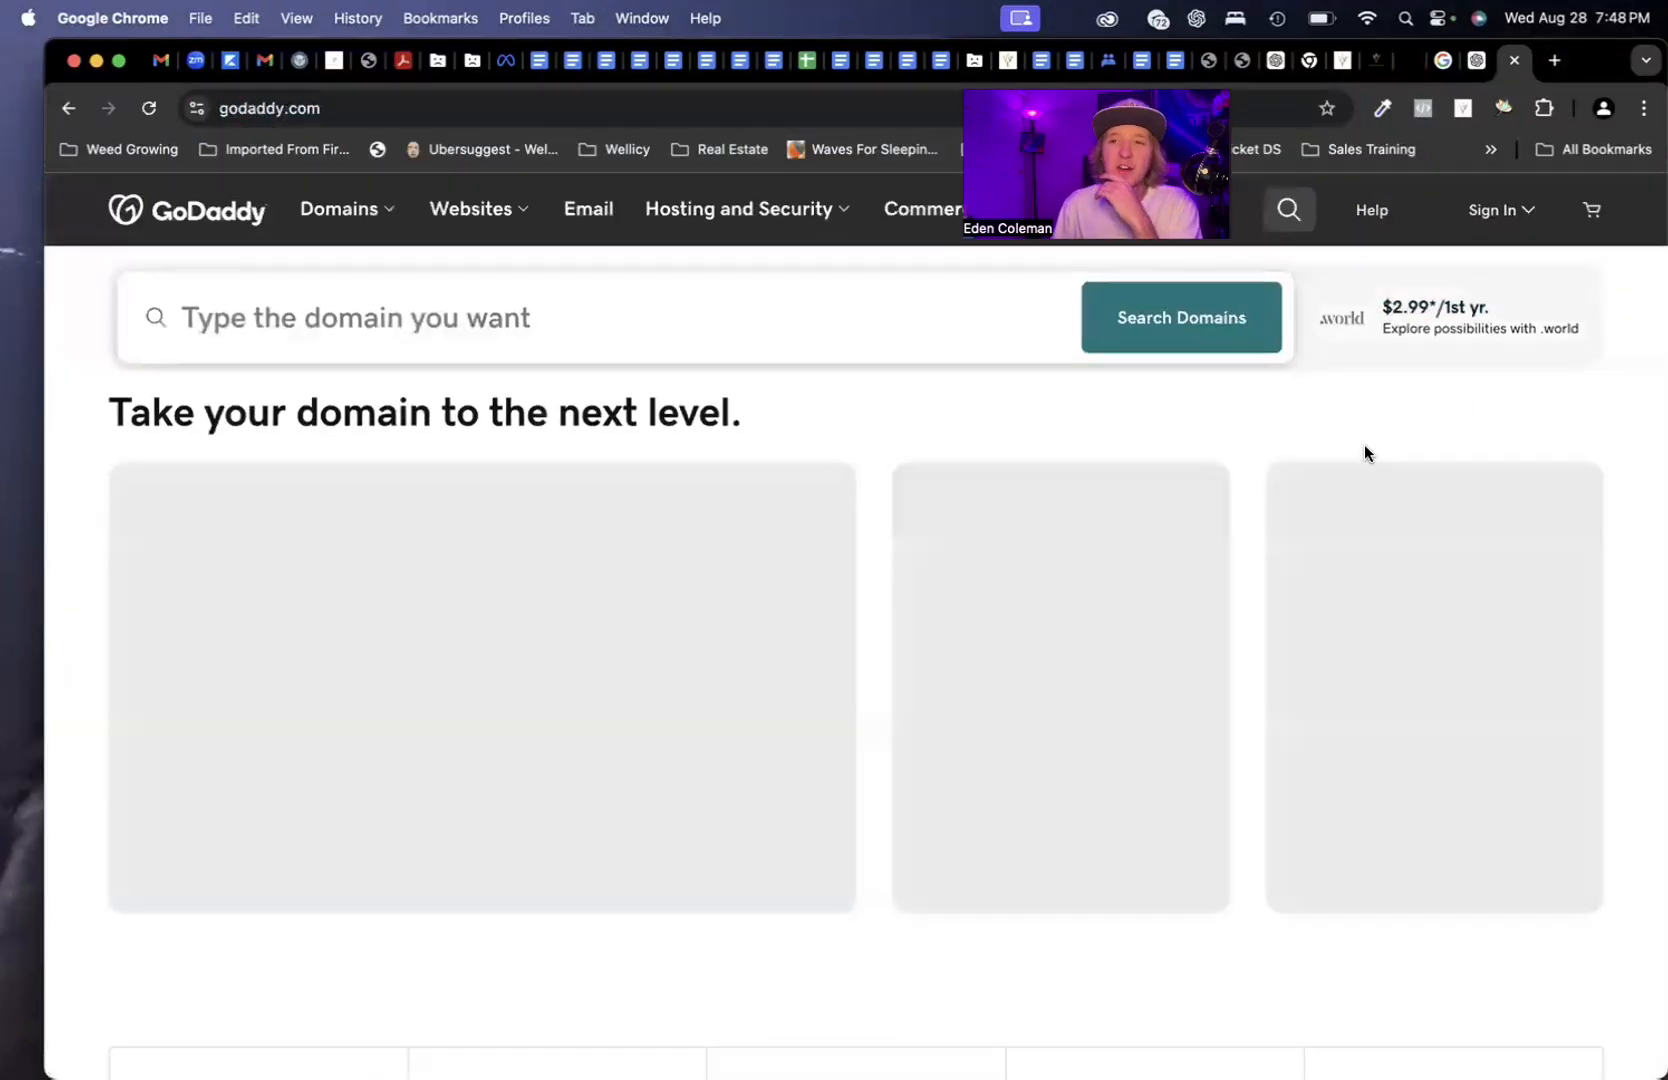
{"action": "left_click", "coordinate": [1502, 222]}
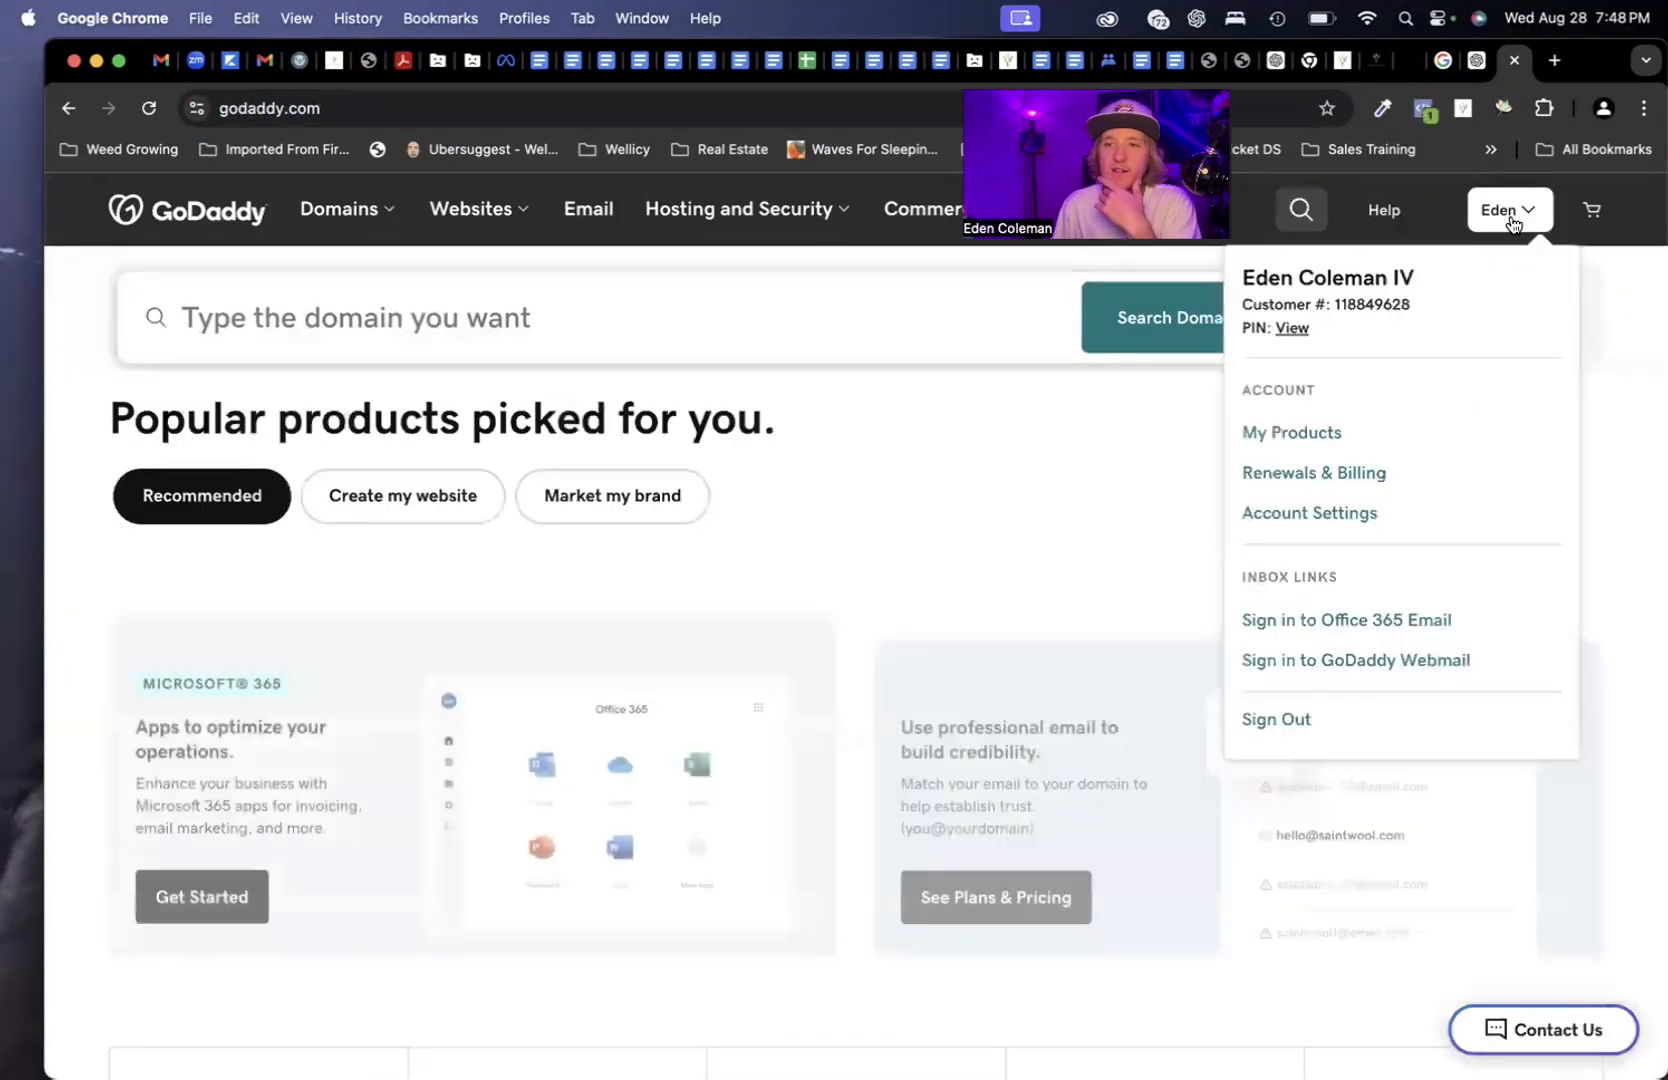
{"action": "left_click", "coordinate": [1306, 432]}
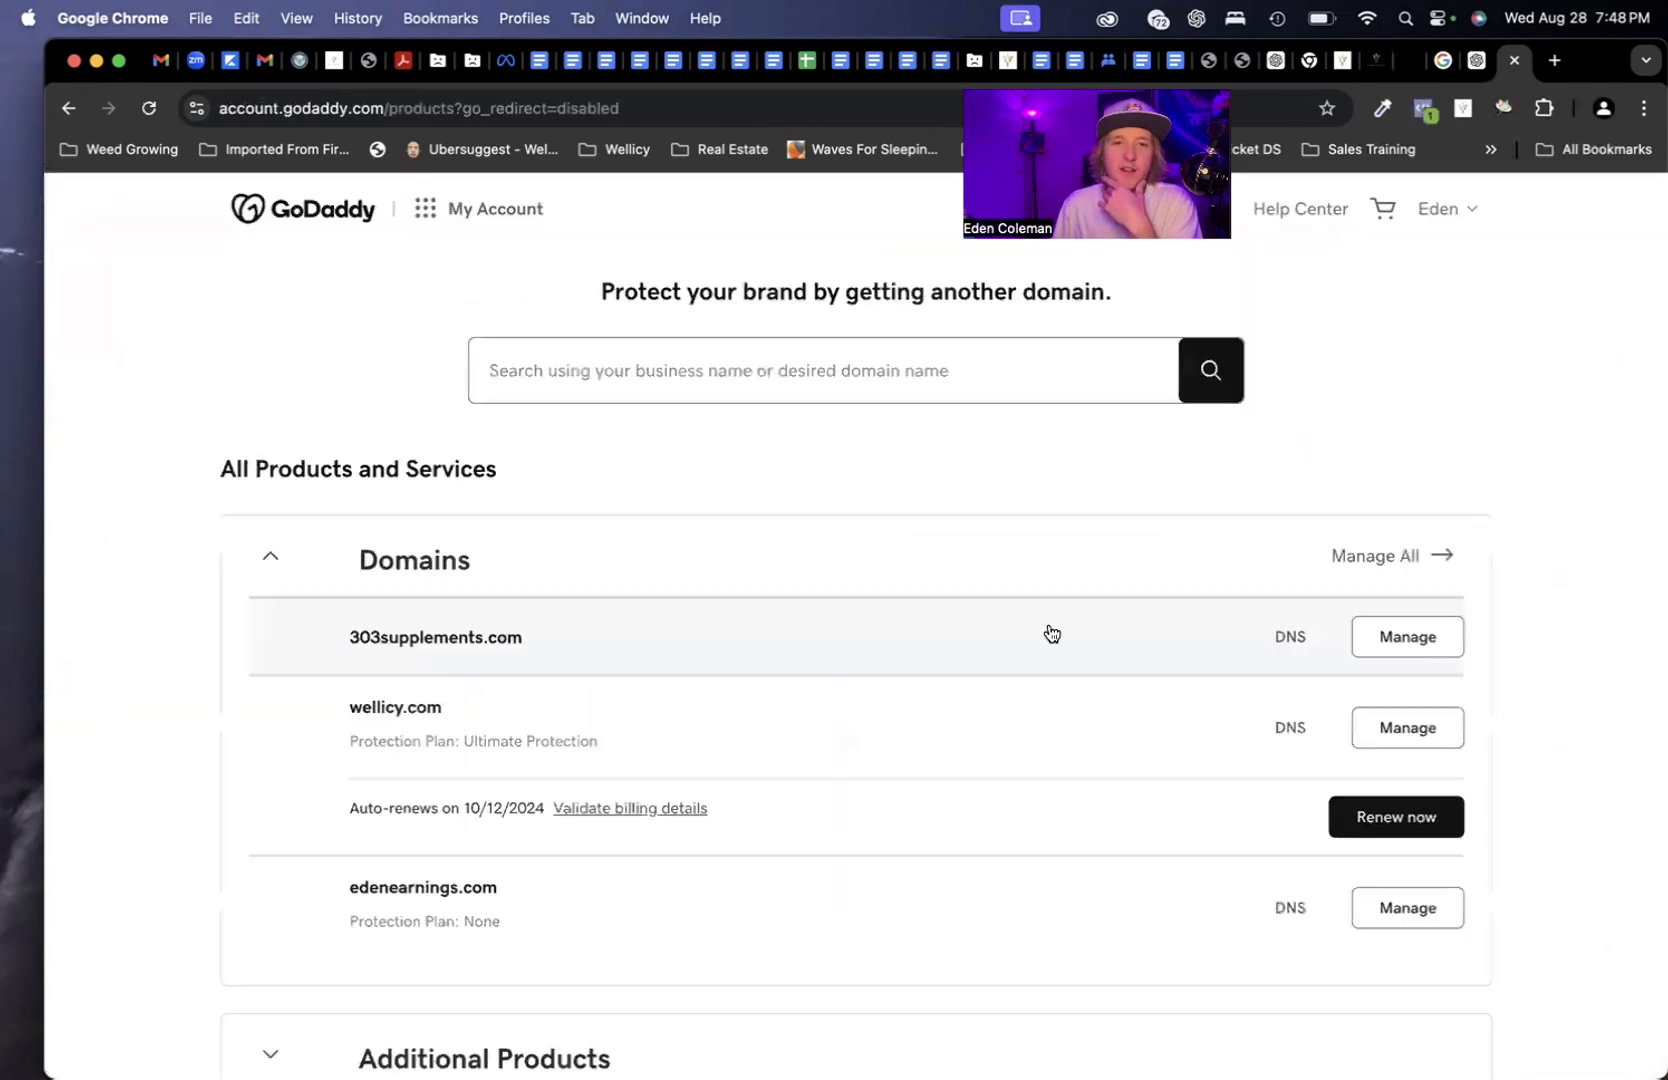
{"action": "scroll", "coordinate": [763, 738], "scroll_direction": "down", "scroll_amount": 7}
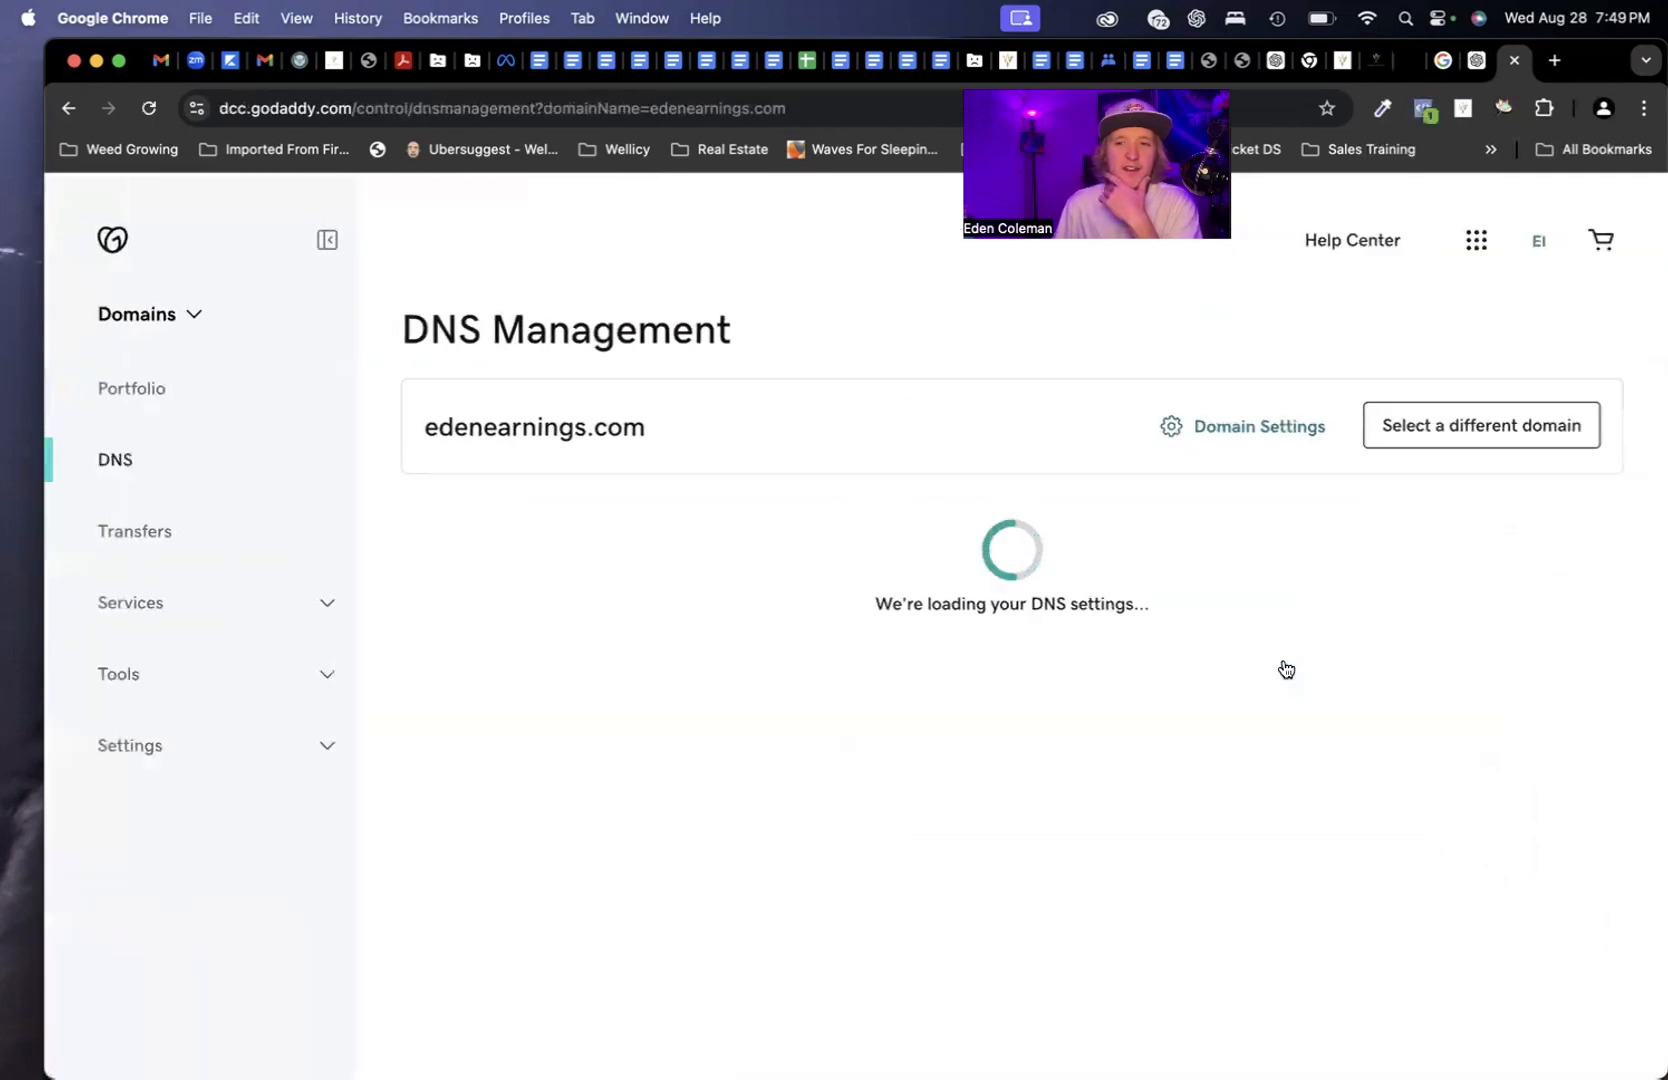
{"action": "scroll", "coordinate": [987, 726], "scroll_direction": "down", "scroll_amount": 1}
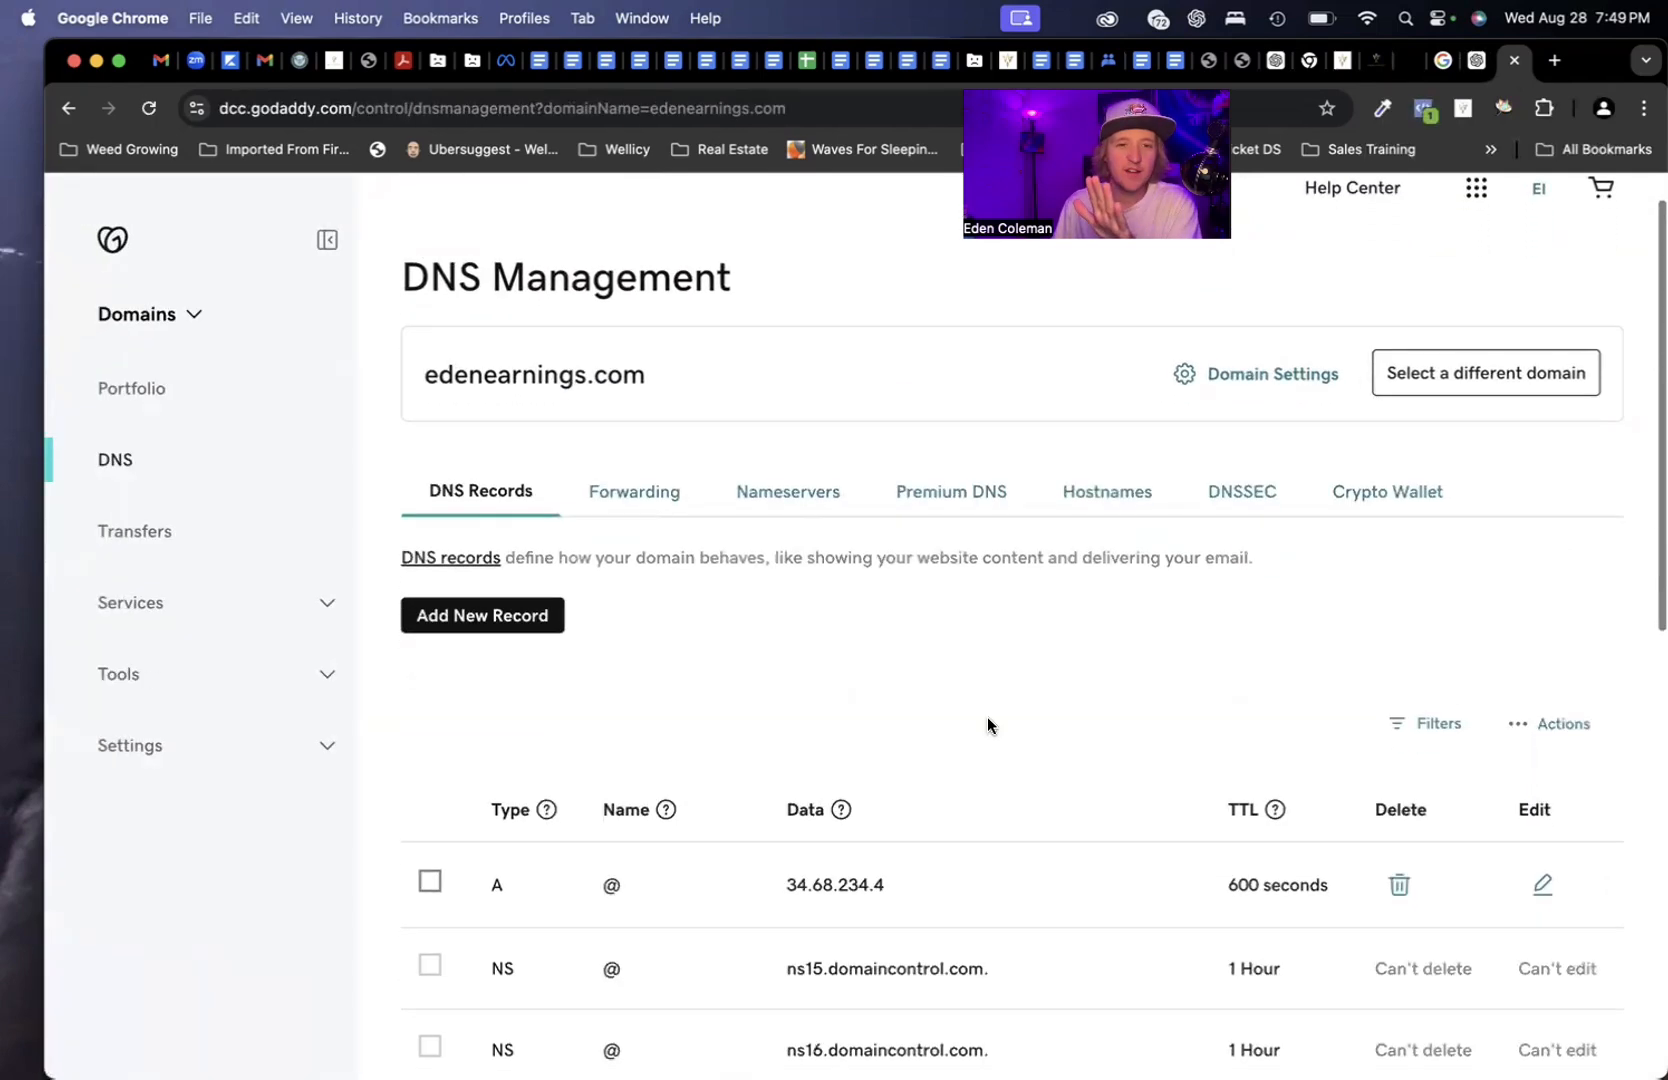
{"action": "scroll", "coordinate": [936, 675], "scroll_direction": "down", "scroll_amount": 2}
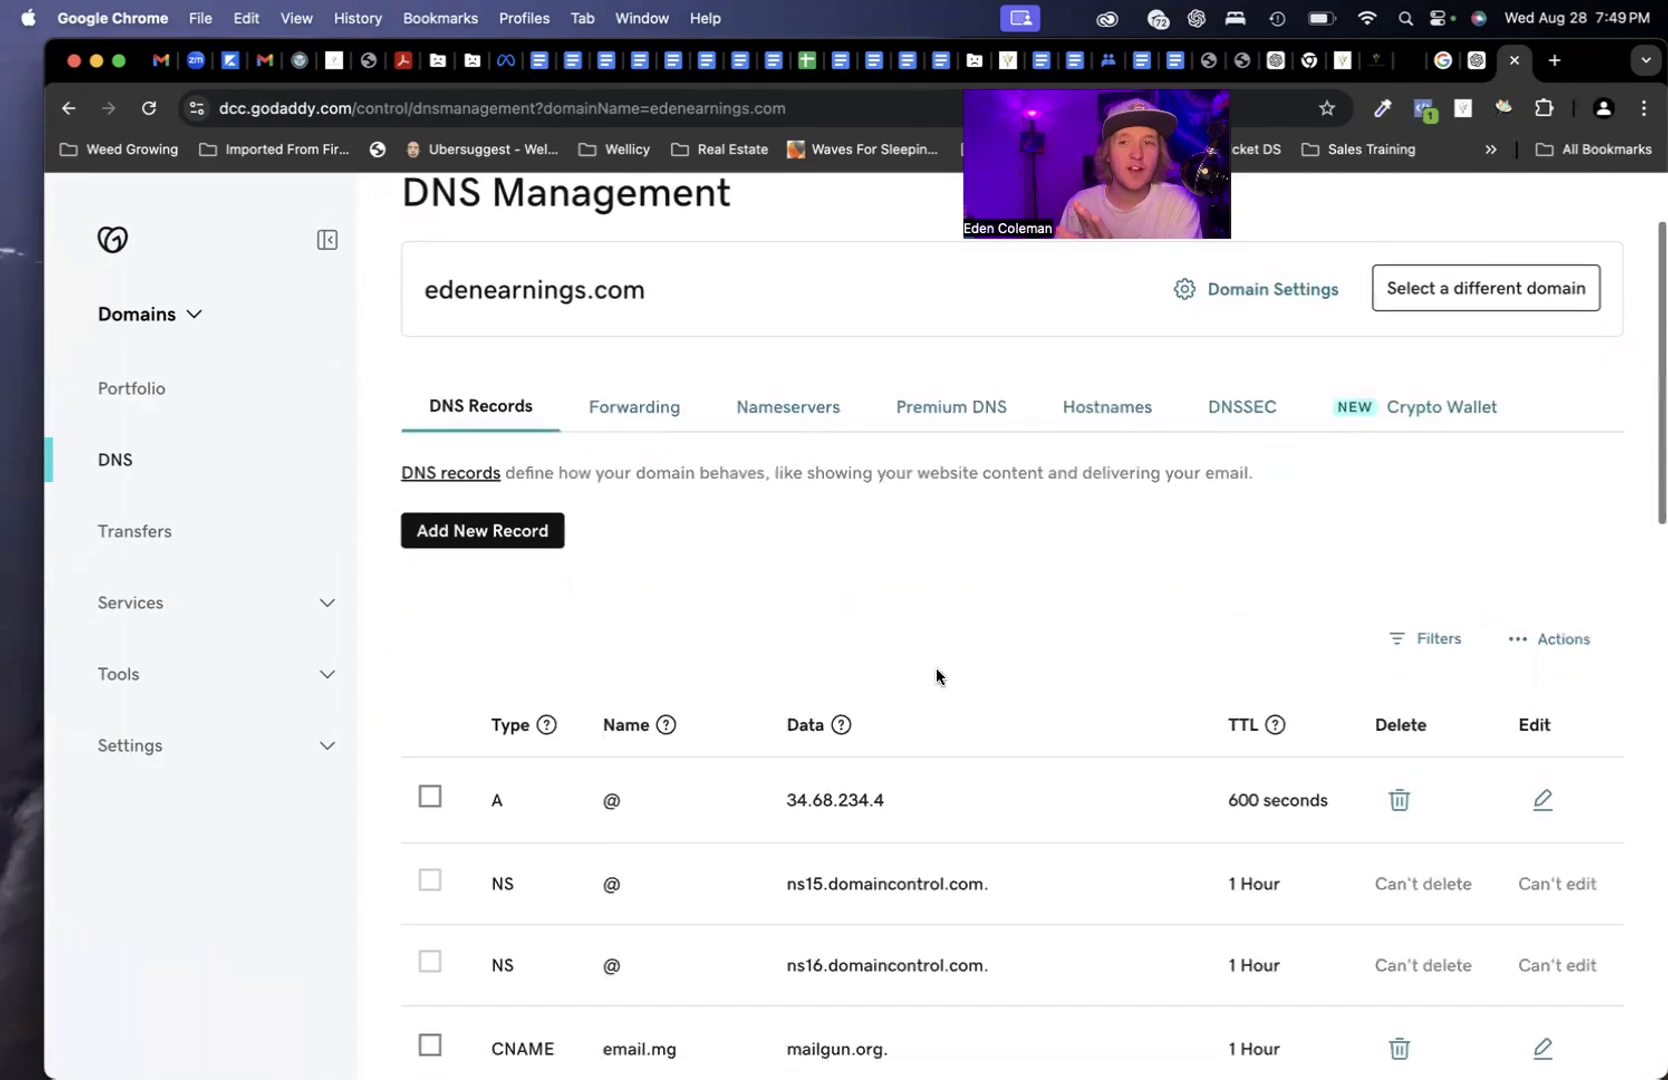
{"action": "left_click", "coordinate": [1386, 62]}
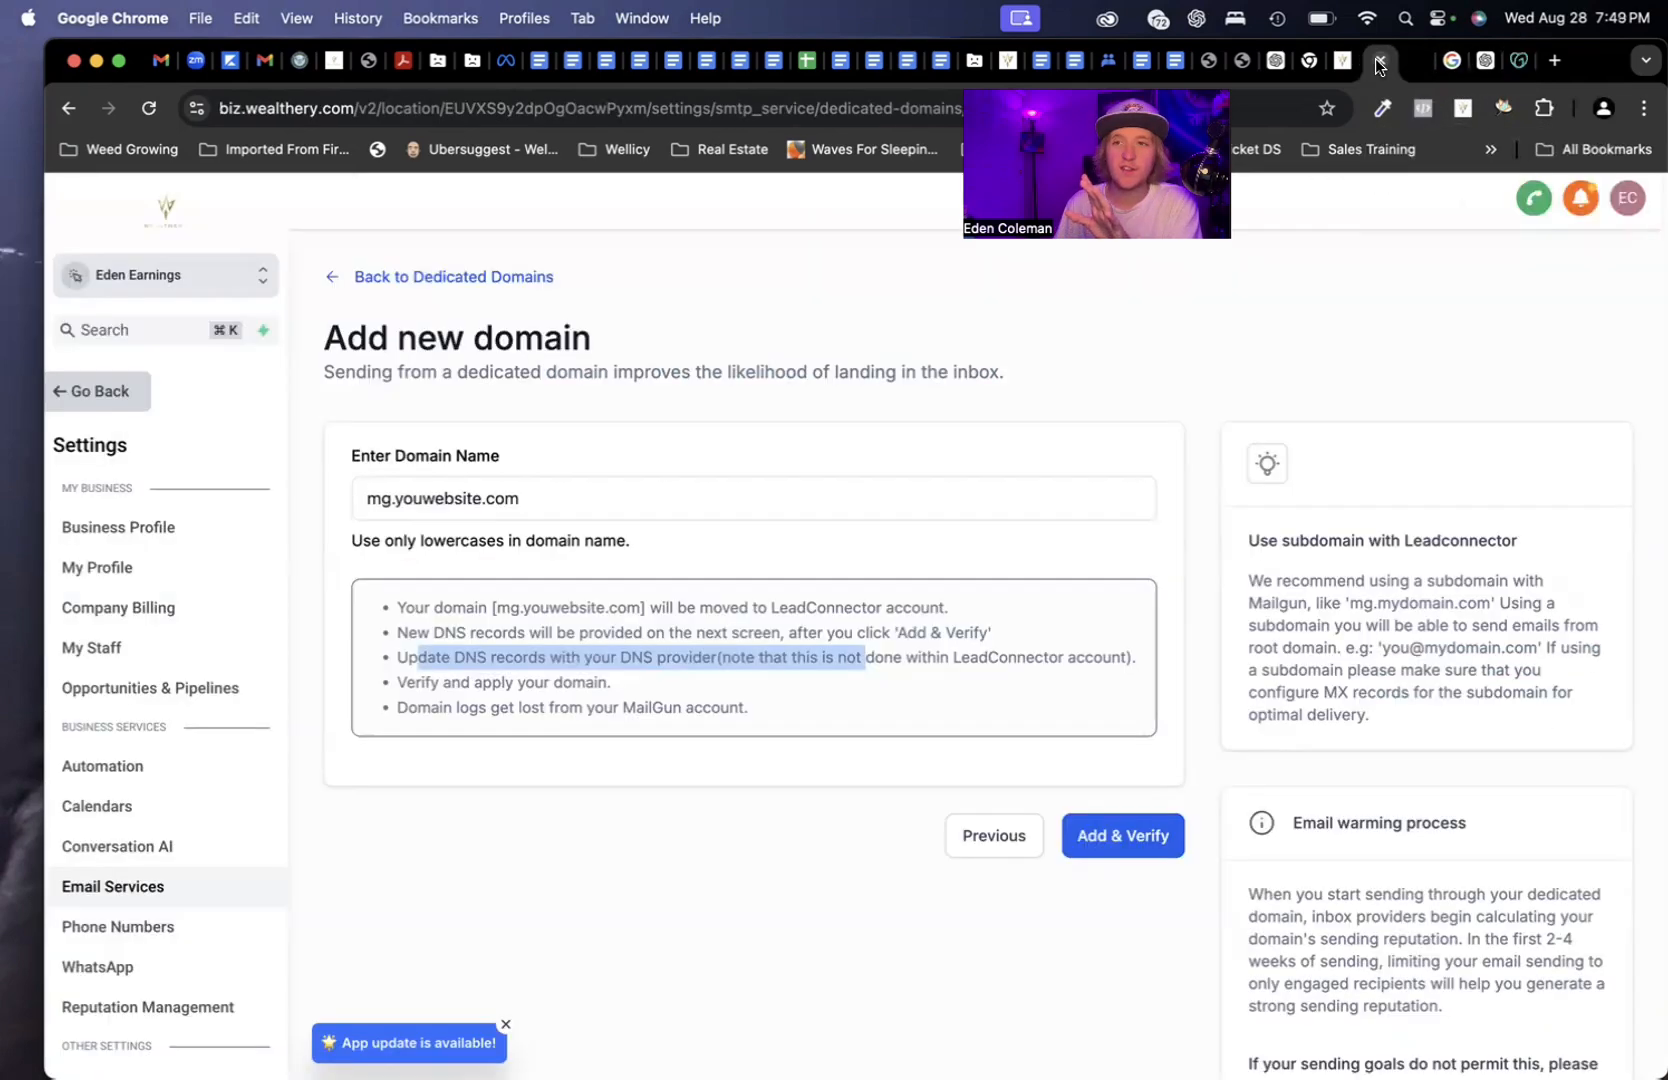
{"action": "left_click", "coordinate": [414, 625]}
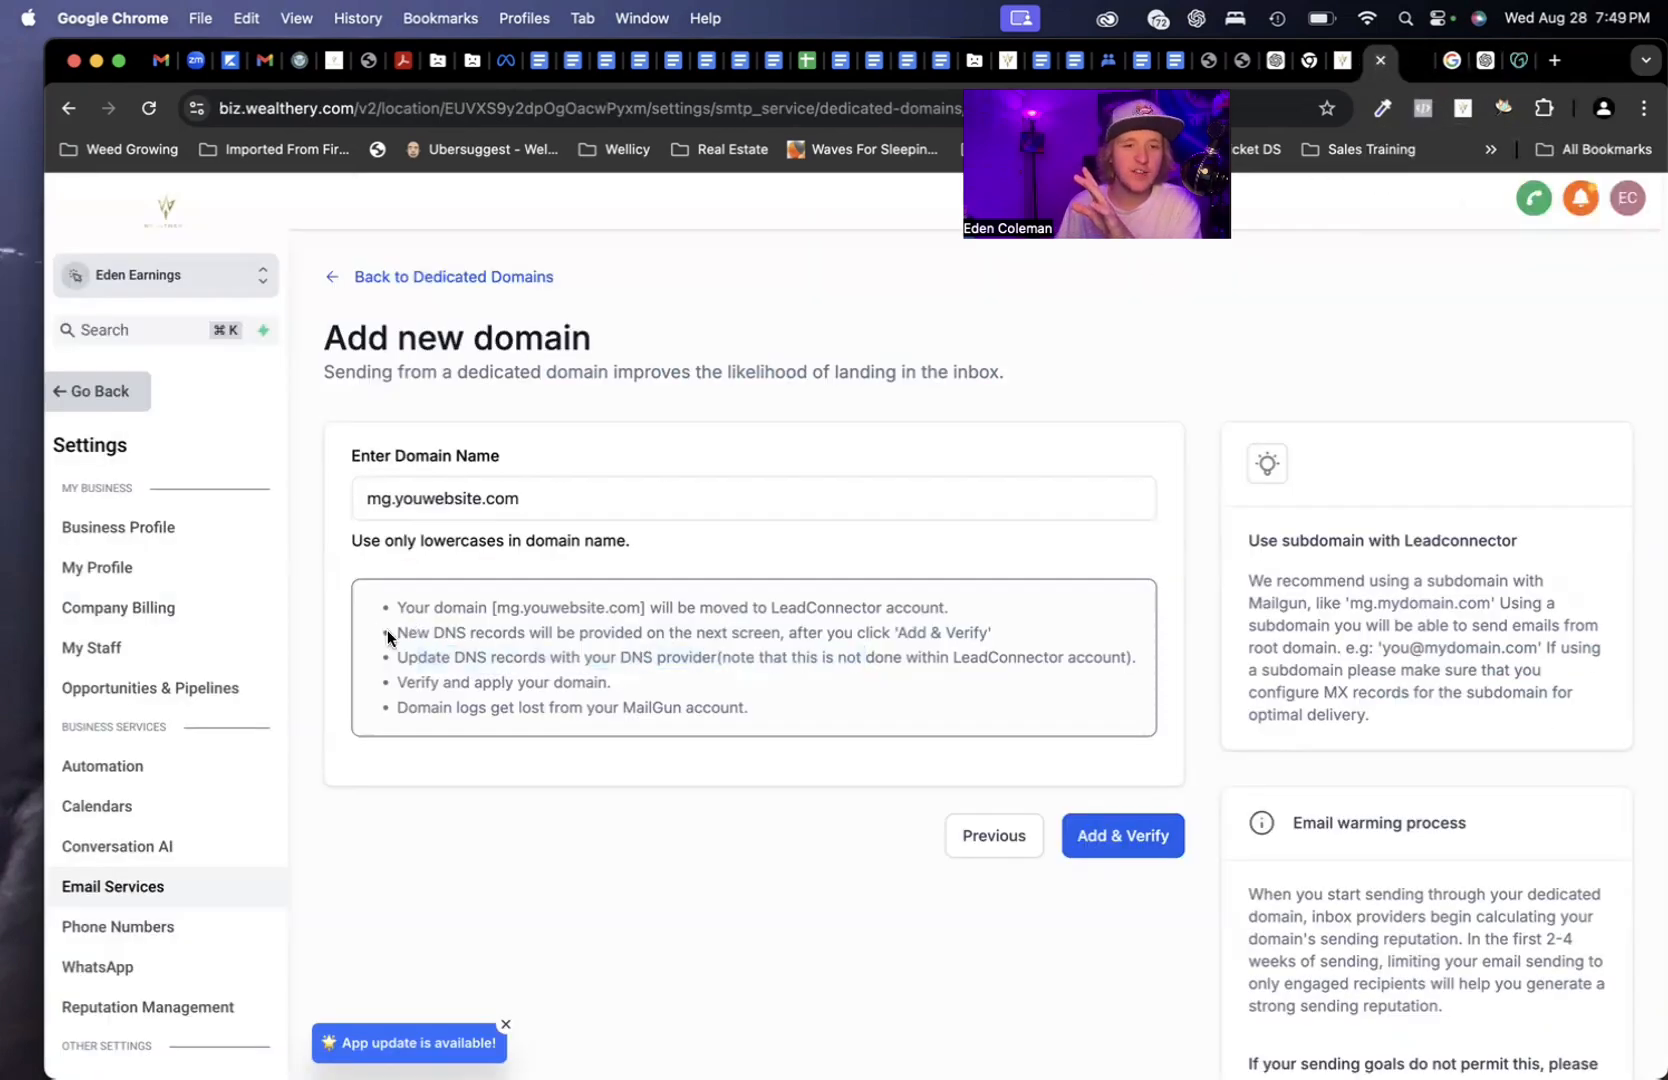
{"action": "left_click_drag", "start_coordinate": [395, 633], "coordinate": [792, 648]}
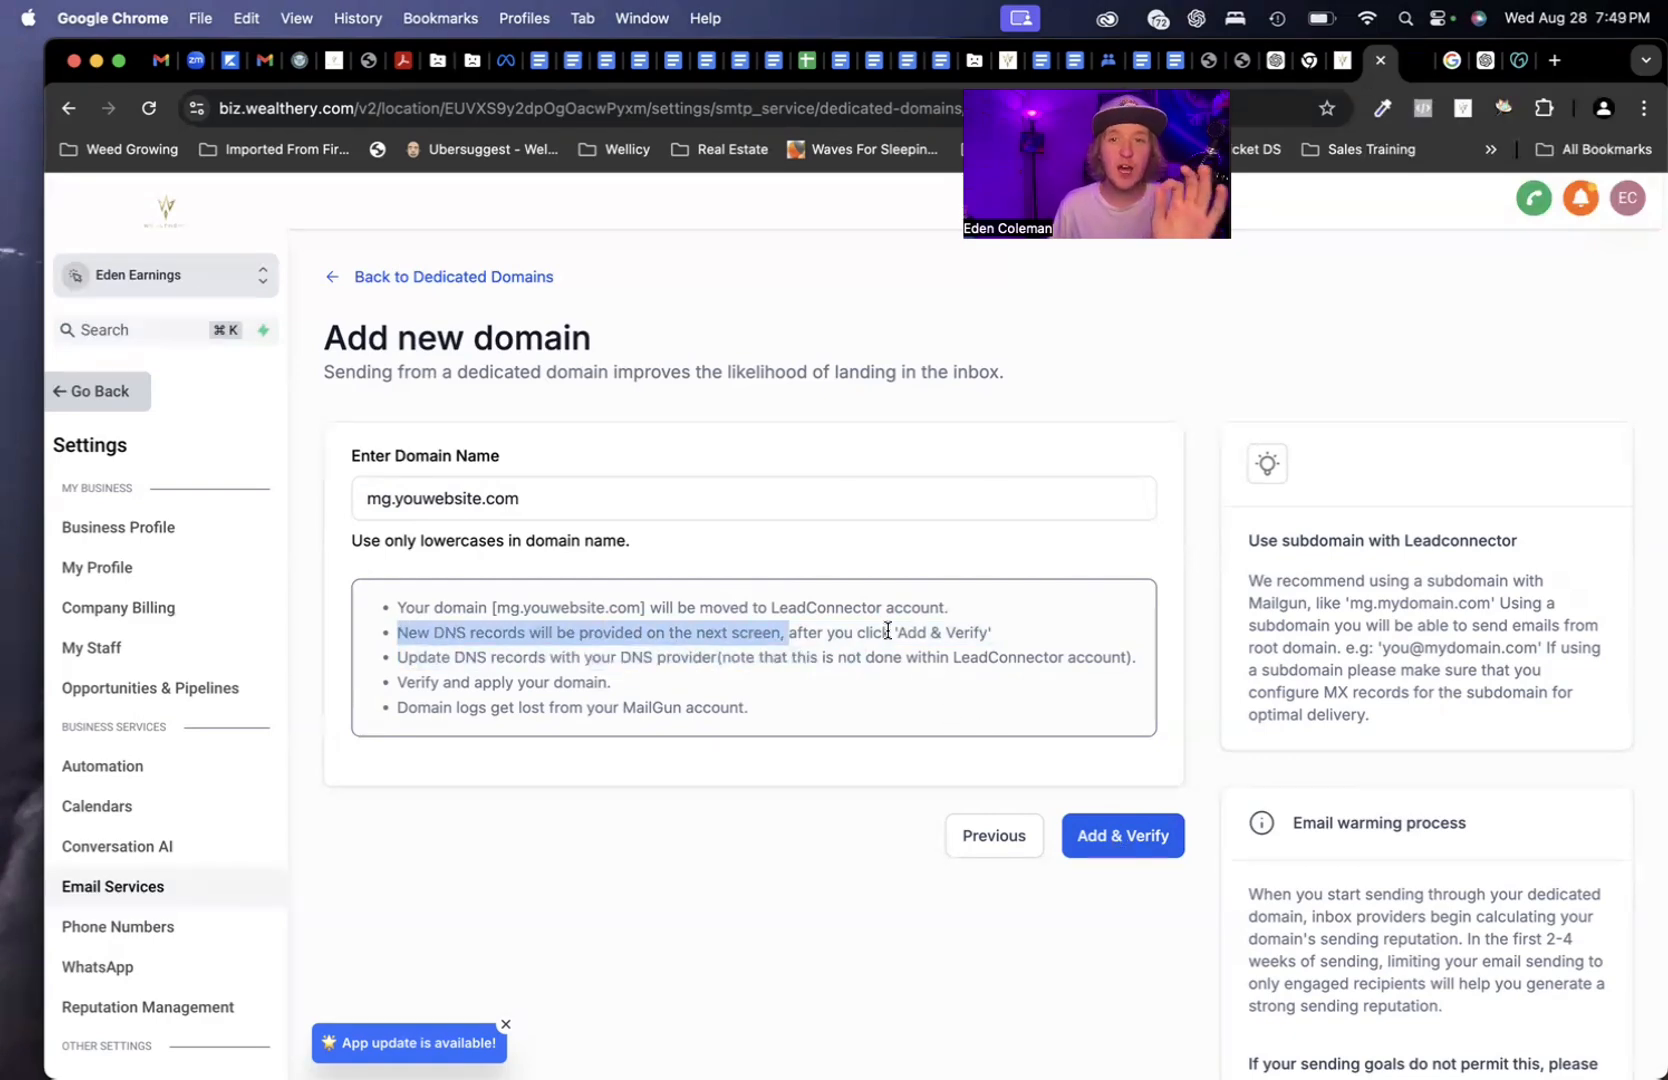
{"action": "left_click", "coordinate": [1524, 62]}
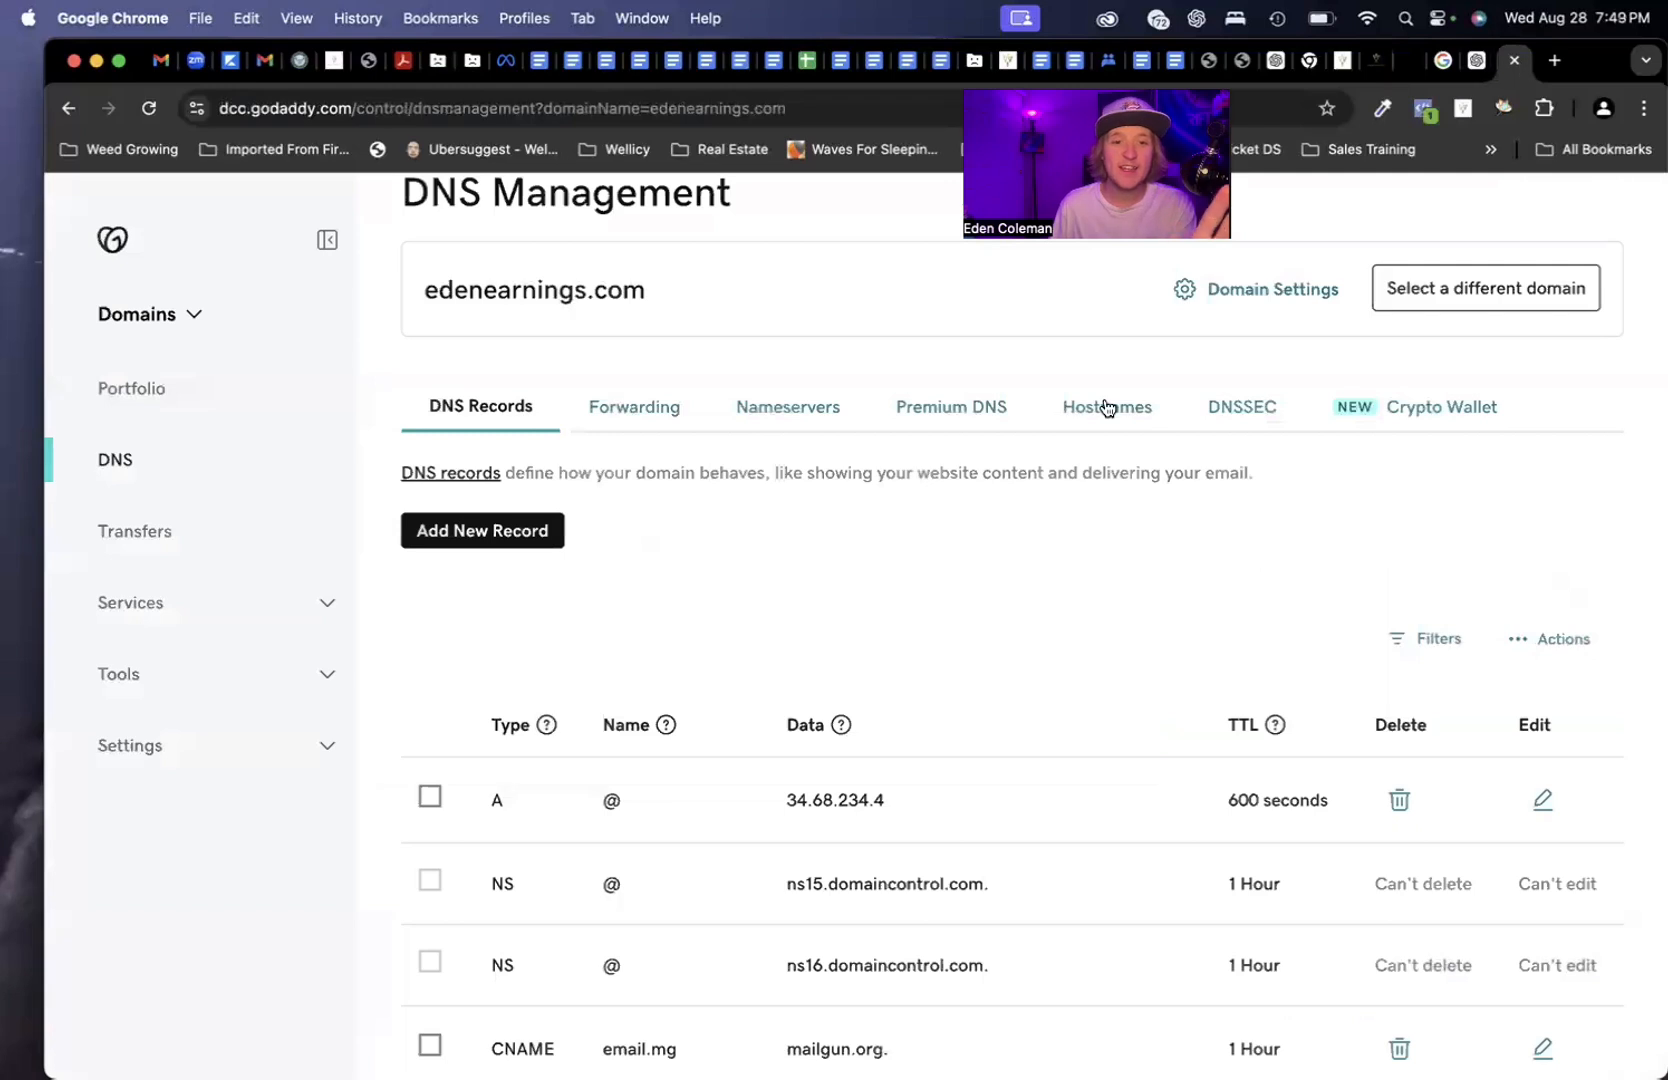
{"action": "left_click", "coordinate": [447, 538]}
{"action": "left_click", "coordinate": [522, 684]}
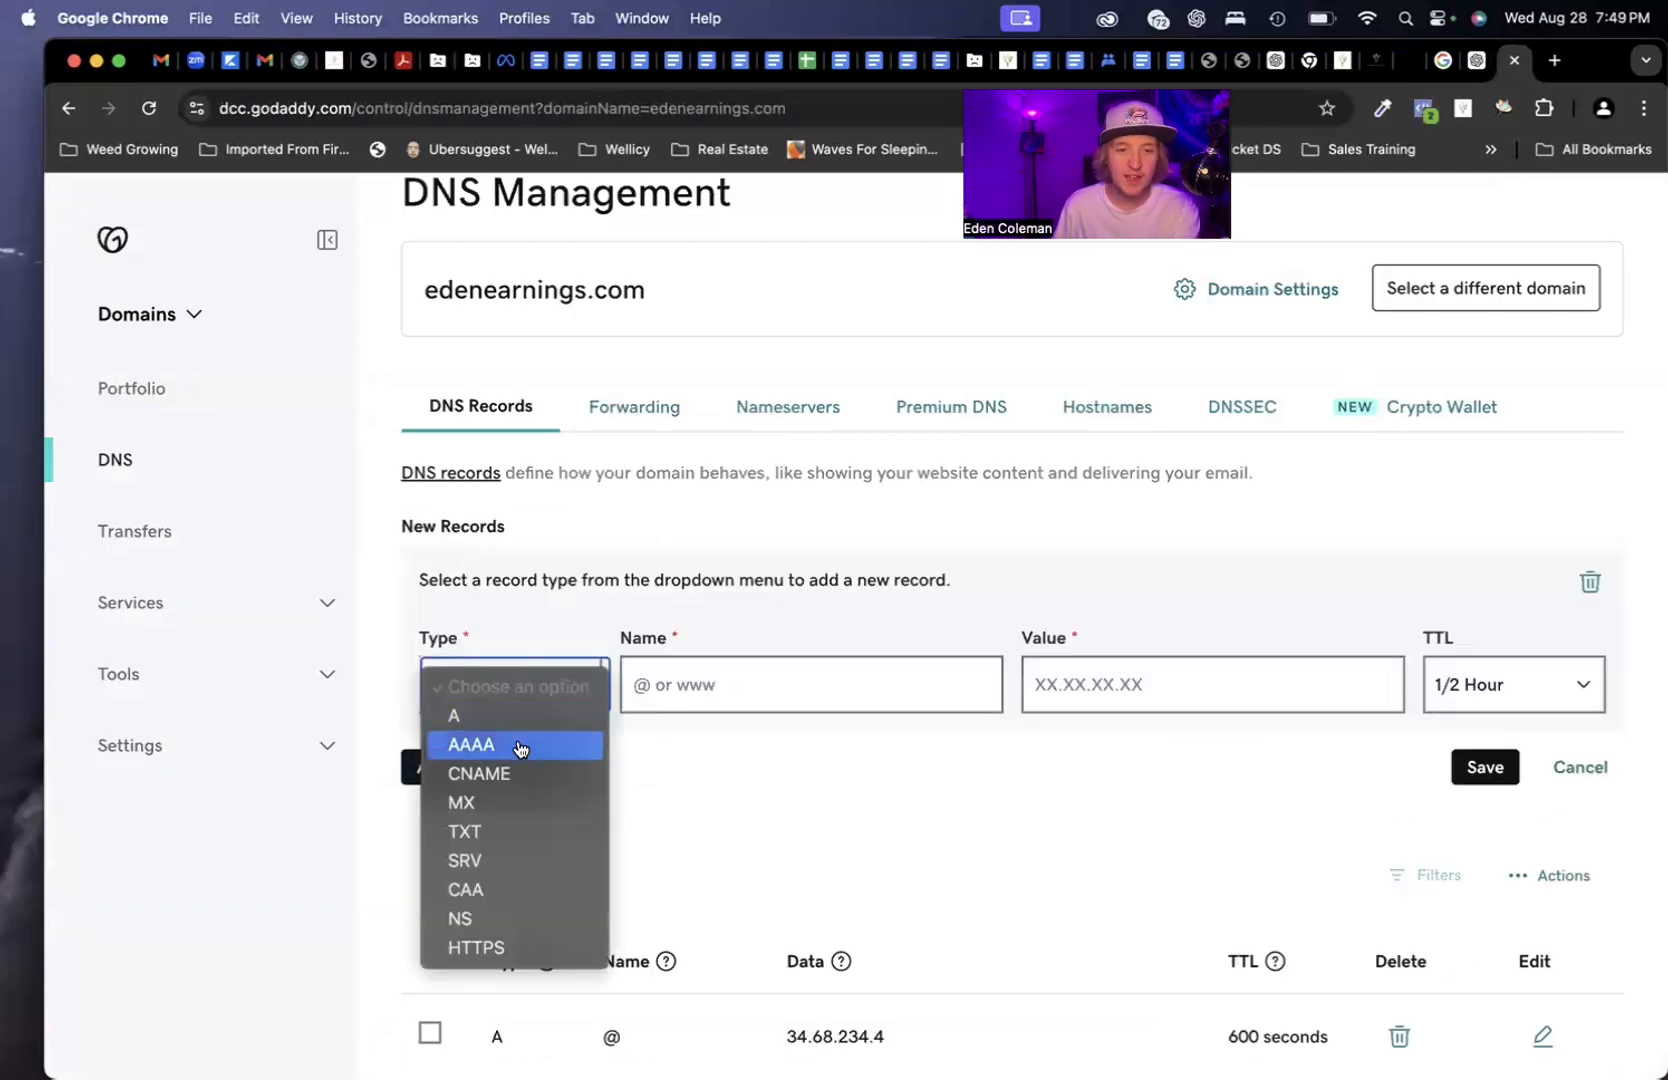
{"action": "left_click", "coordinate": [733, 555]}
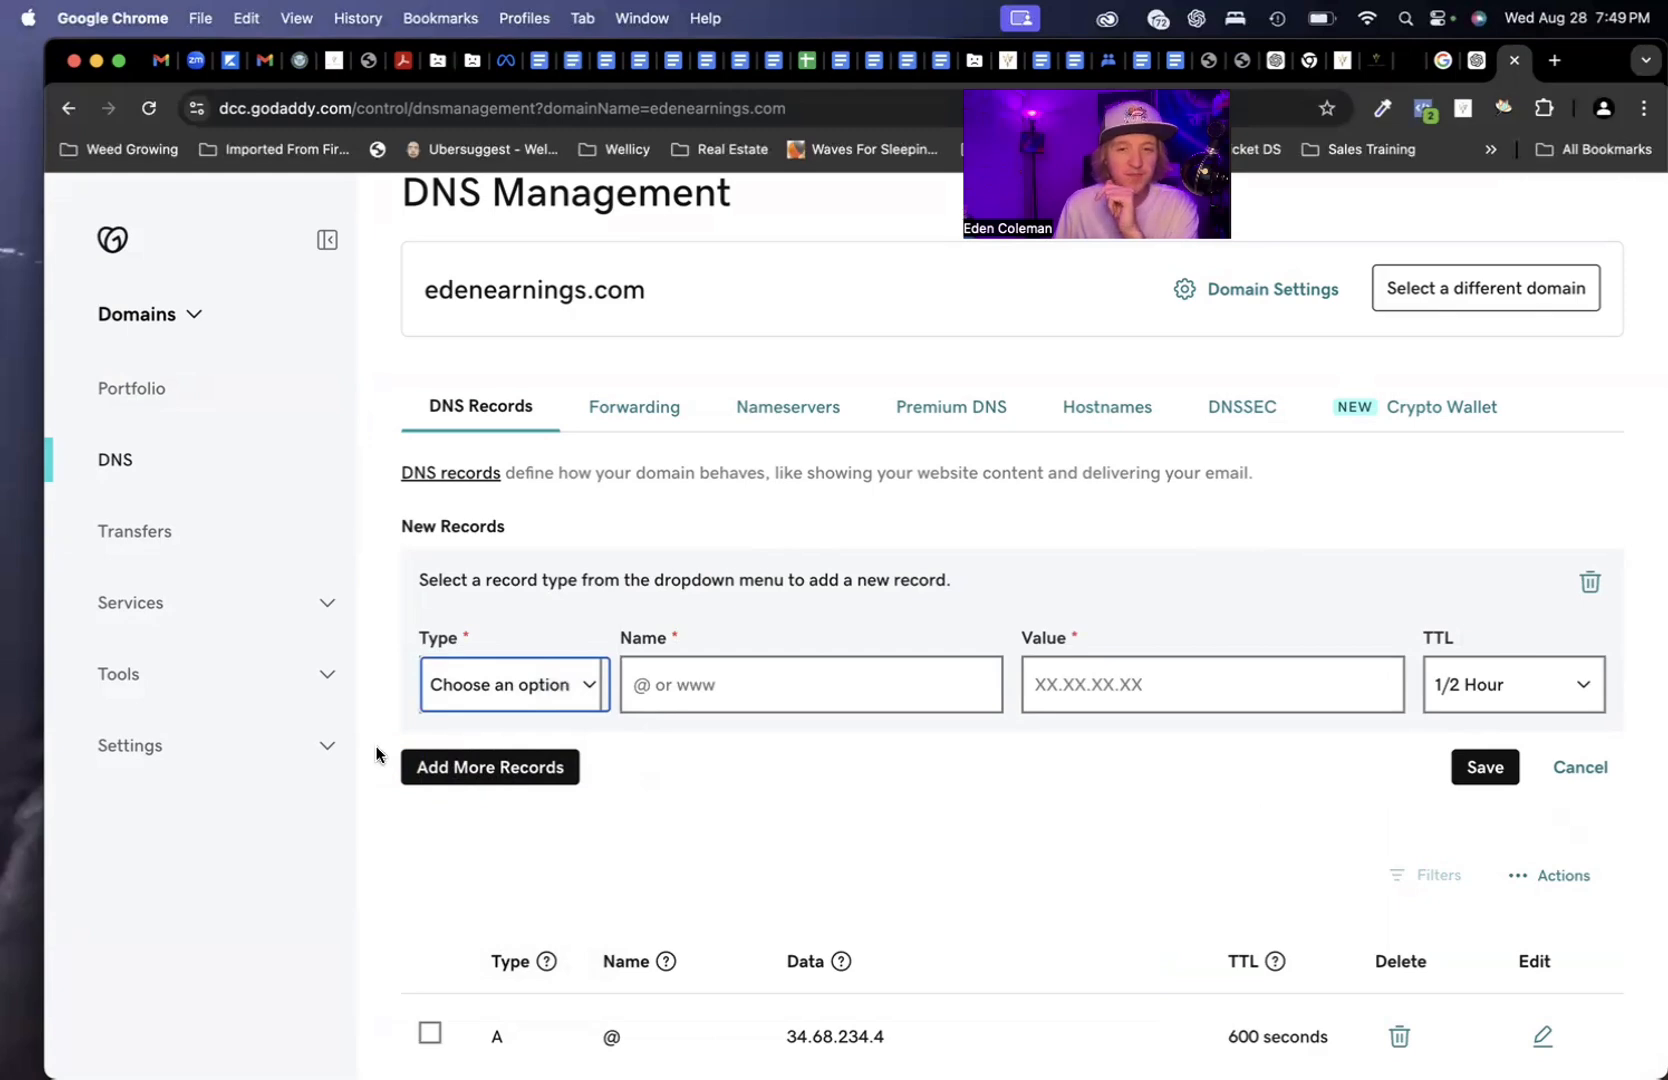
{"action": "left_click", "coordinate": [1432, 689]}
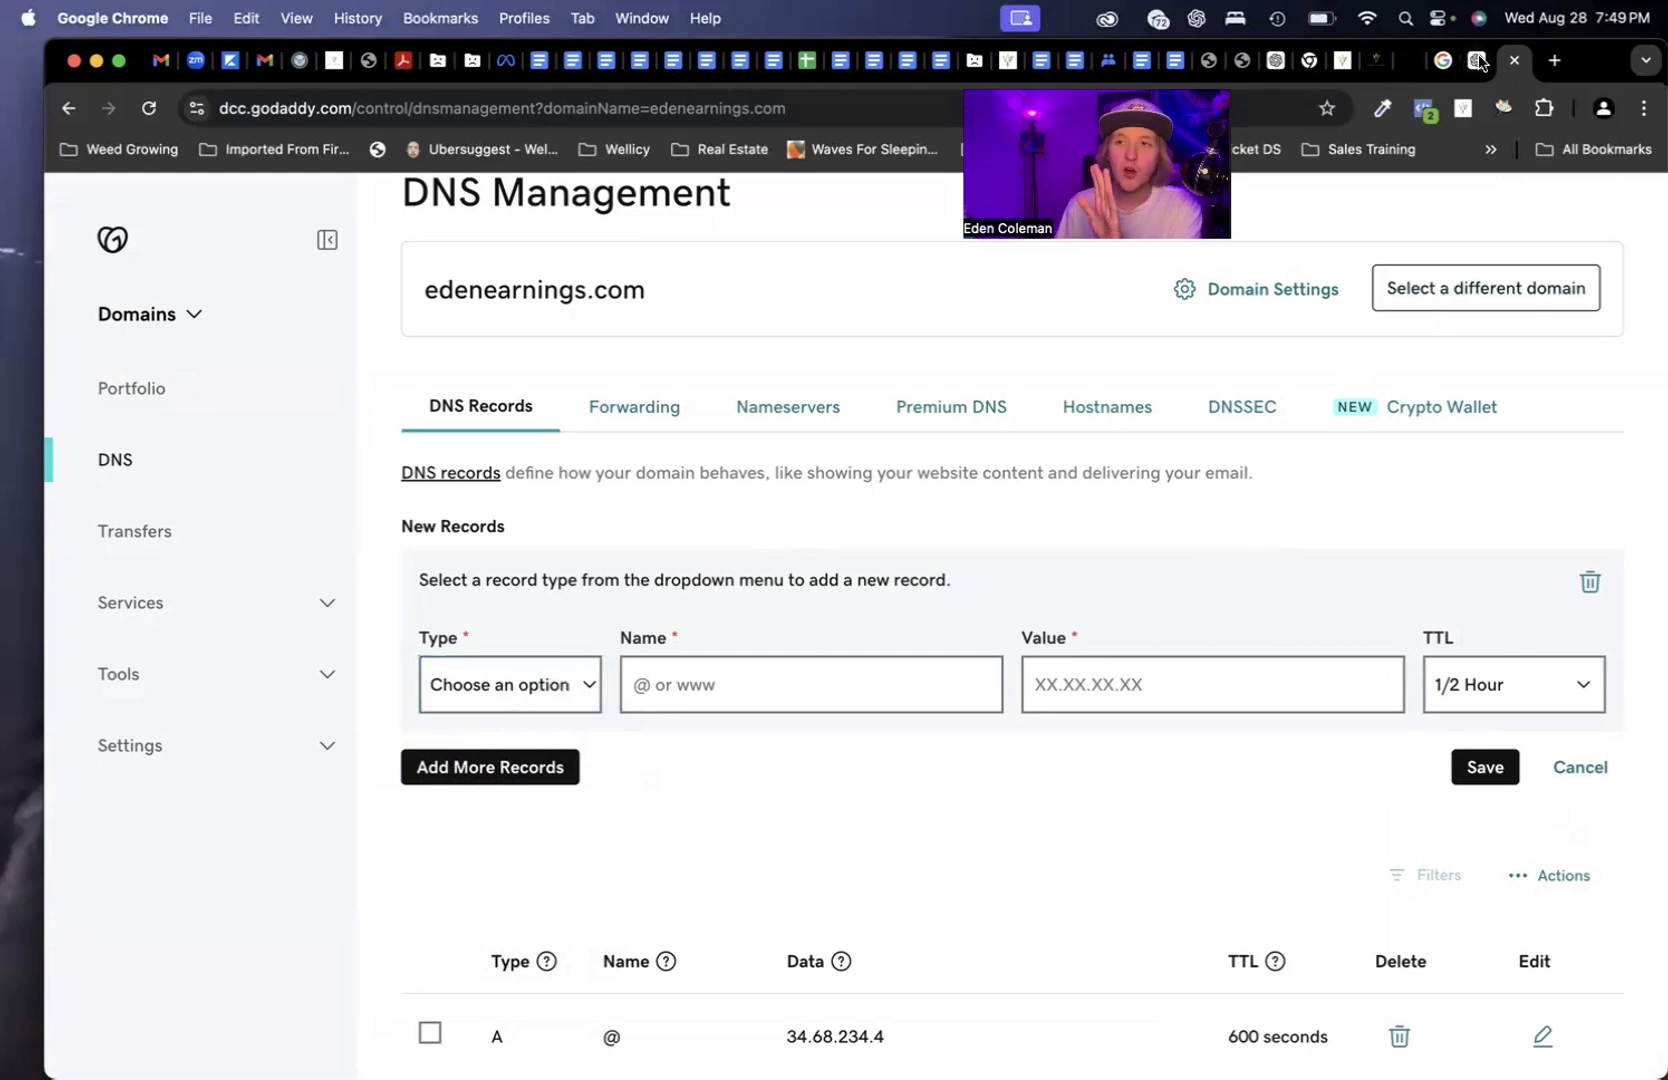
{"action": "left_click", "coordinate": [1378, 62]}
{"action": "left_click", "coordinate": [654, 674]}
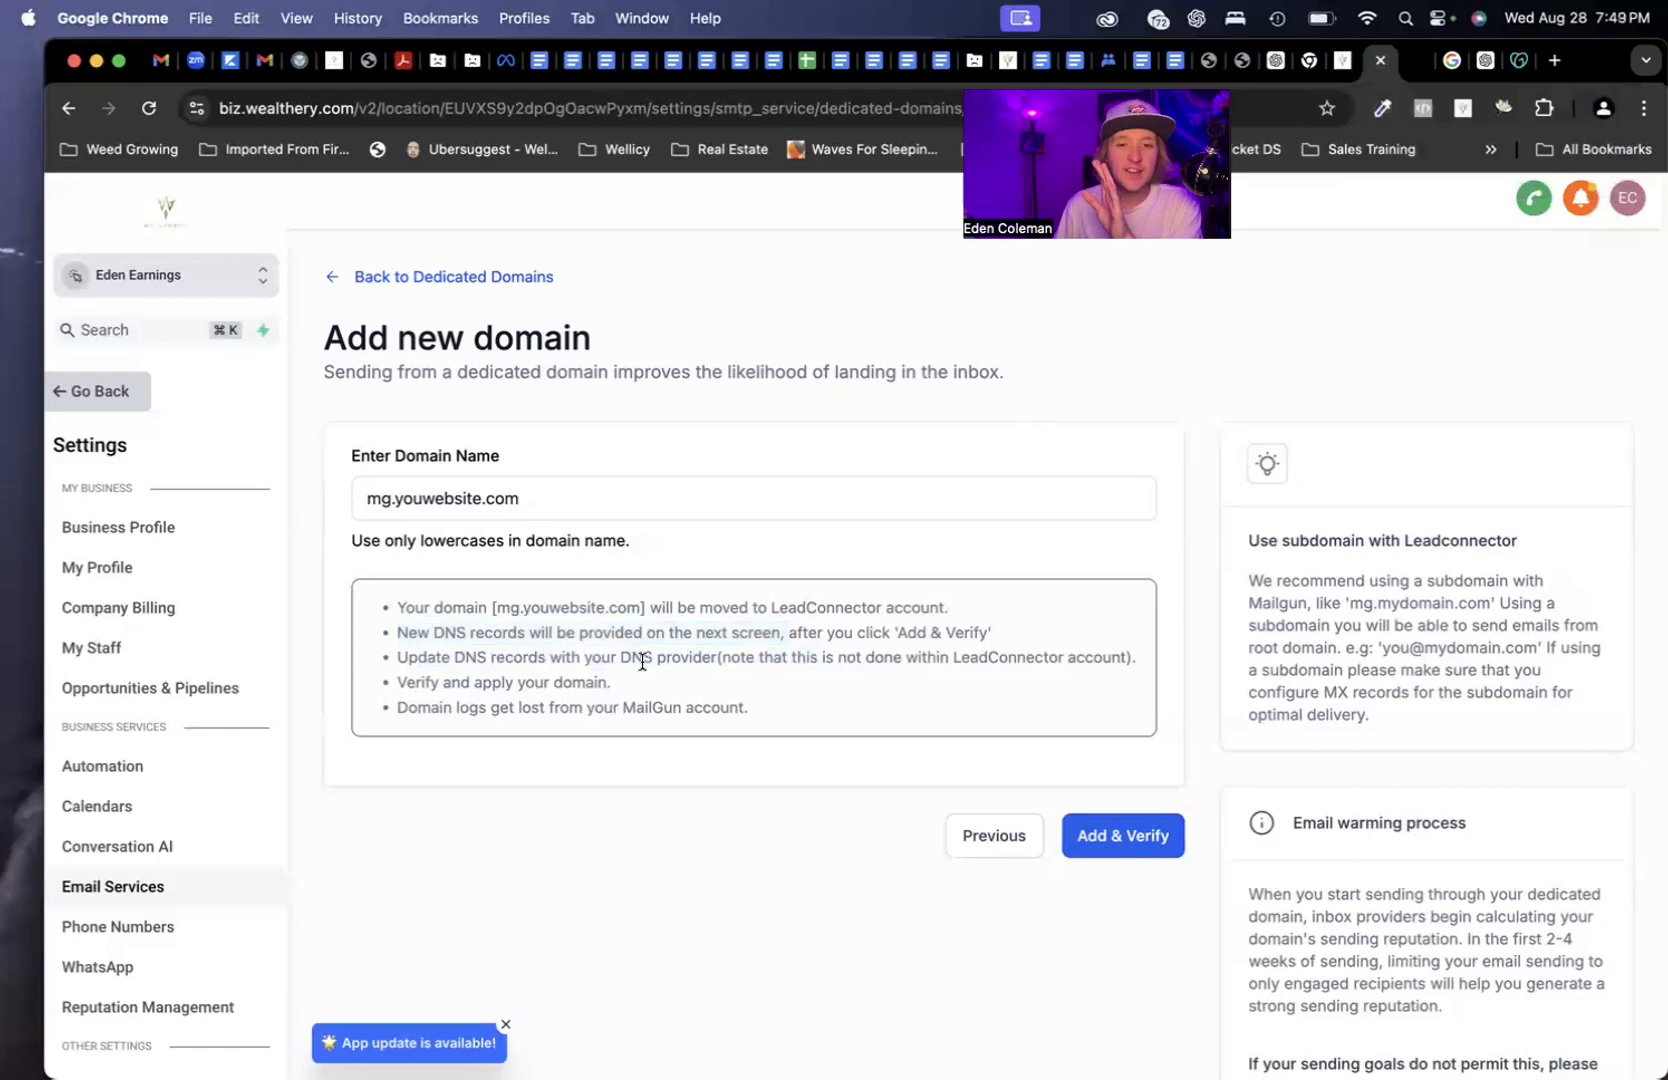
{"action": "left_click_drag", "start_coordinate": [583, 660], "coordinate": [854, 664]}
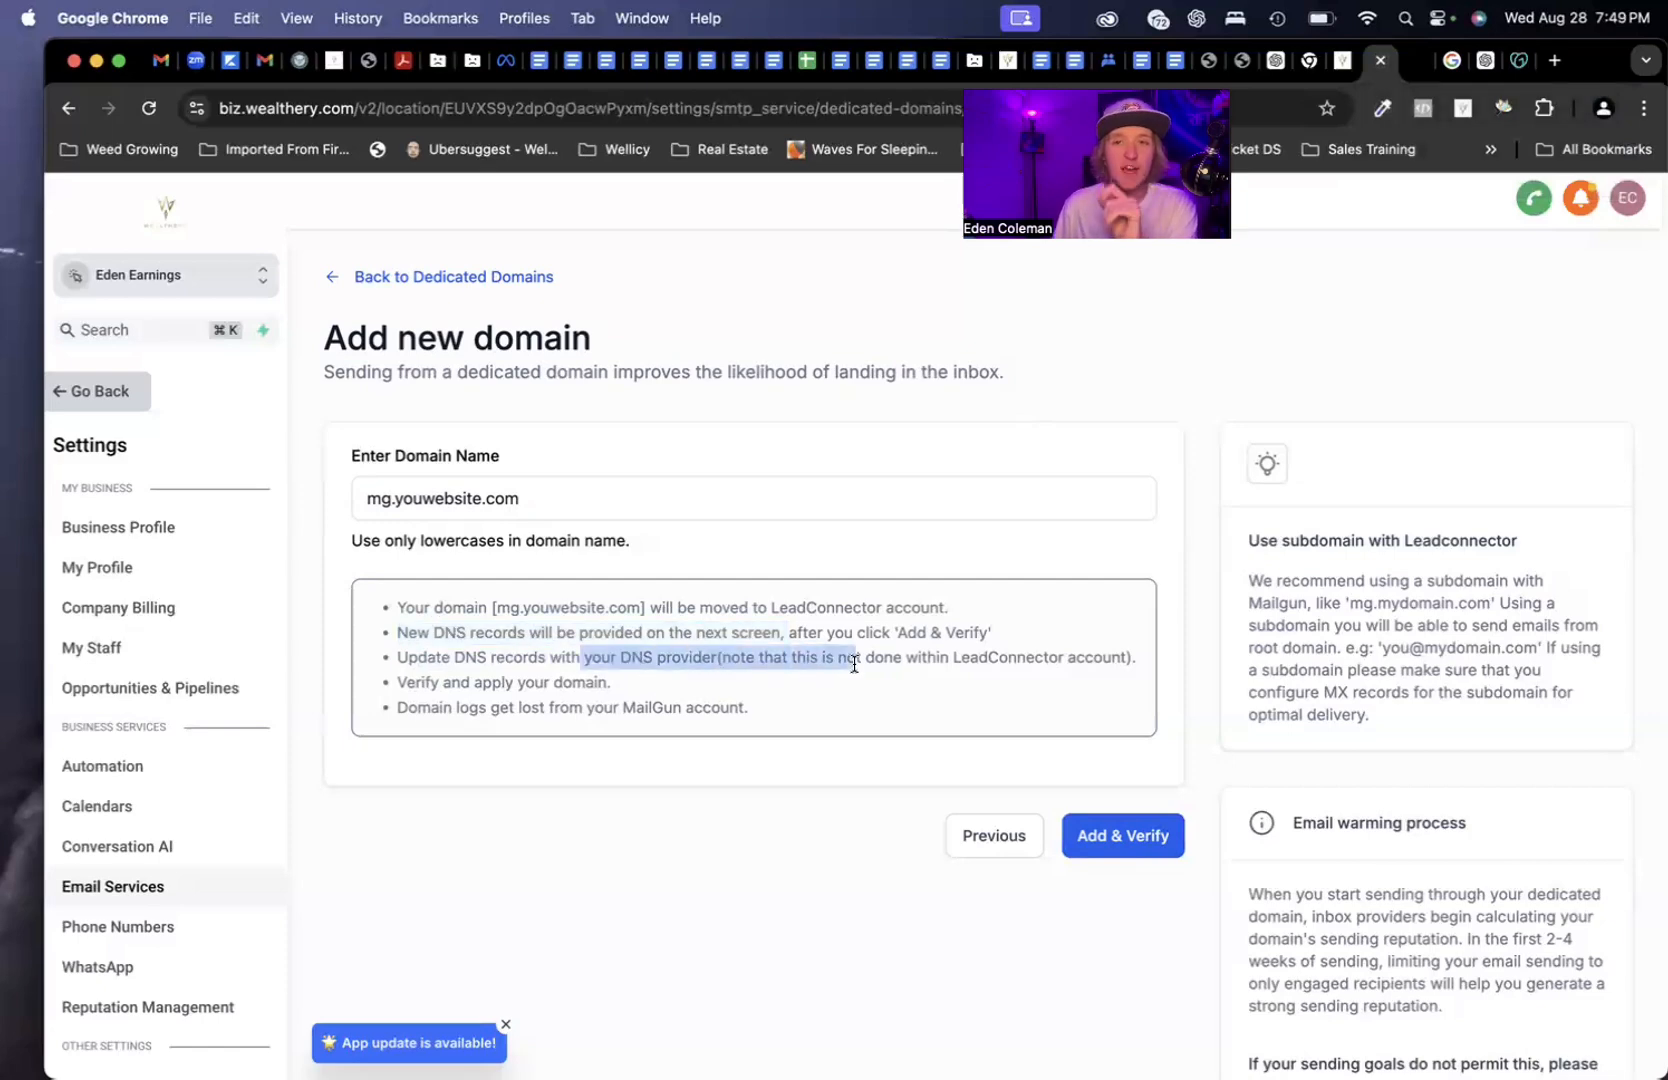
{"action": "left_click", "coordinate": [1516, 63]}
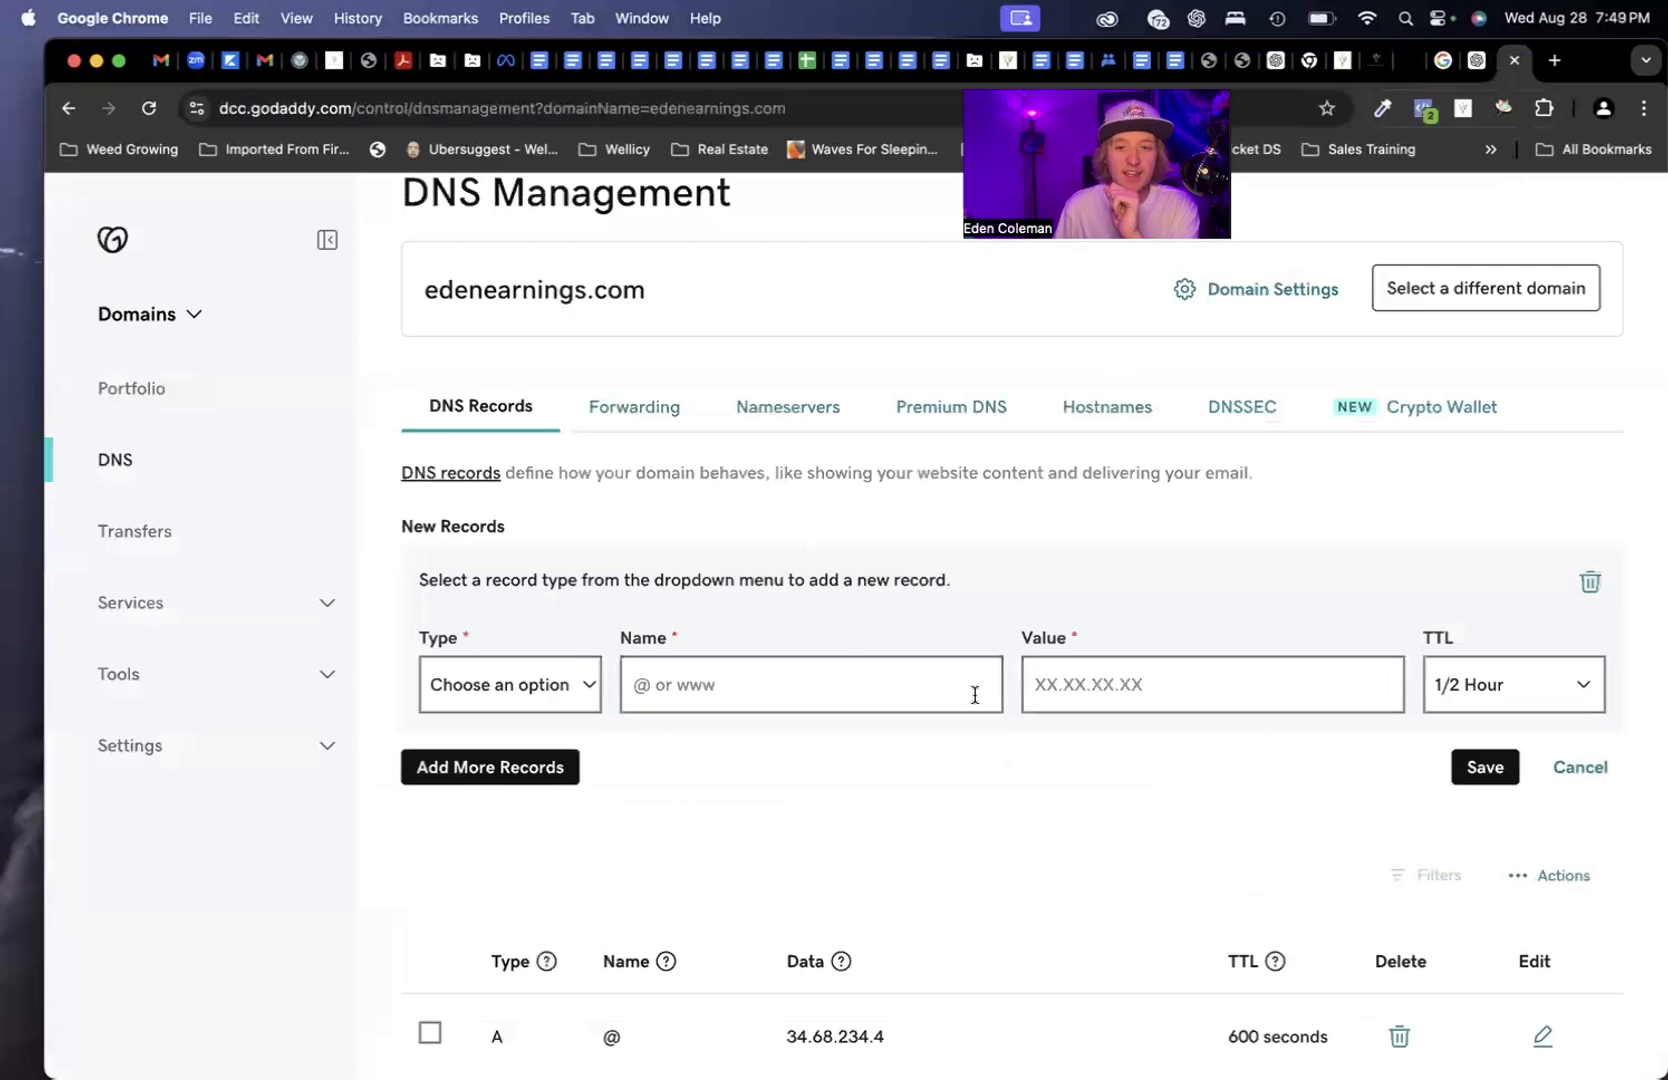
{"action": "scroll", "coordinate": [975, 694], "scroll_direction": "down", "scroll_amount": 8}
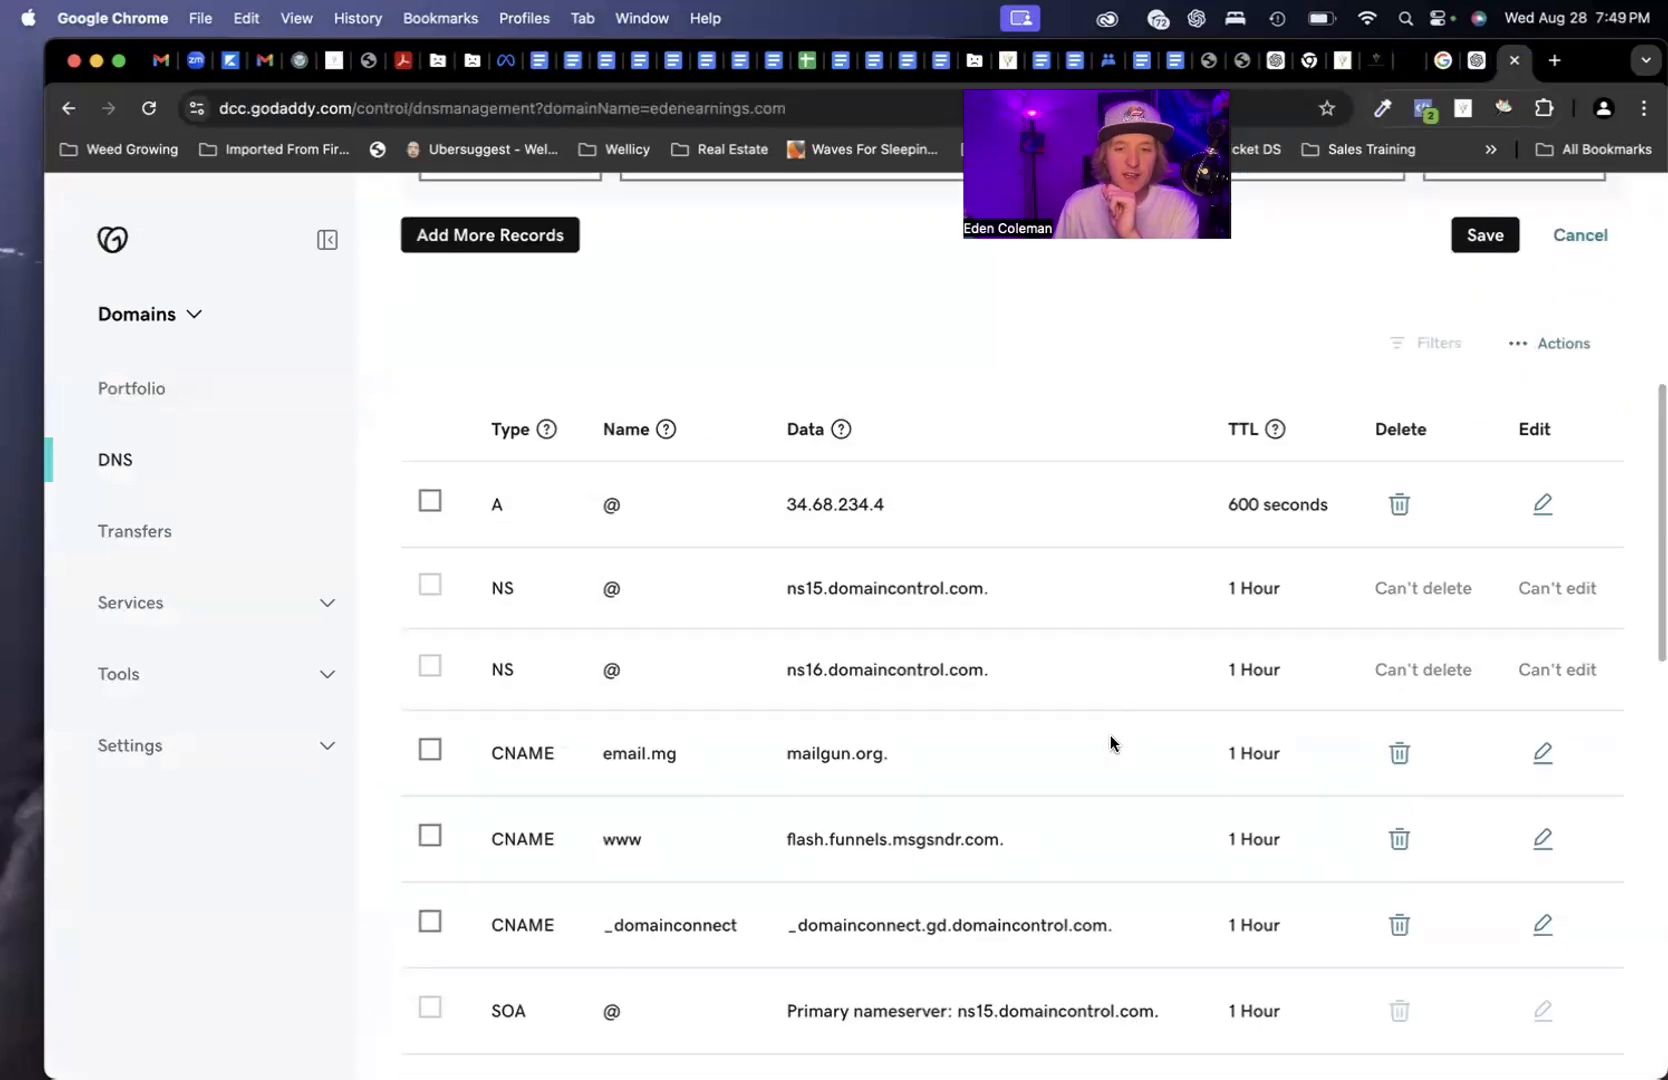
{"action": "scroll", "coordinate": [1110, 743], "scroll_direction": "down", "scroll_amount": 6}
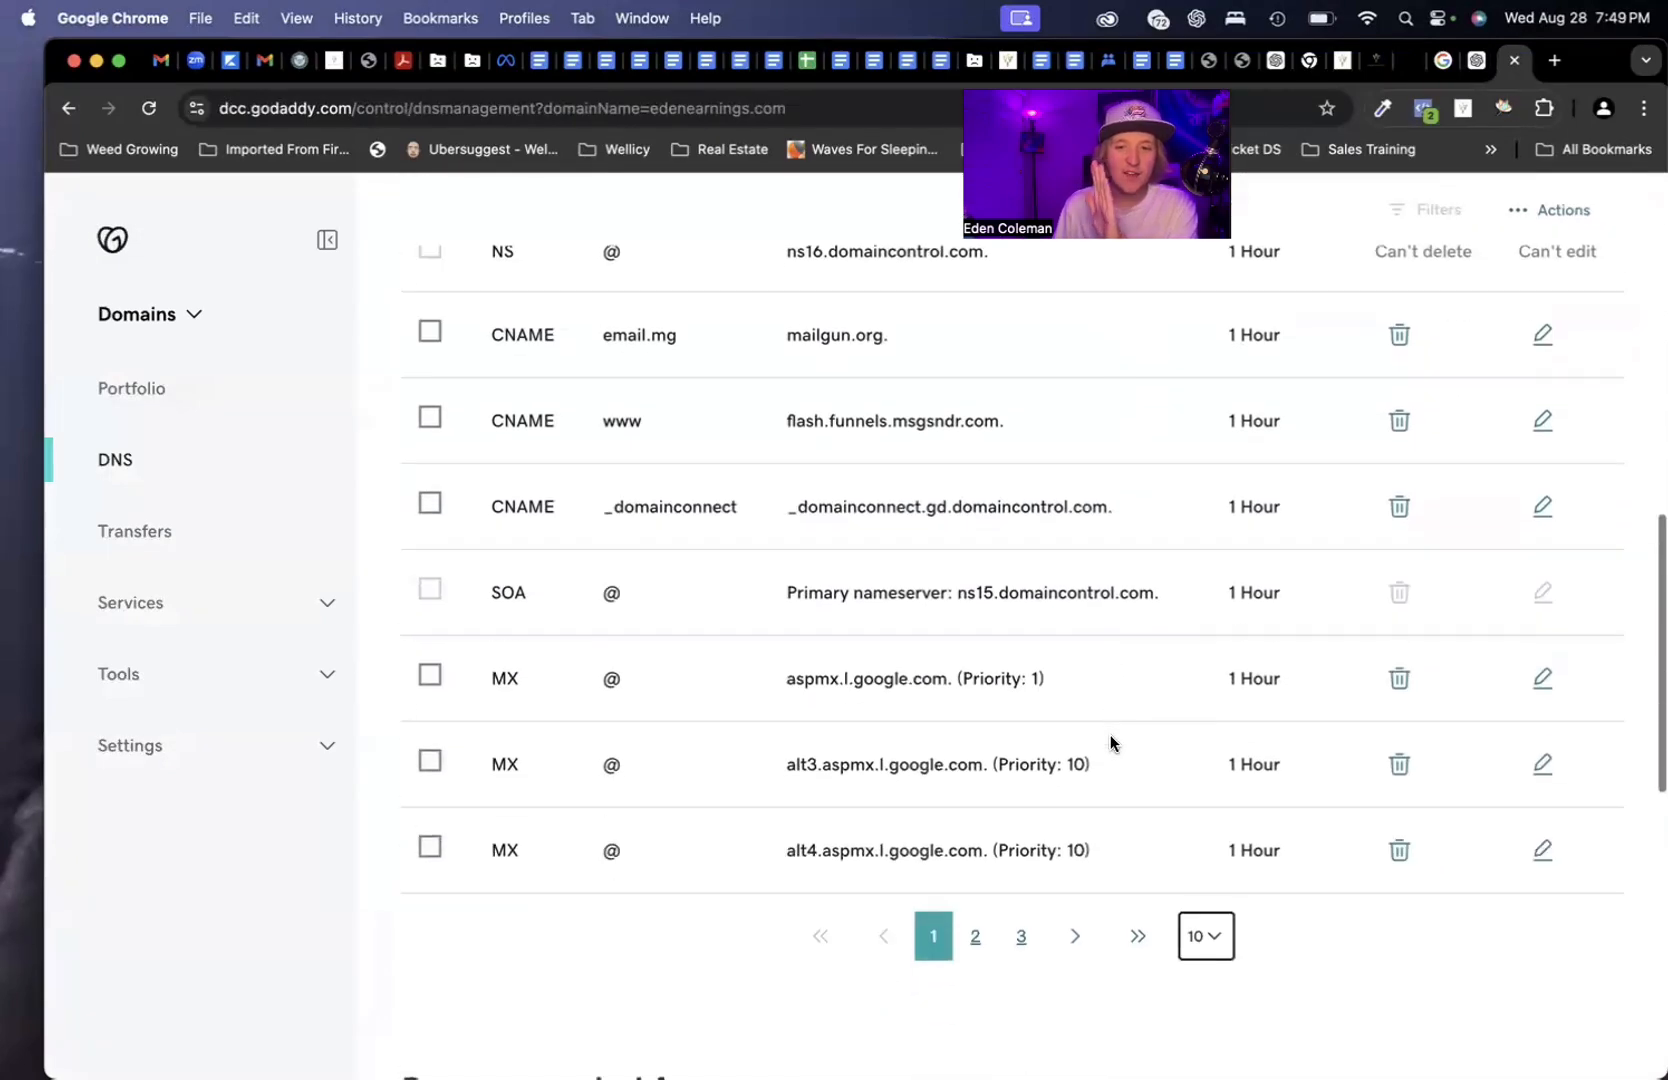
{"action": "scroll", "coordinate": [1096, 834], "scroll_direction": "up", "scroll_amount": 15}
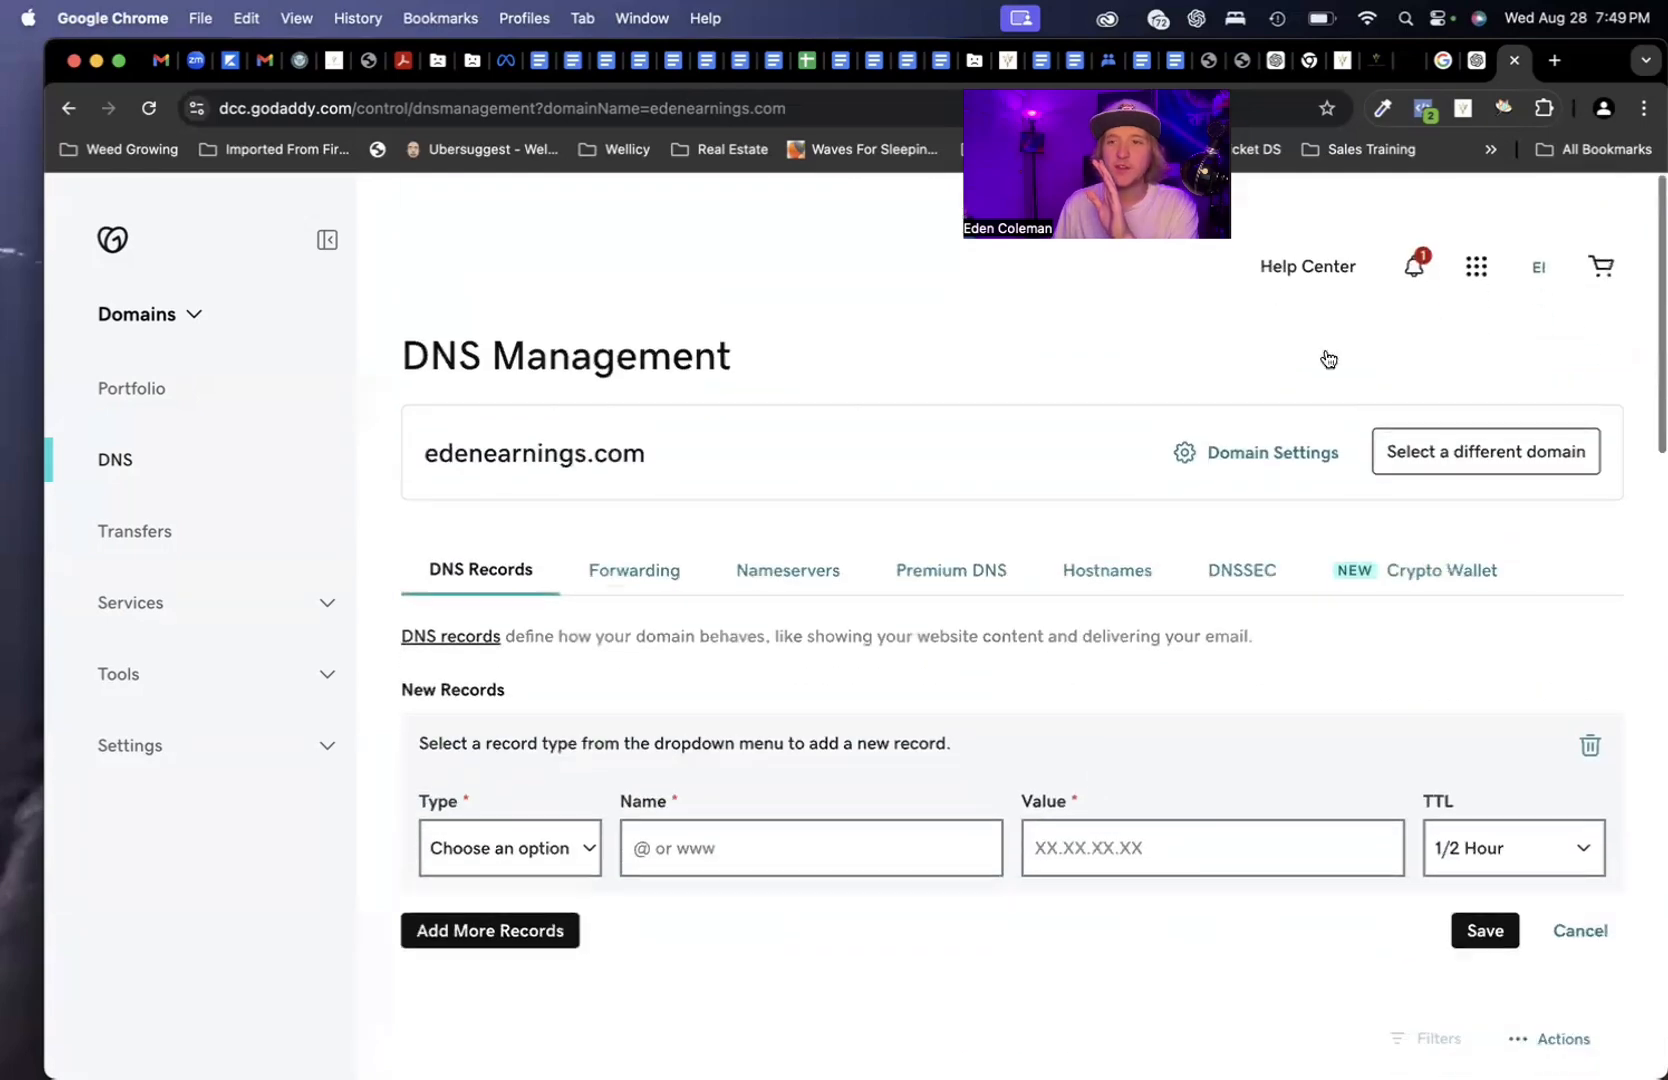
{"action": "scroll", "coordinate": [1236, 808], "scroll_direction": "down", "scroll_amount": 10}
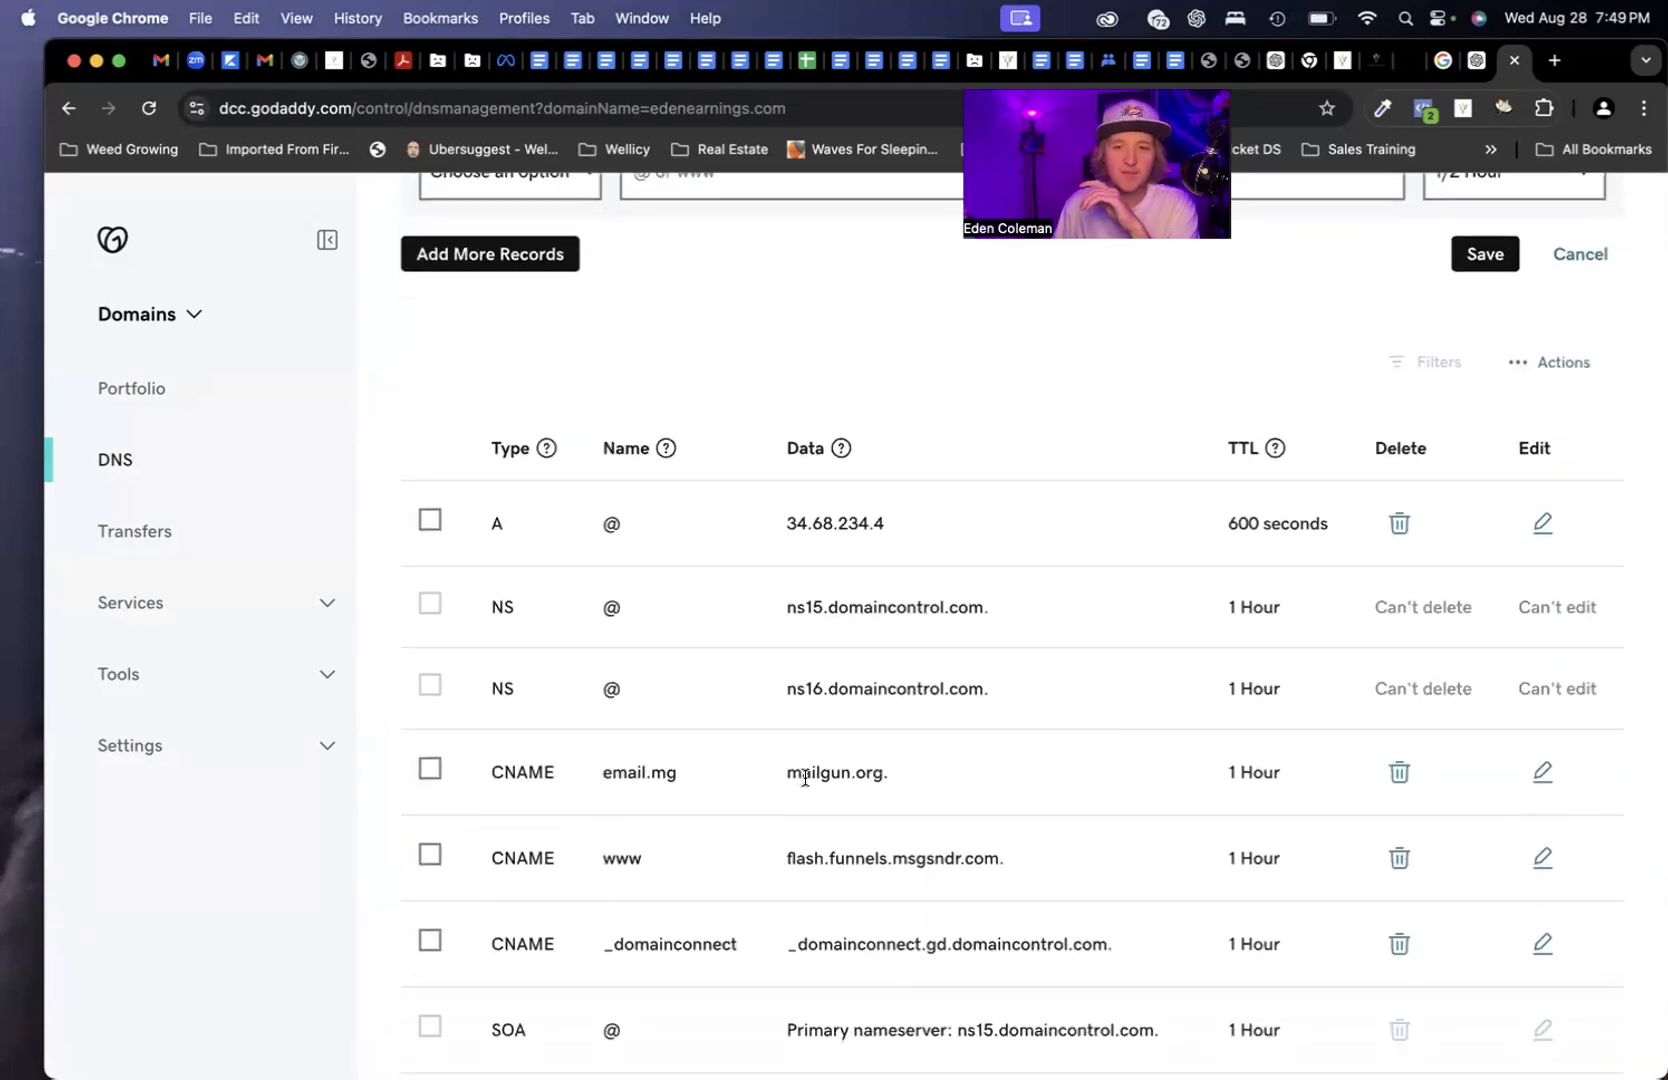
{"action": "left_click_drag", "start_coordinate": [796, 773], "coordinate": [1013, 757]}
{"action": "scroll", "coordinate": [924, 775], "scroll_direction": "down", "scroll_amount": 2}
{"action": "left_click", "coordinate": [1026, 762]}
{"action": "scroll", "coordinate": [1020, 785], "scroll_direction": "down", "scroll_amount": 1}
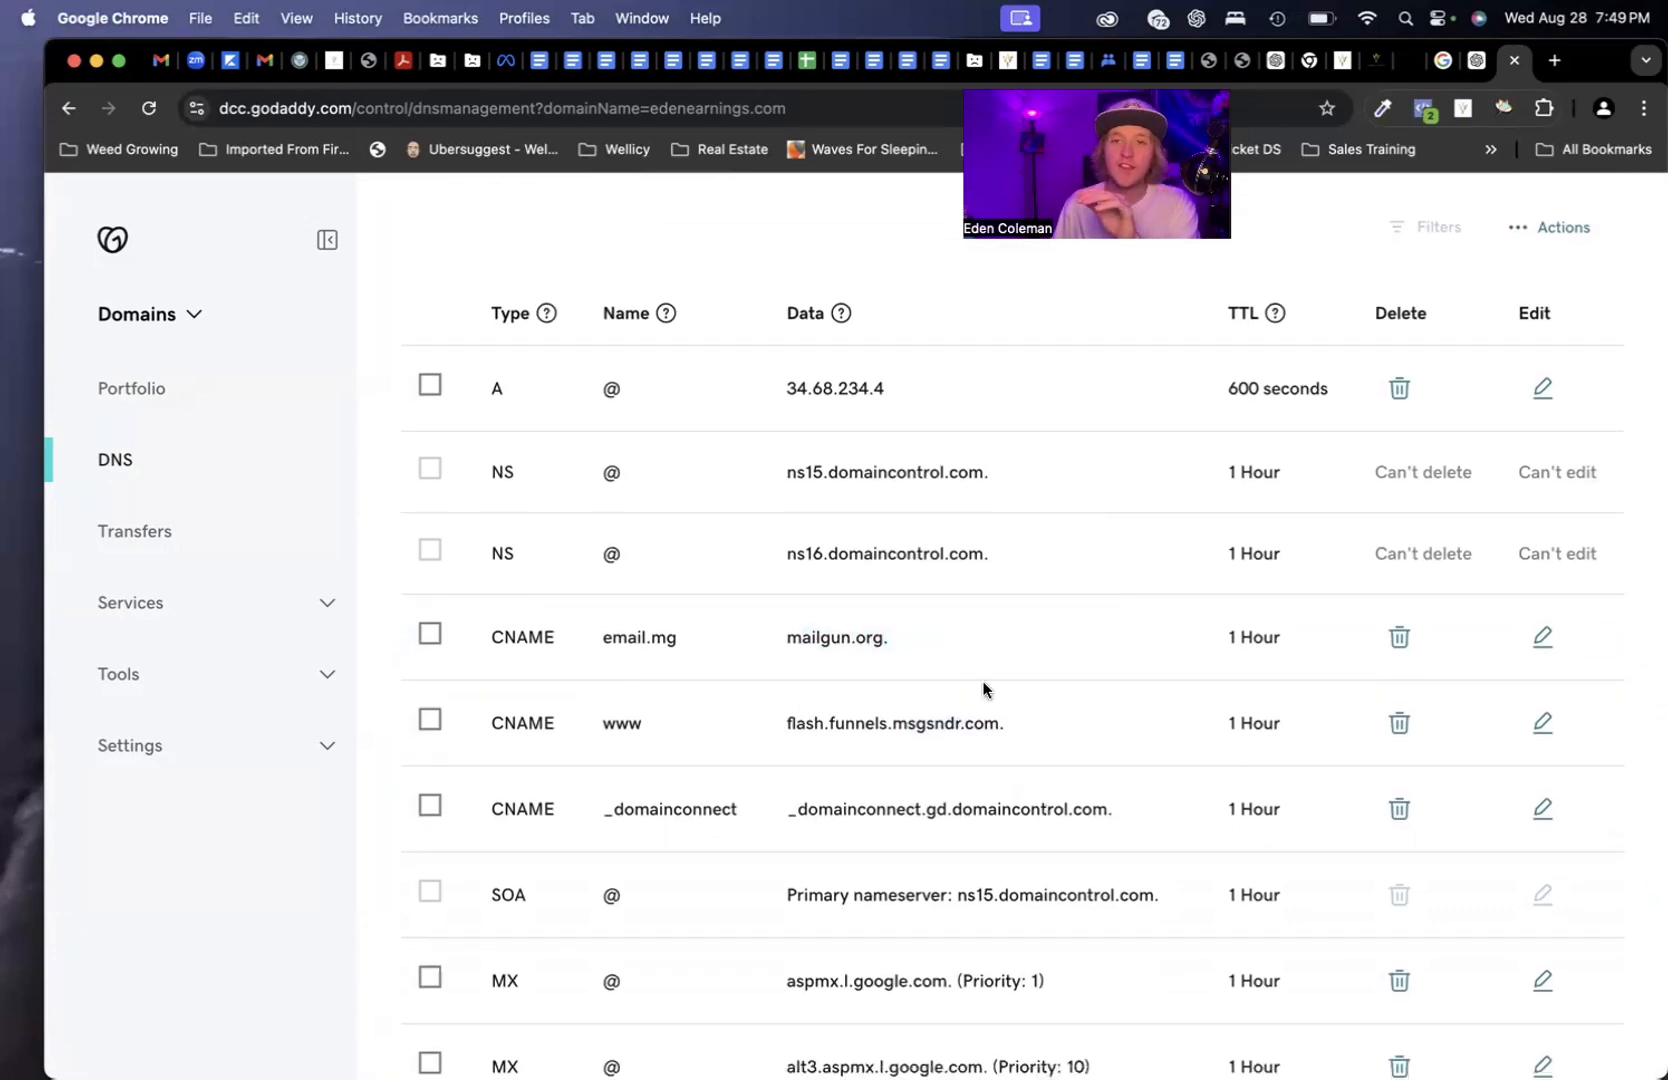
{"action": "left_click", "coordinate": [1469, 66]}
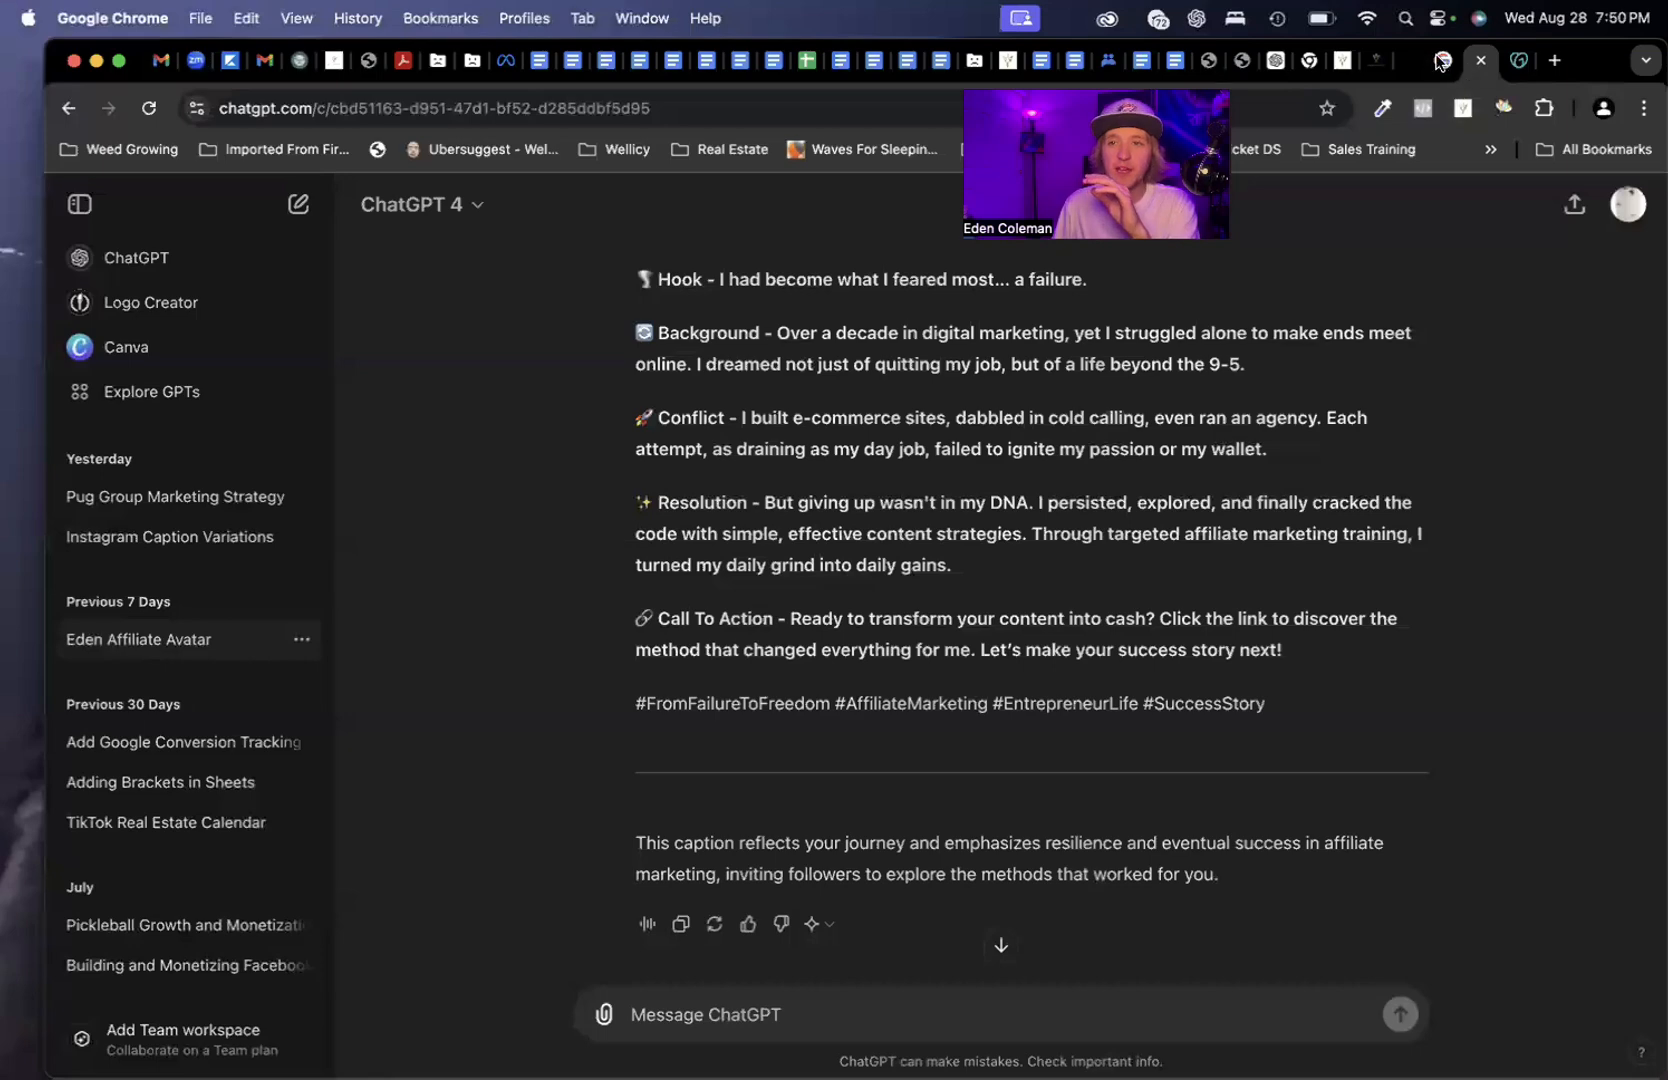
{"action": "left_click", "coordinate": [1360, 66]}
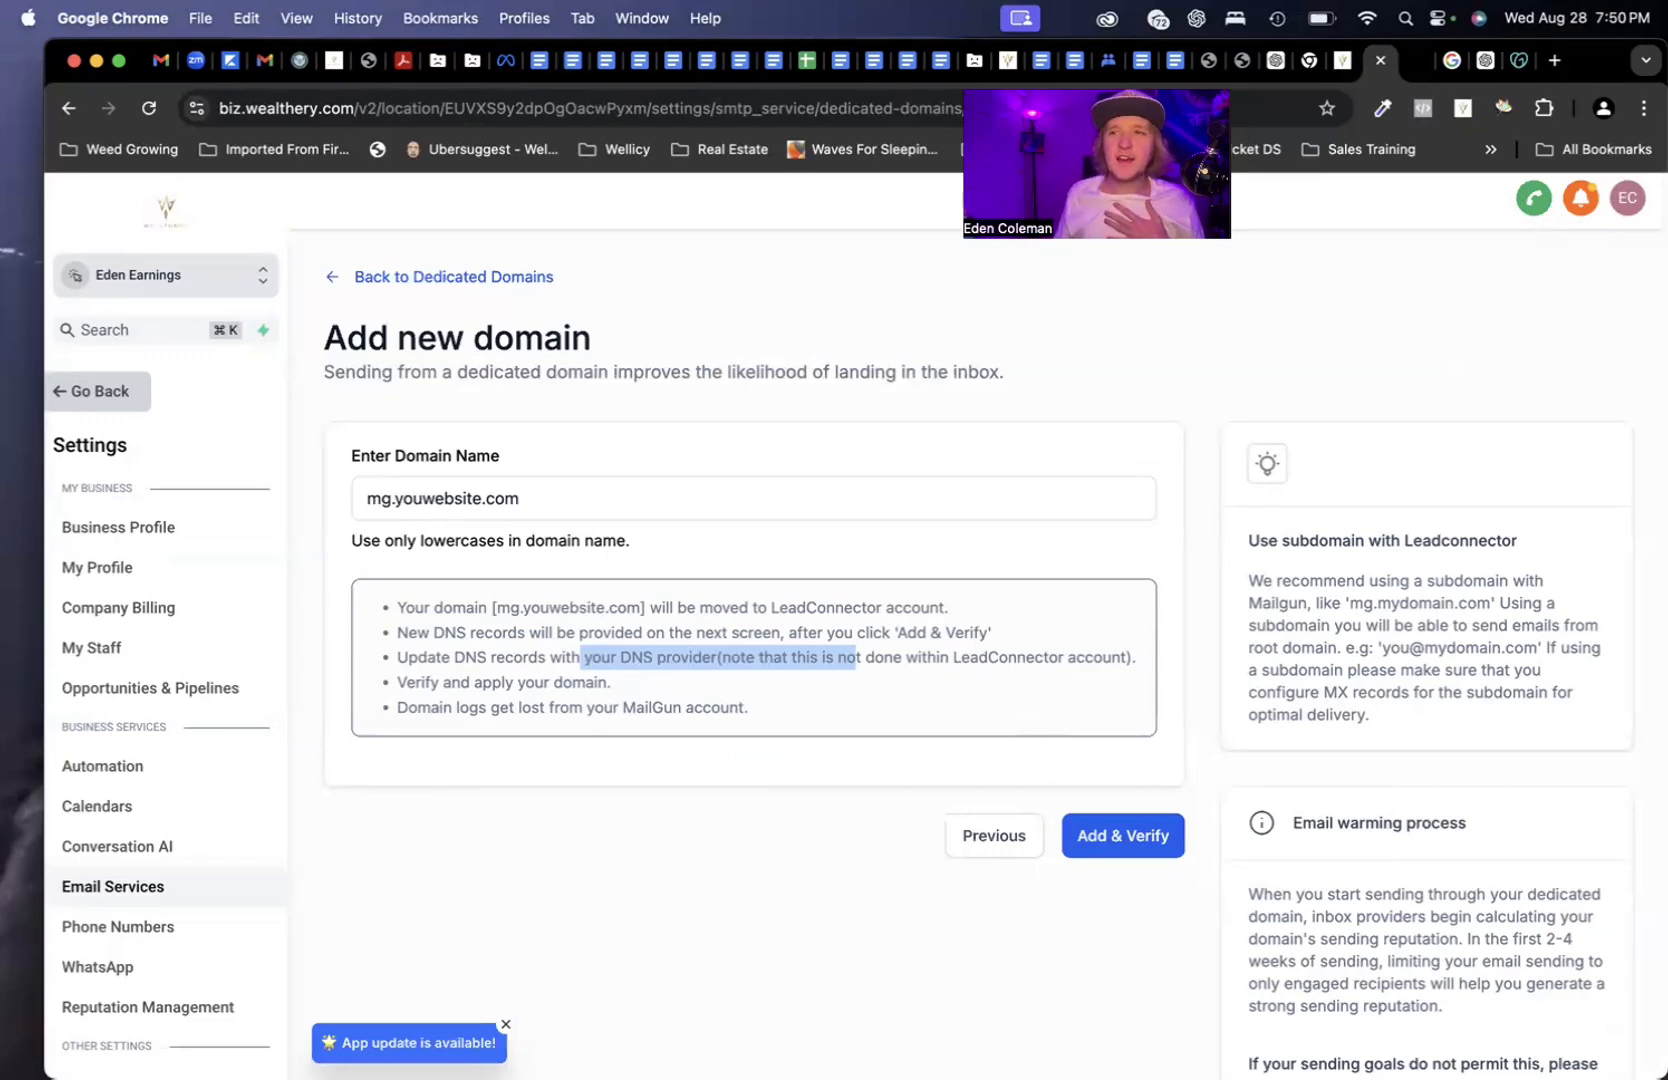
{"action": "left_click", "coordinate": [1518, 60]}
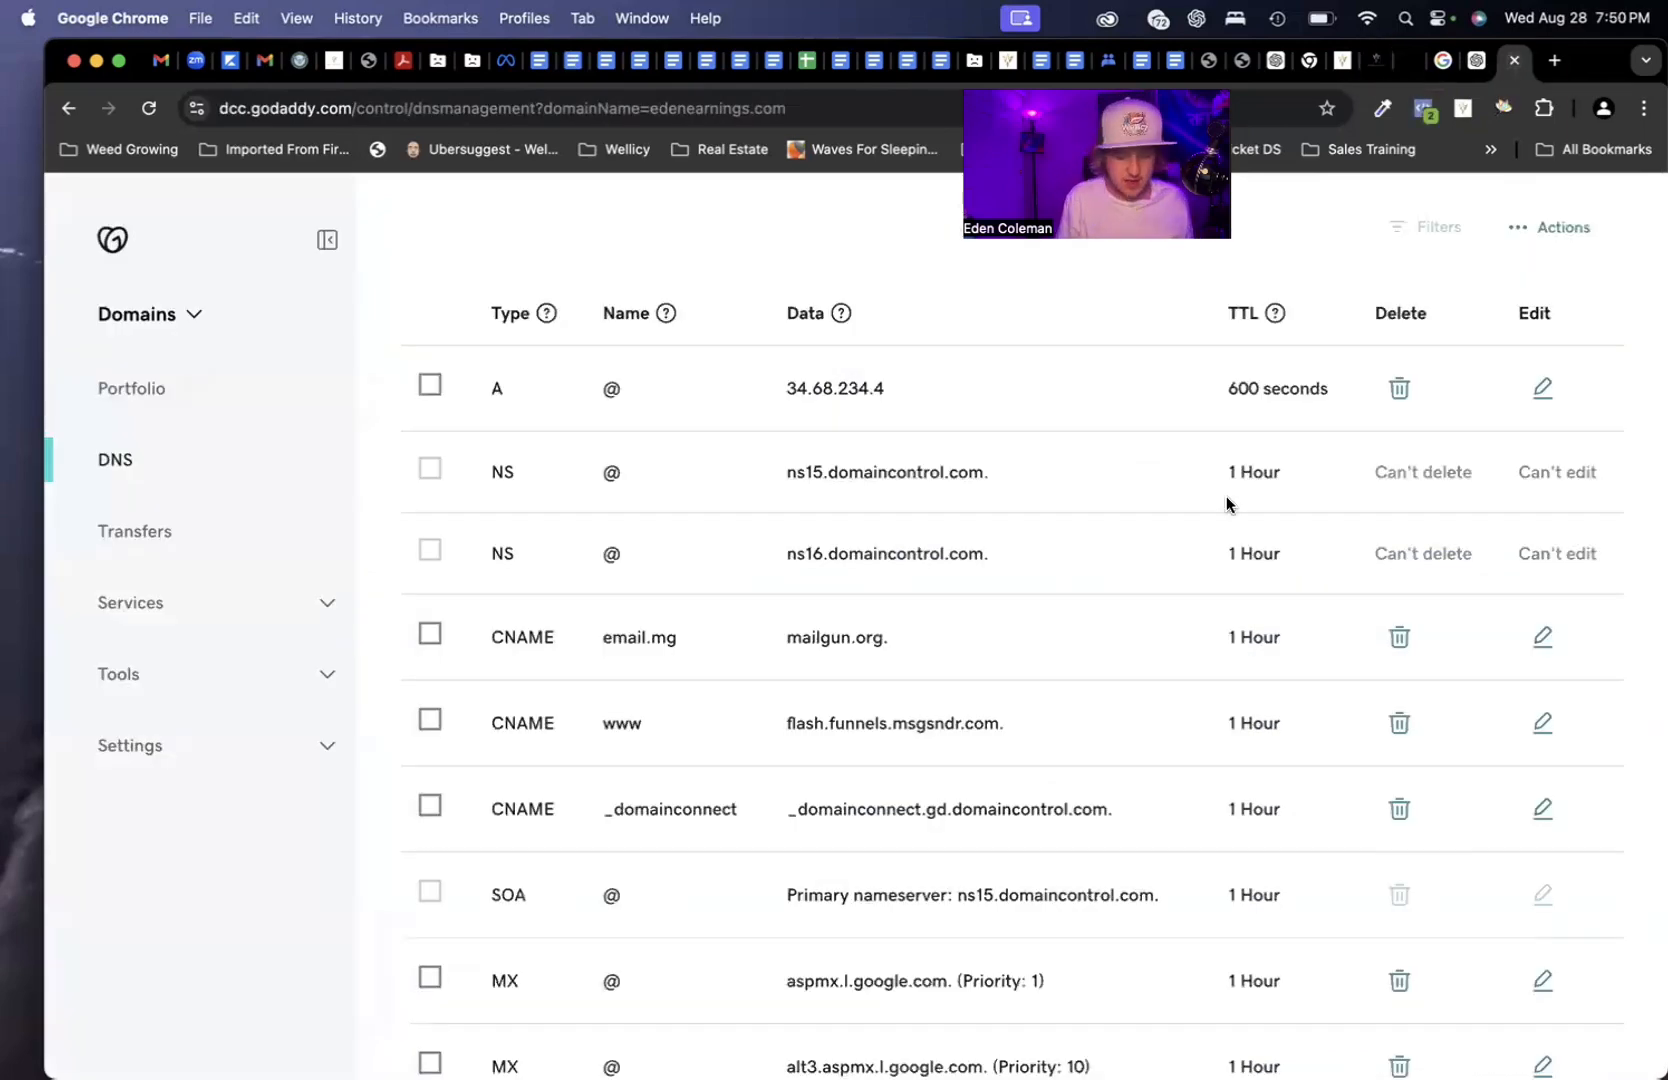
Show 50 DNS records per page in GoDaddy DNS Management
{"action": "key", "text": "super+f"}
{"action": "key", "text": "Escape"}
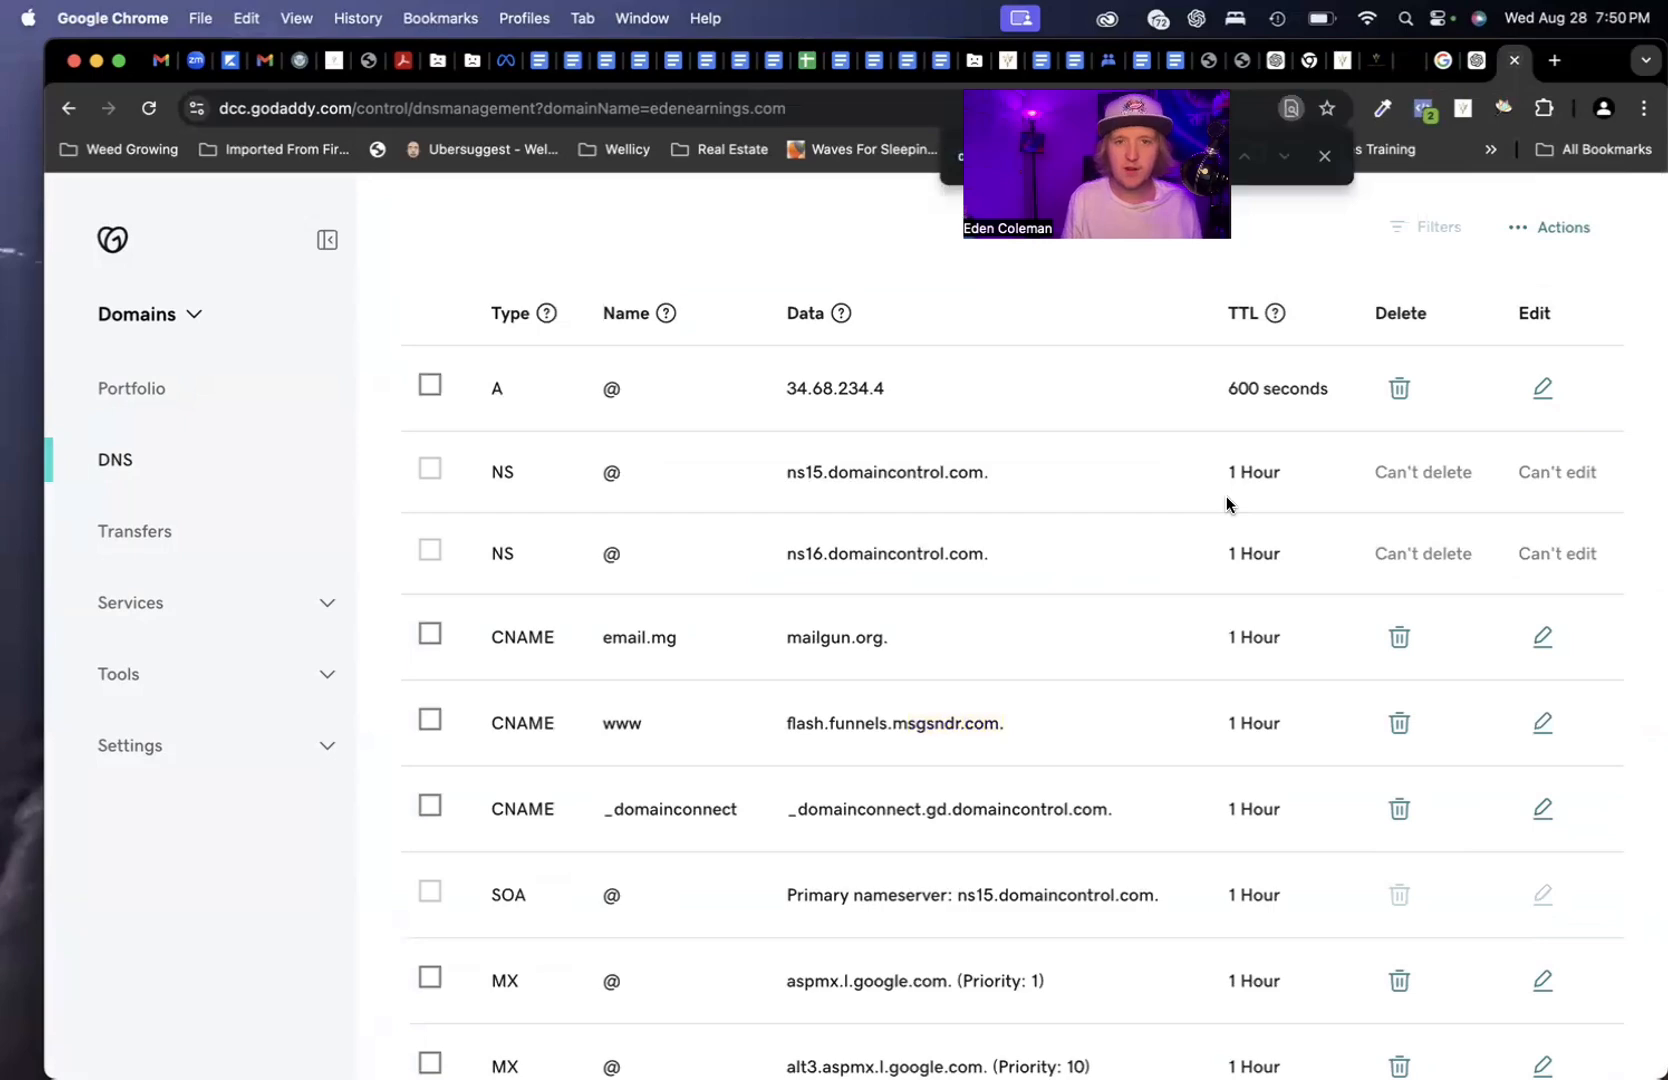
{"action": "scroll", "coordinate": [884, 506], "scroll_direction": "down", "scroll_amount": 10}
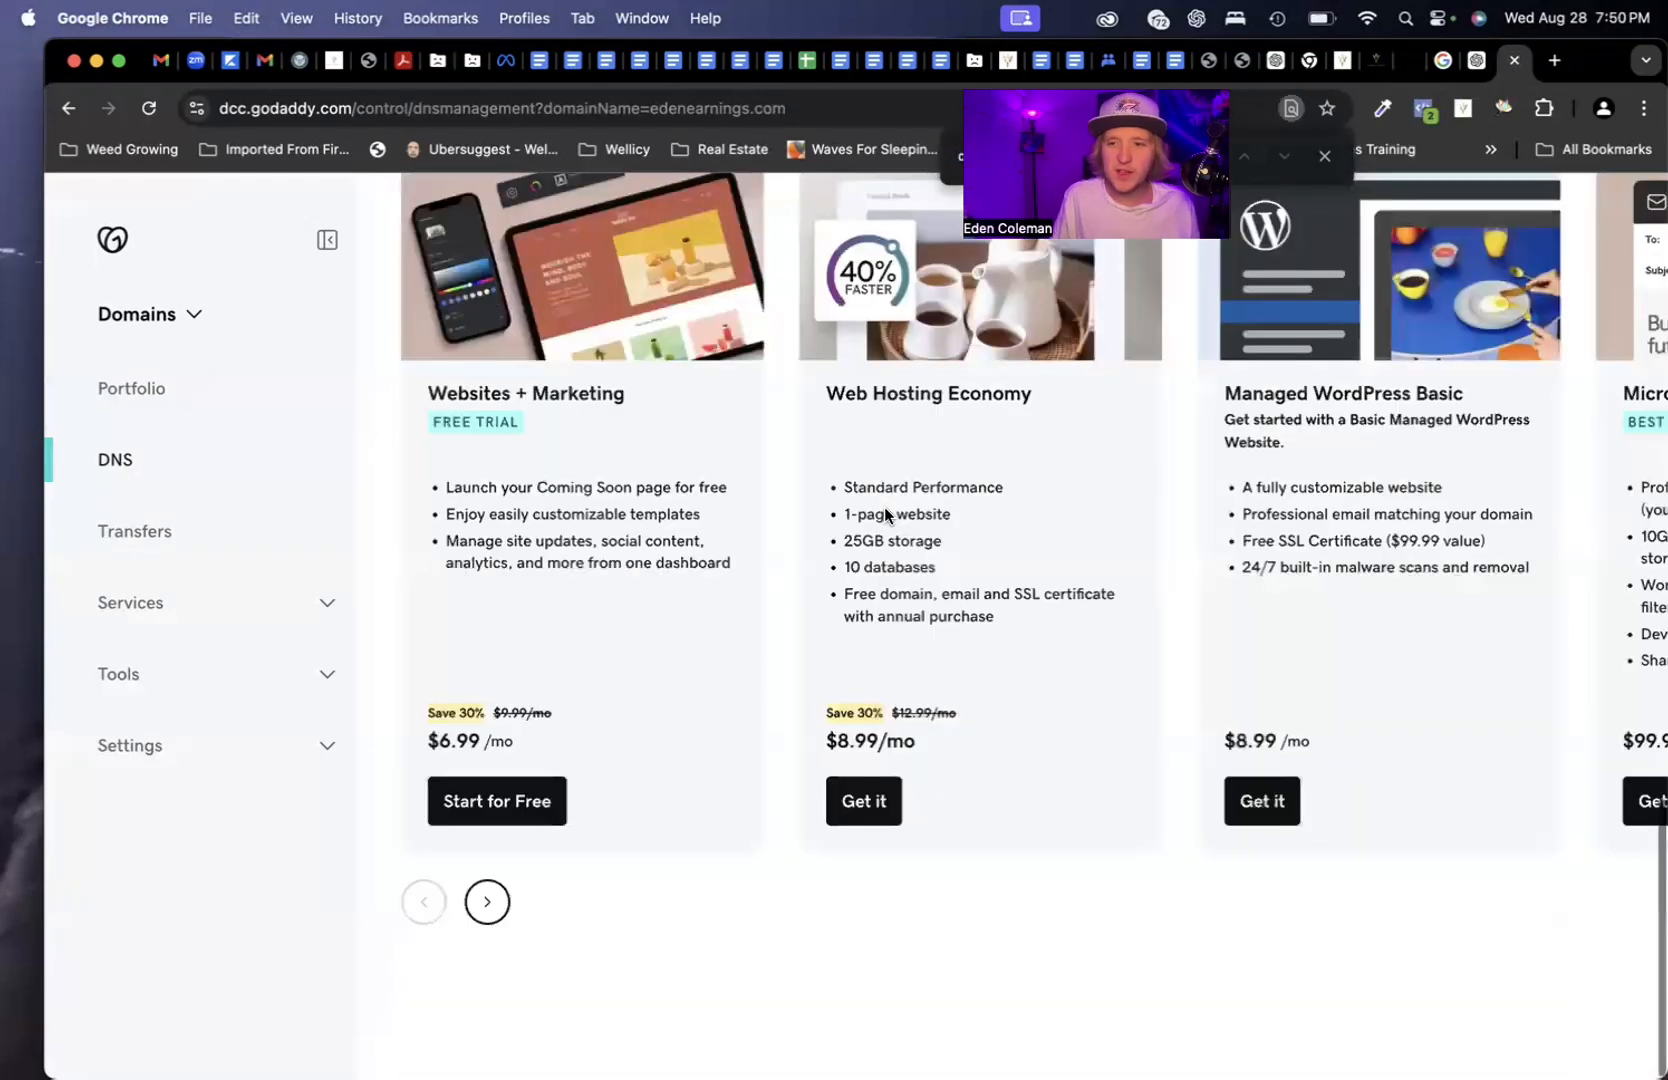
{"action": "scroll", "coordinate": [1117, 706], "scroll_direction": "up", "scroll_amount": 5}
{"action": "left_click", "coordinate": [1206, 538]}
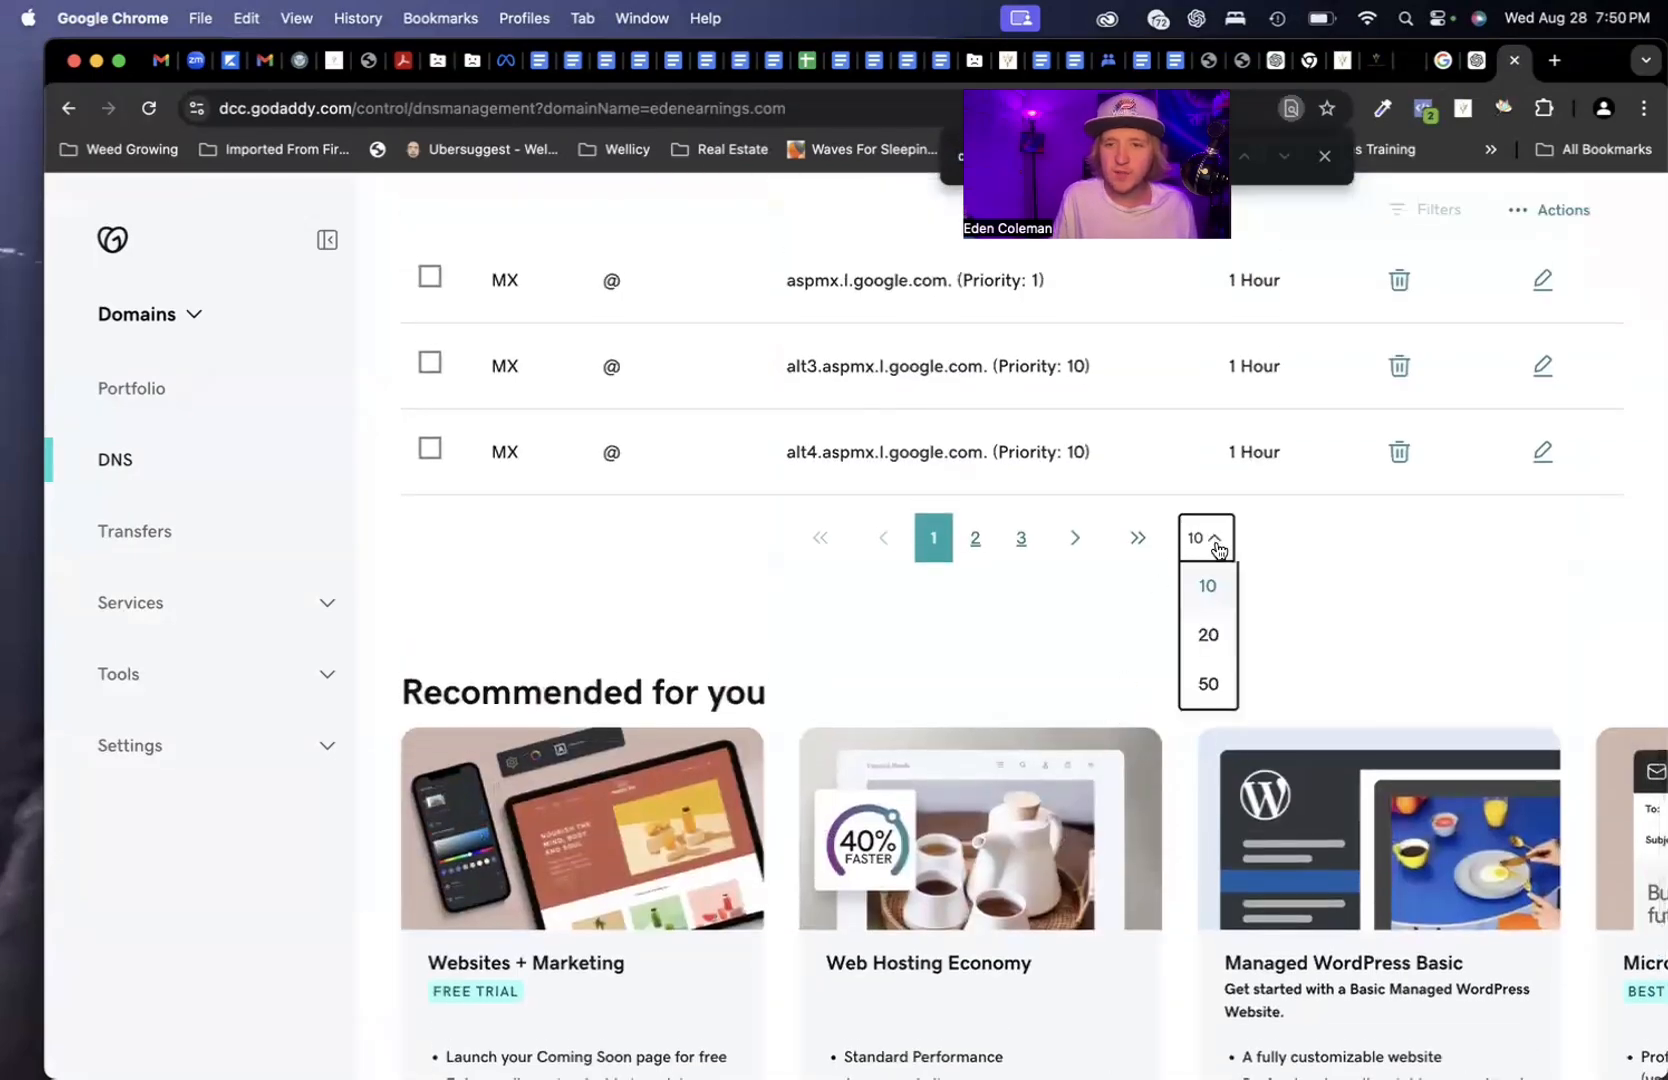
{"action": "left_click", "coordinate": [1210, 688]}
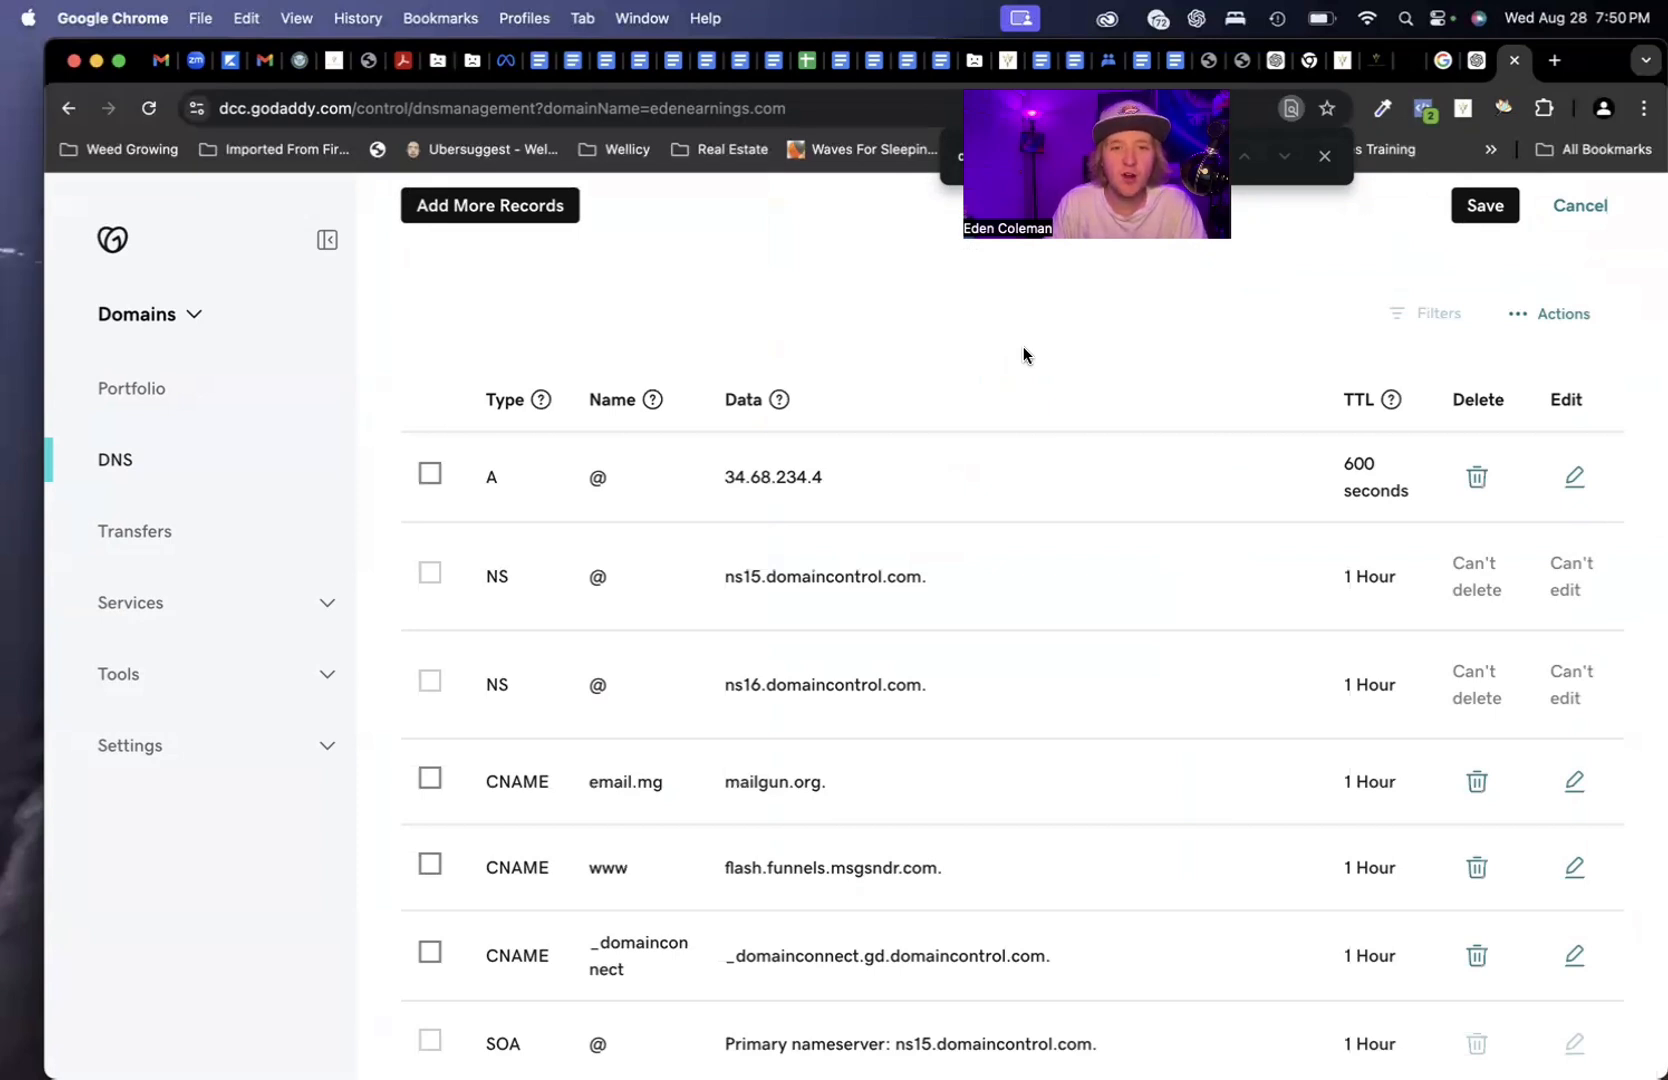
Scroll to the TXT records, select the google-site-verification value, then return to the Wealthery tab
{"action": "scroll", "coordinate": [1023, 681], "scroll_direction": "down", "scroll_amount": 5}
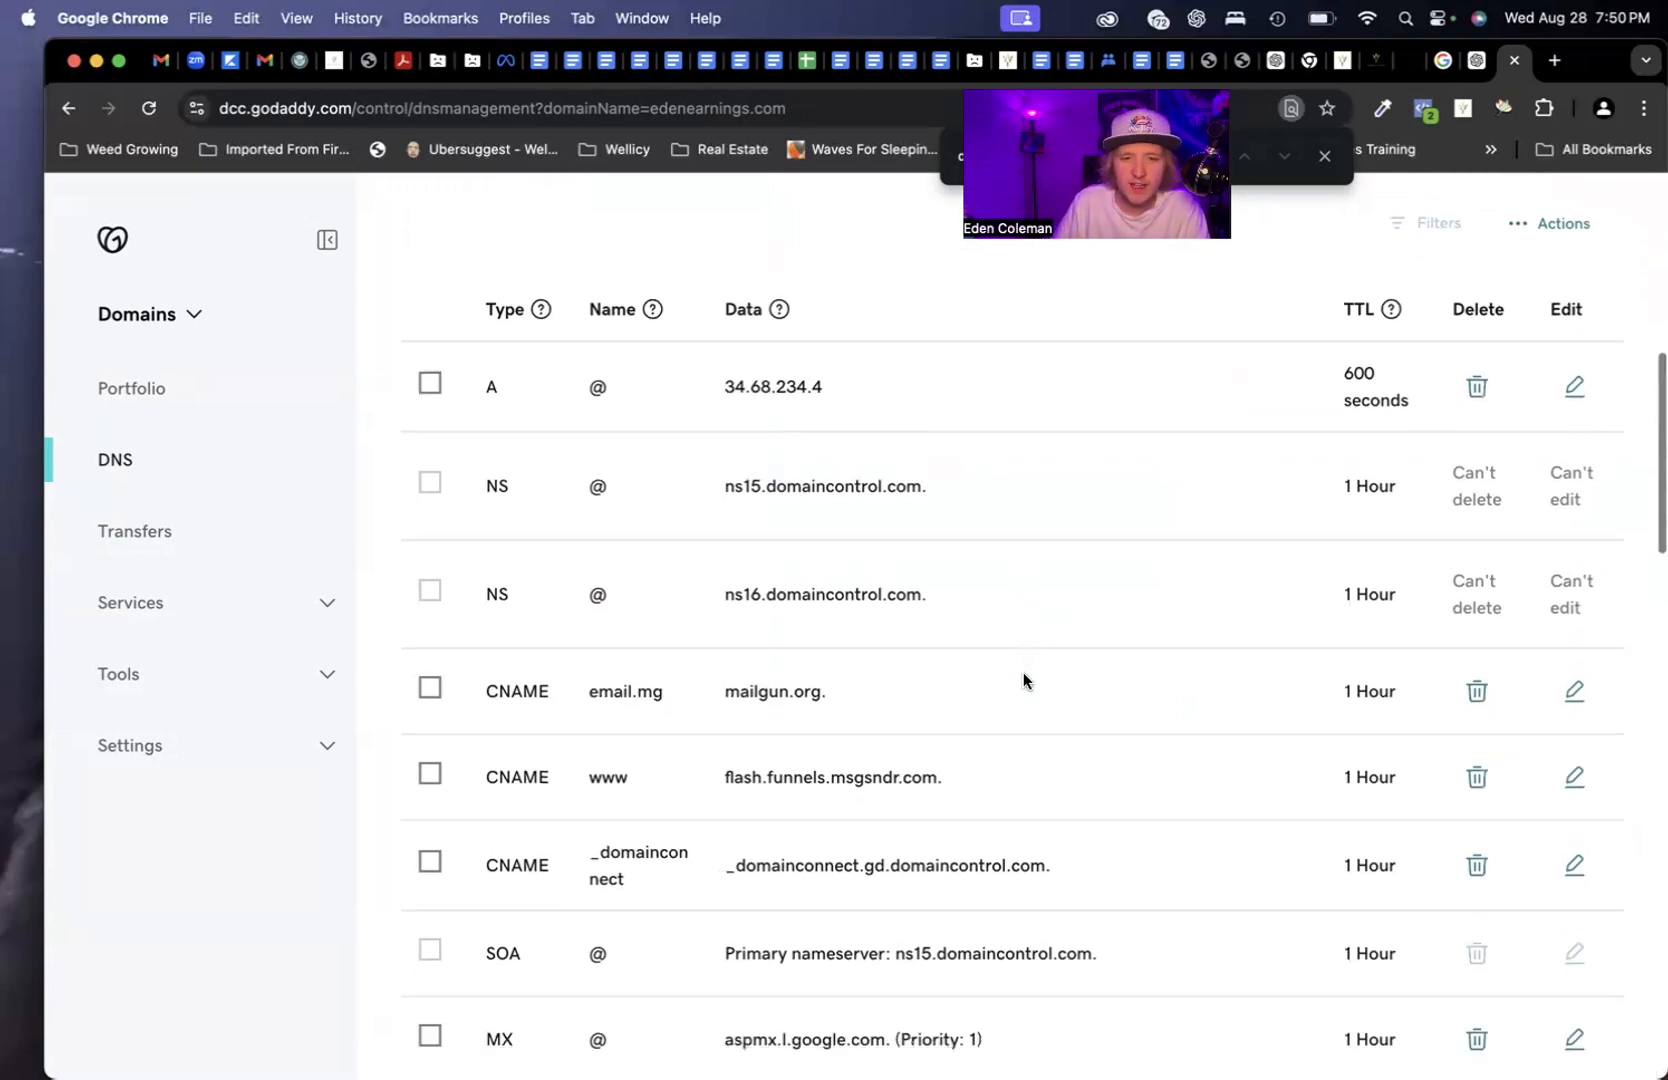
{"action": "scroll", "coordinate": [1027, 723], "scroll_direction": "down", "scroll_amount": 2}
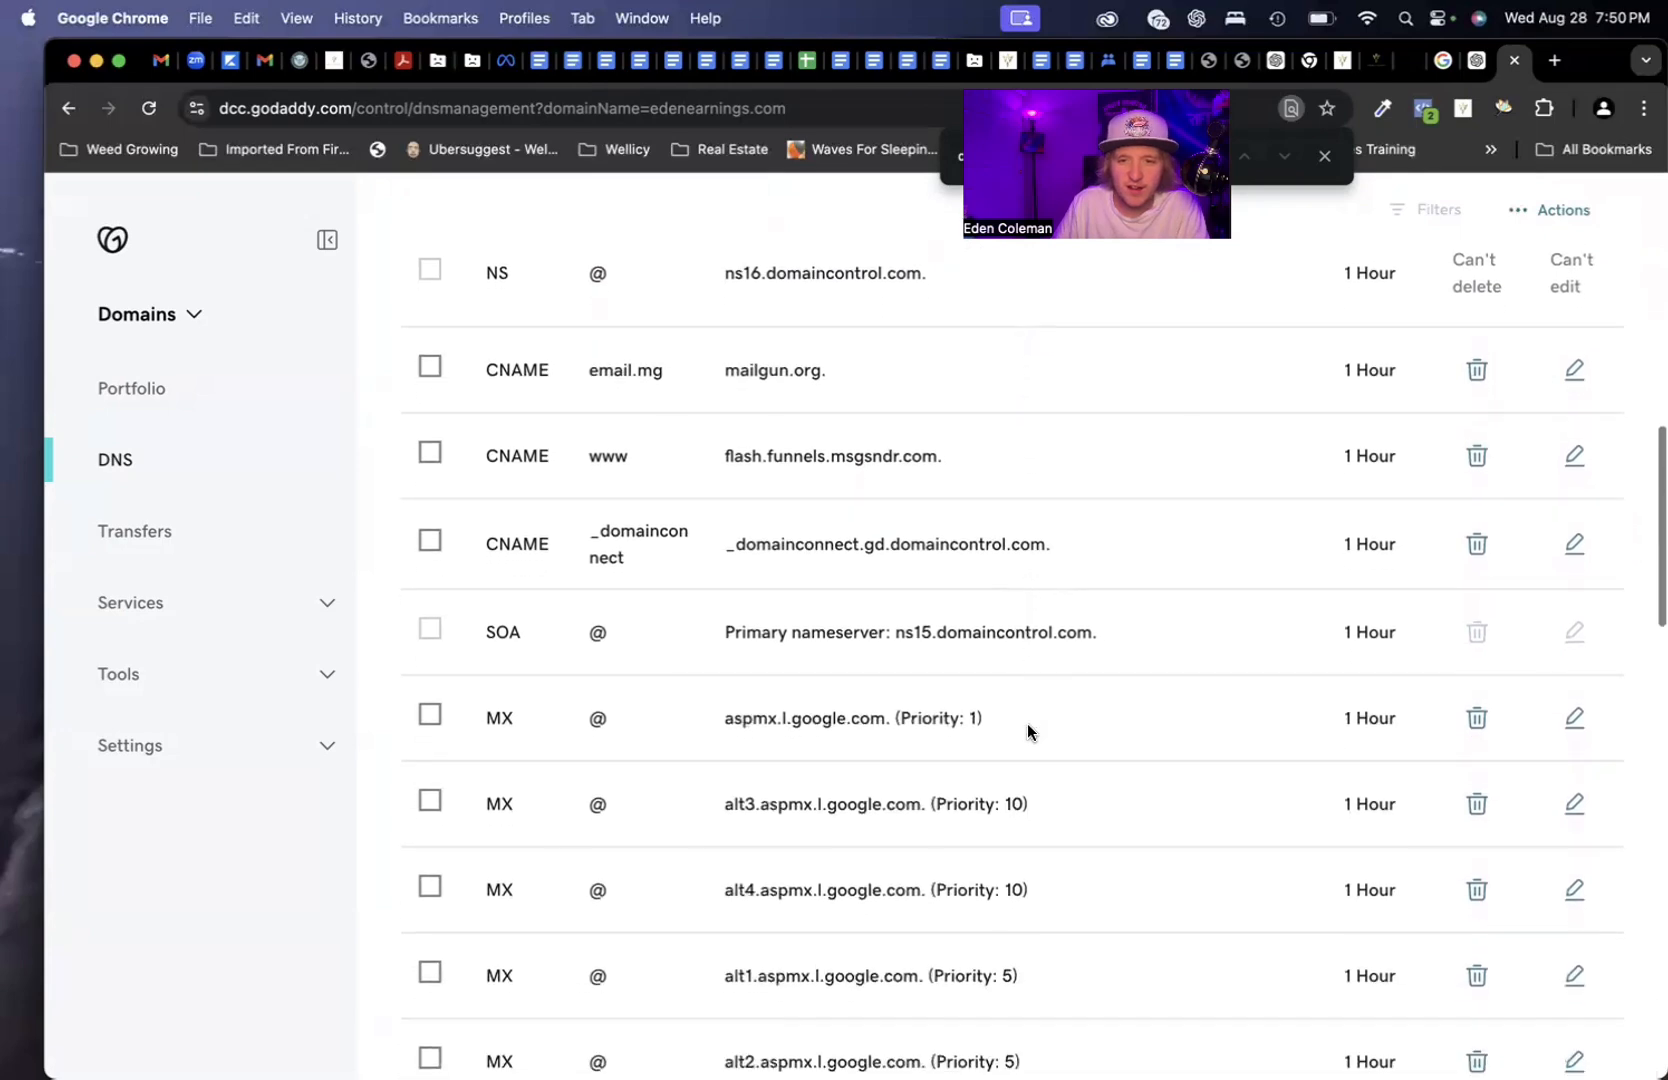
{"action": "scroll", "coordinate": [1063, 721], "scroll_direction": "down", "scroll_amount": 4}
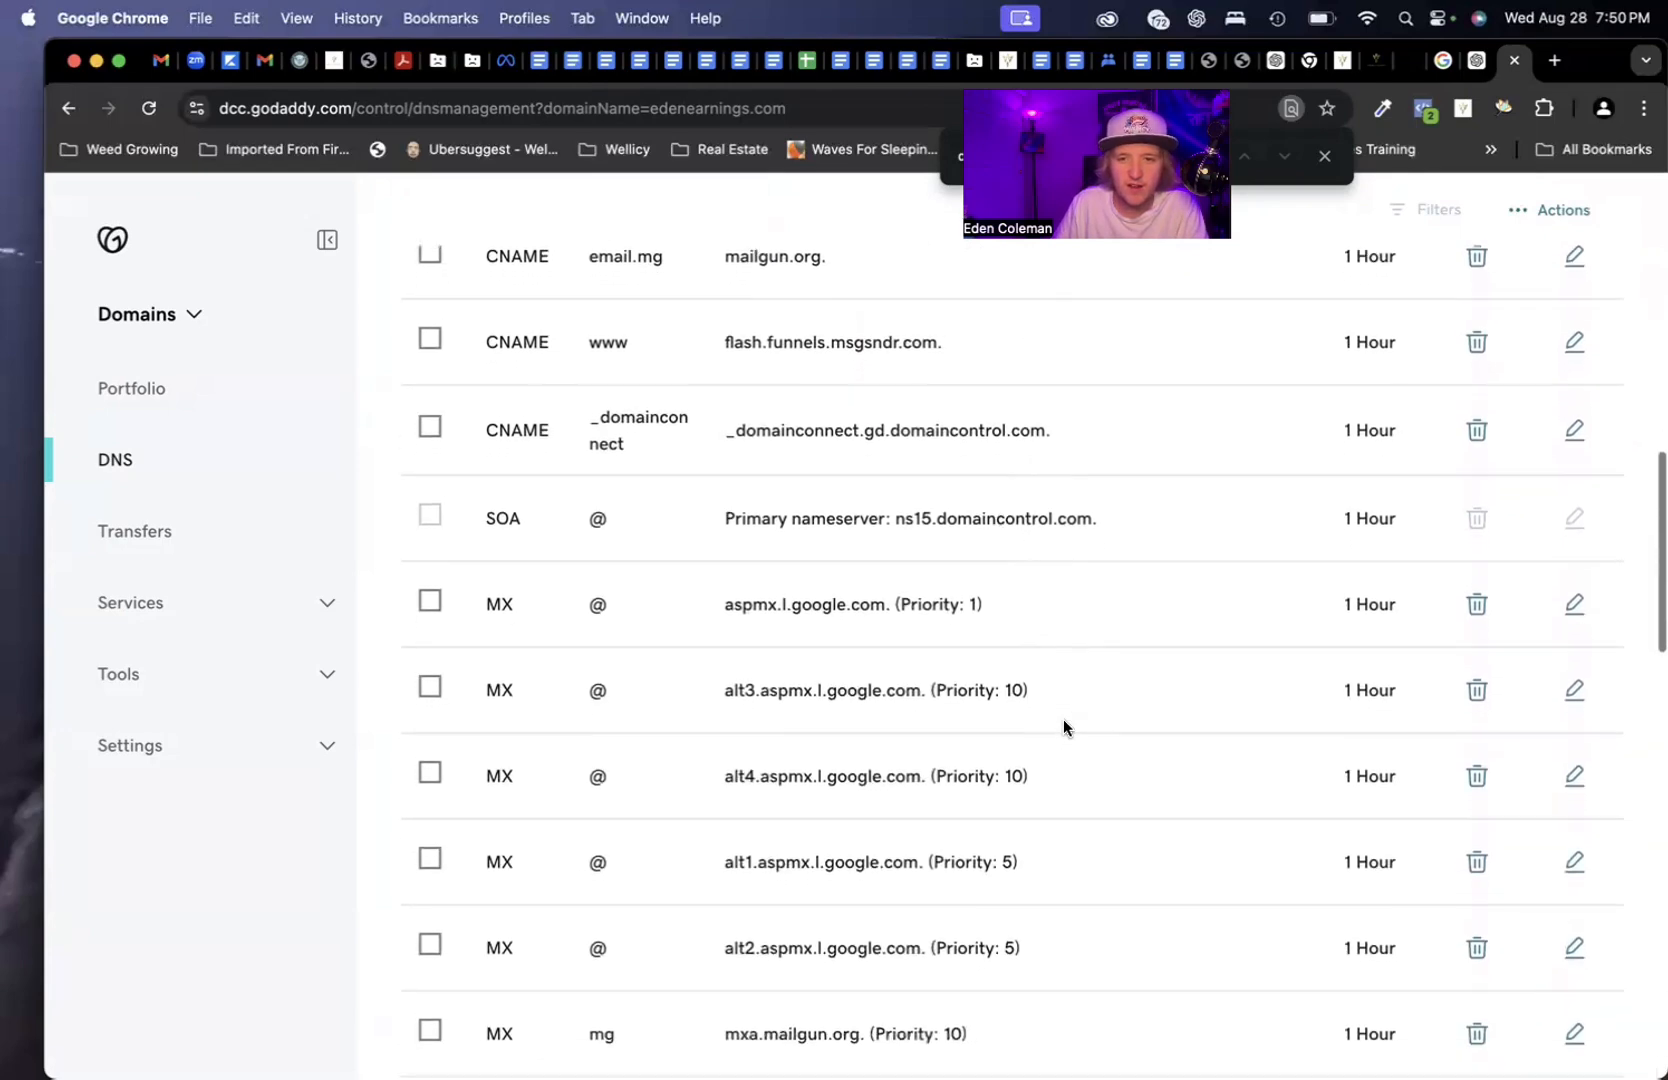
{"action": "scroll", "coordinate": [1063, 719], "scroll_direction": "down", "scroll_amount": 3}
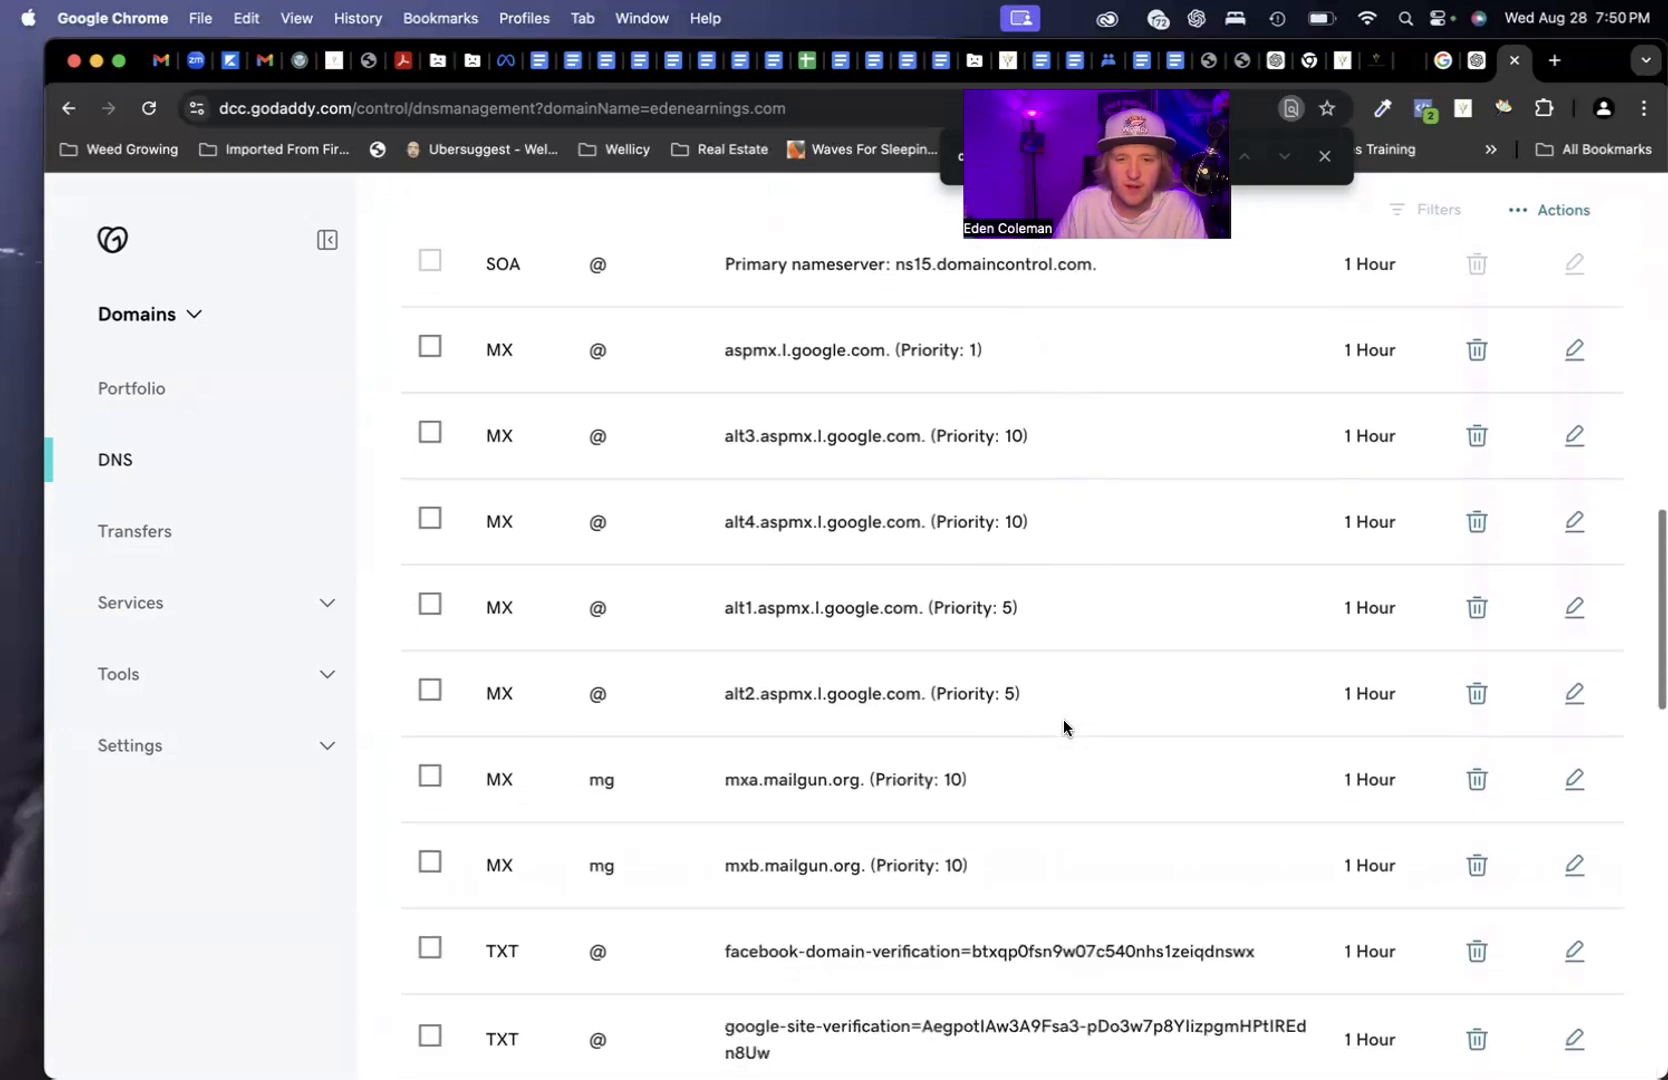
{"action": "scroll", "coordinate": [1010, 862], "scroll_direction": "down", "scroll_amount": 2}
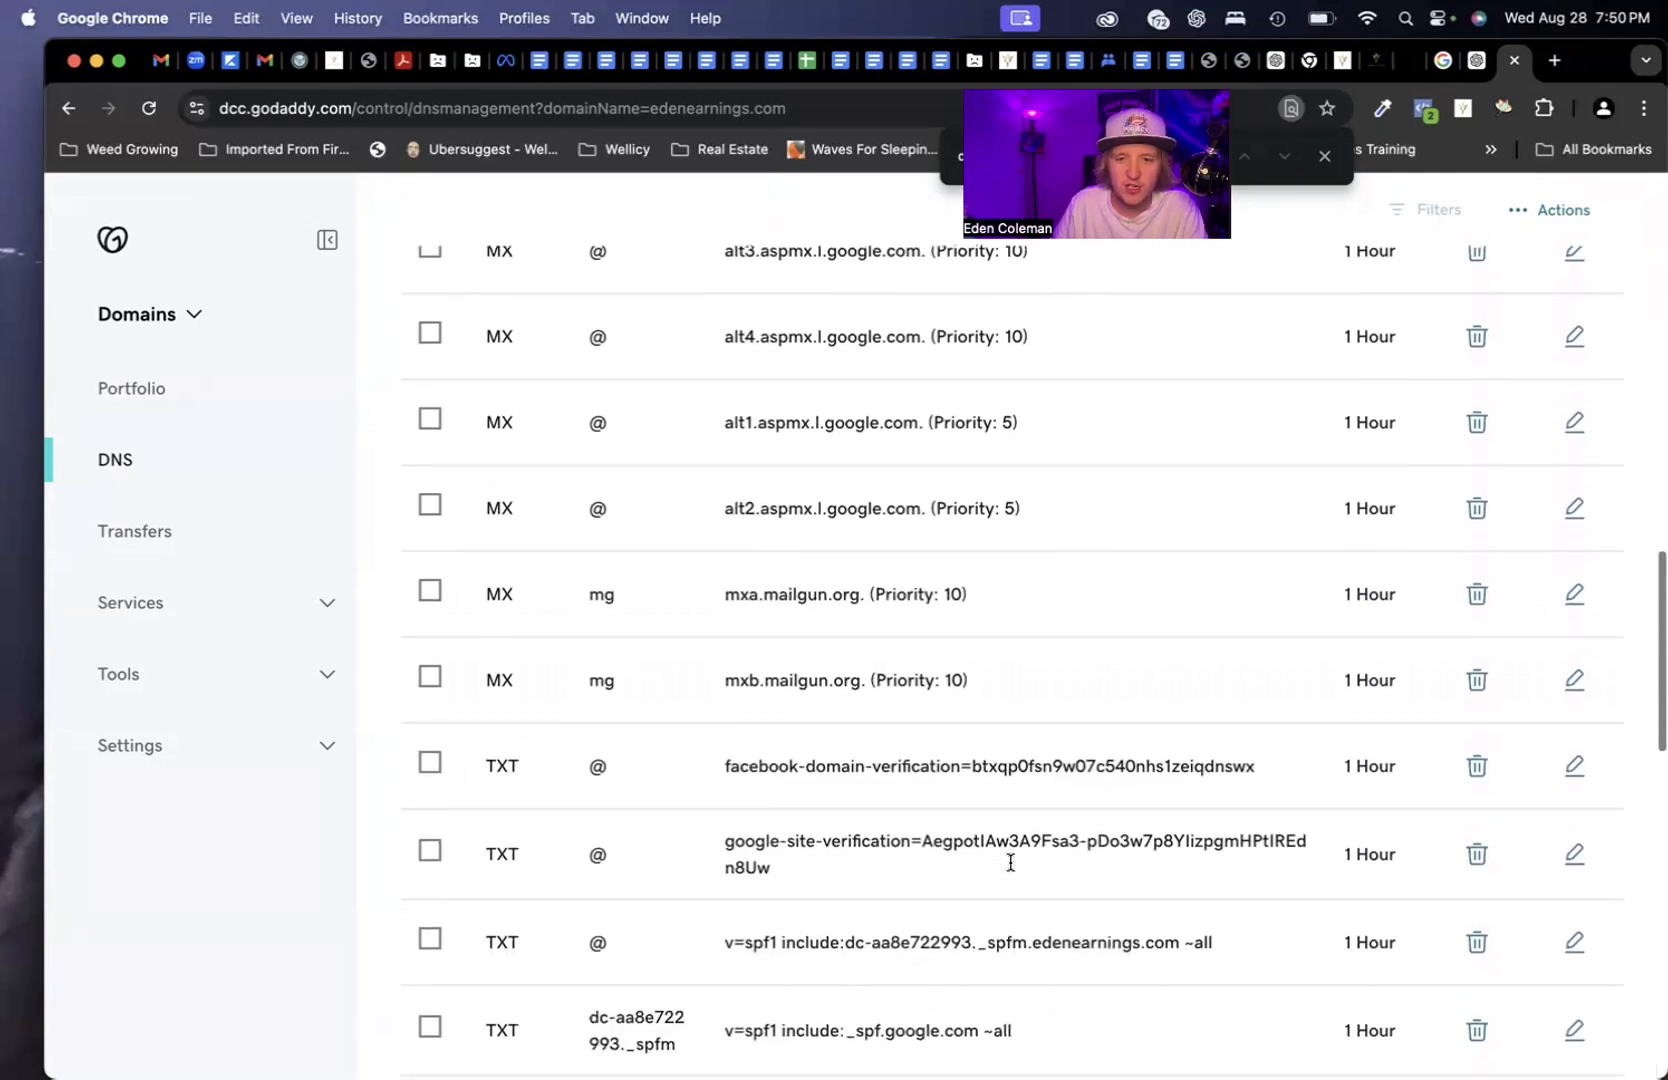
{"action": "left_click_drag", "start_coordinate": [715, 841], "coordinate": [1033, 853]}
{"action": "left_click", "coordinate": [1034, 855]}
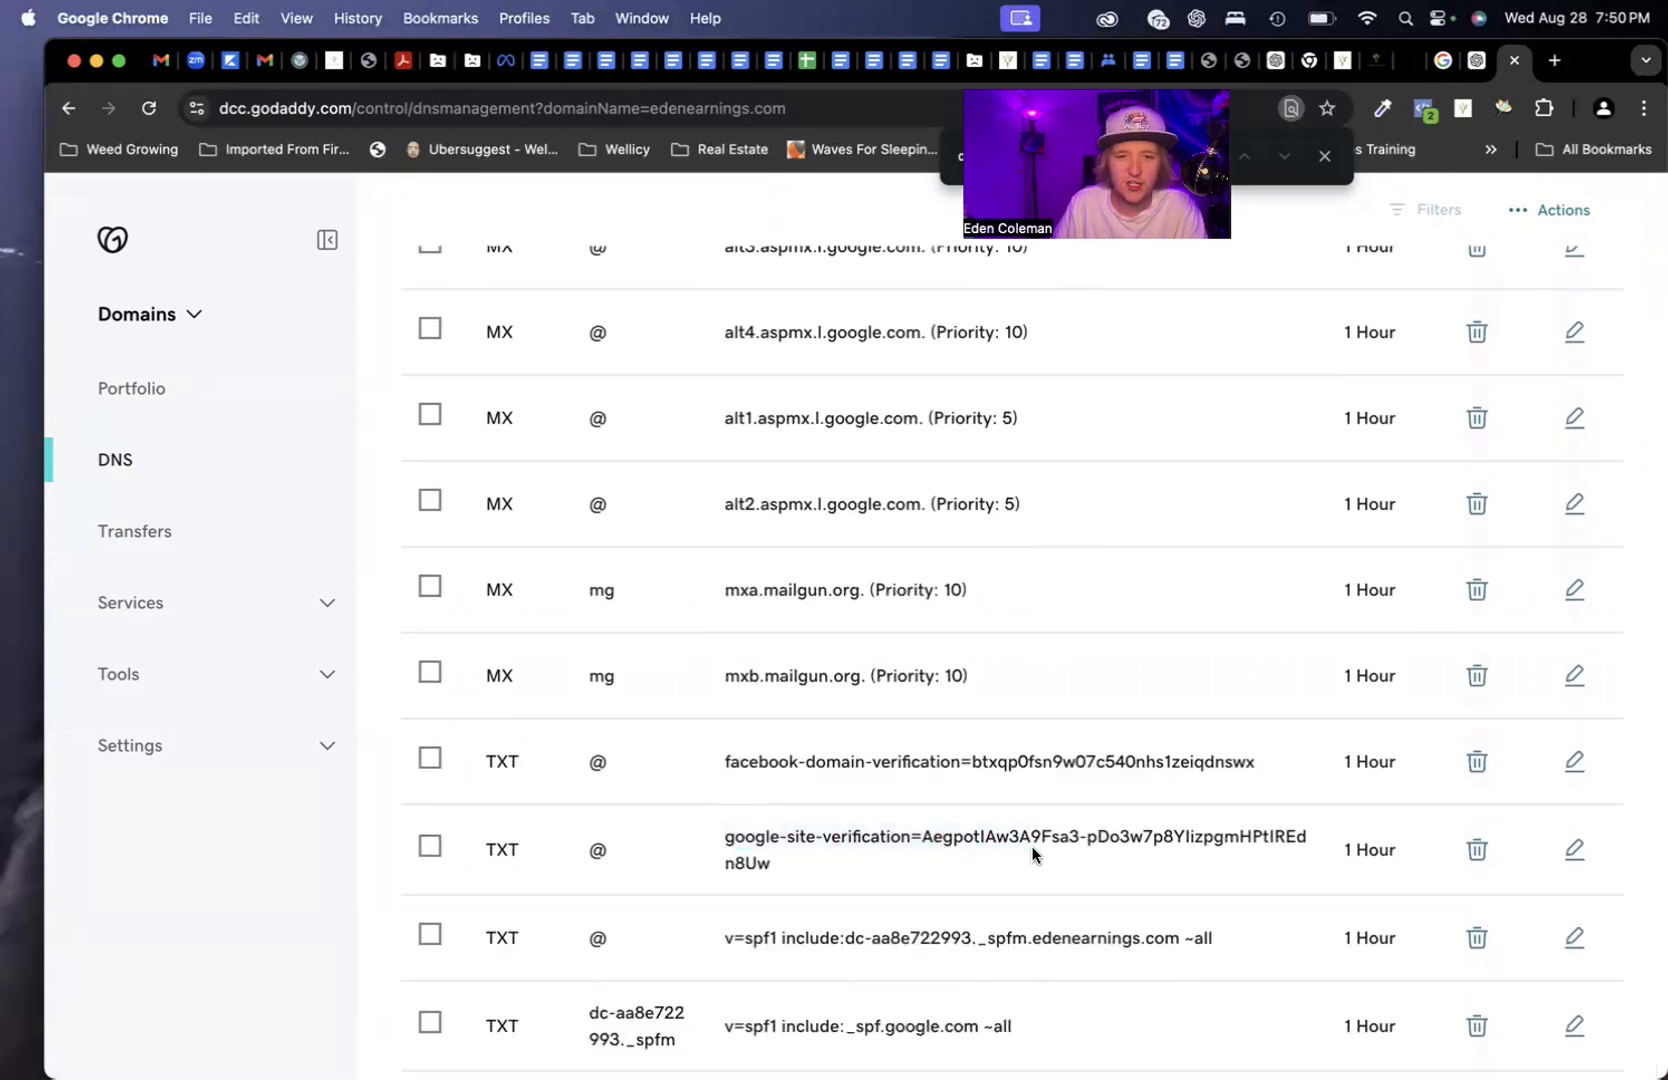
{"action": "triple_click", "coordinate": [912, 833]}
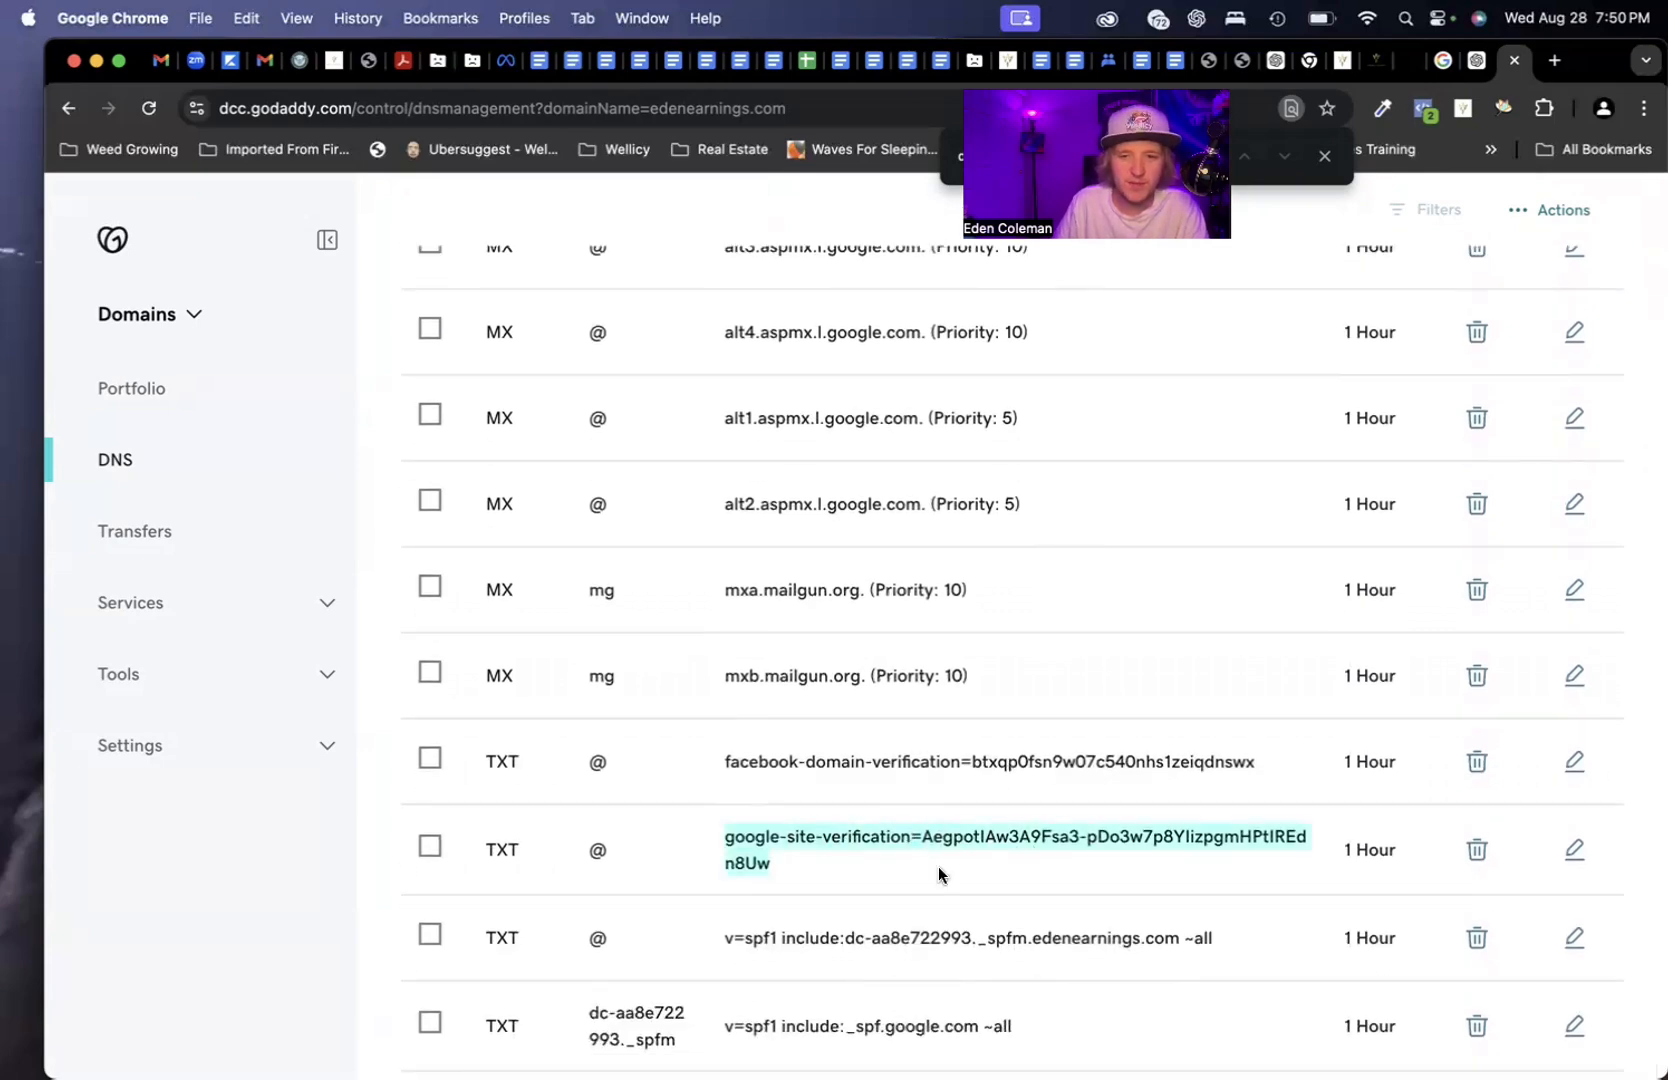
{"action": "scroll", "coordinate": [989, 870], "scroll_direction": "down", "scroll_amount": 5}
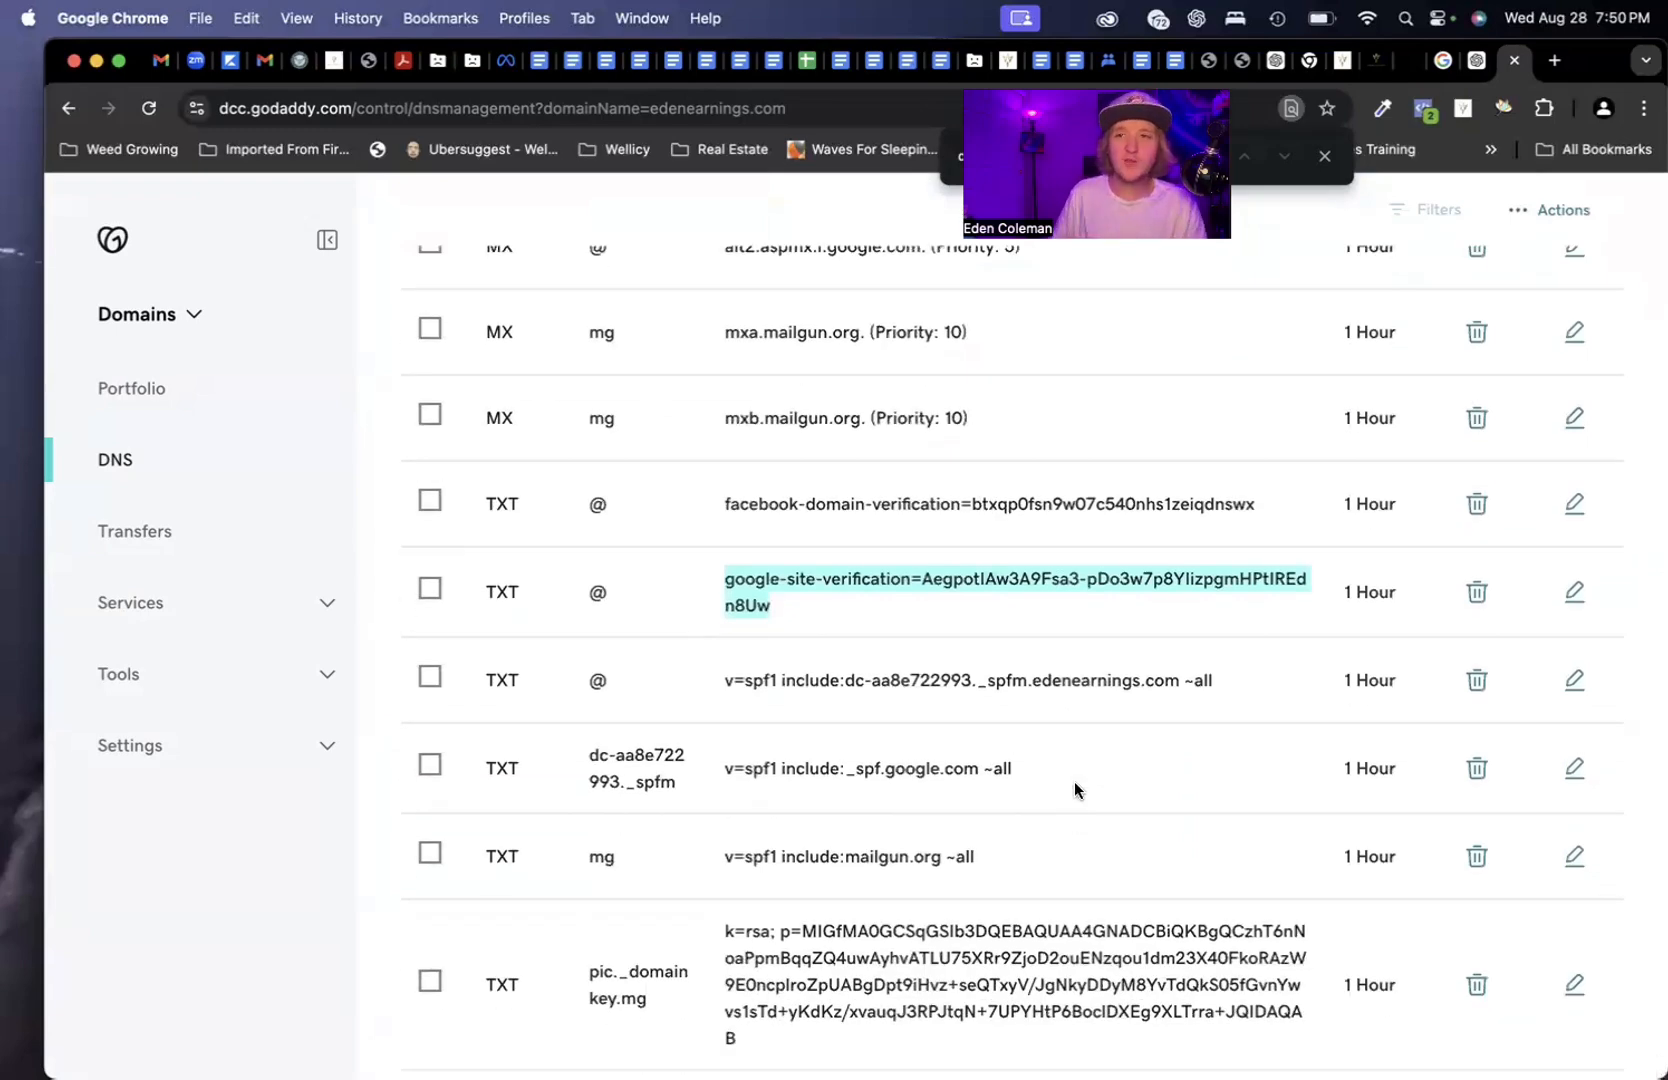
{"action": "left_click", "coordinate": [1378, 61]}
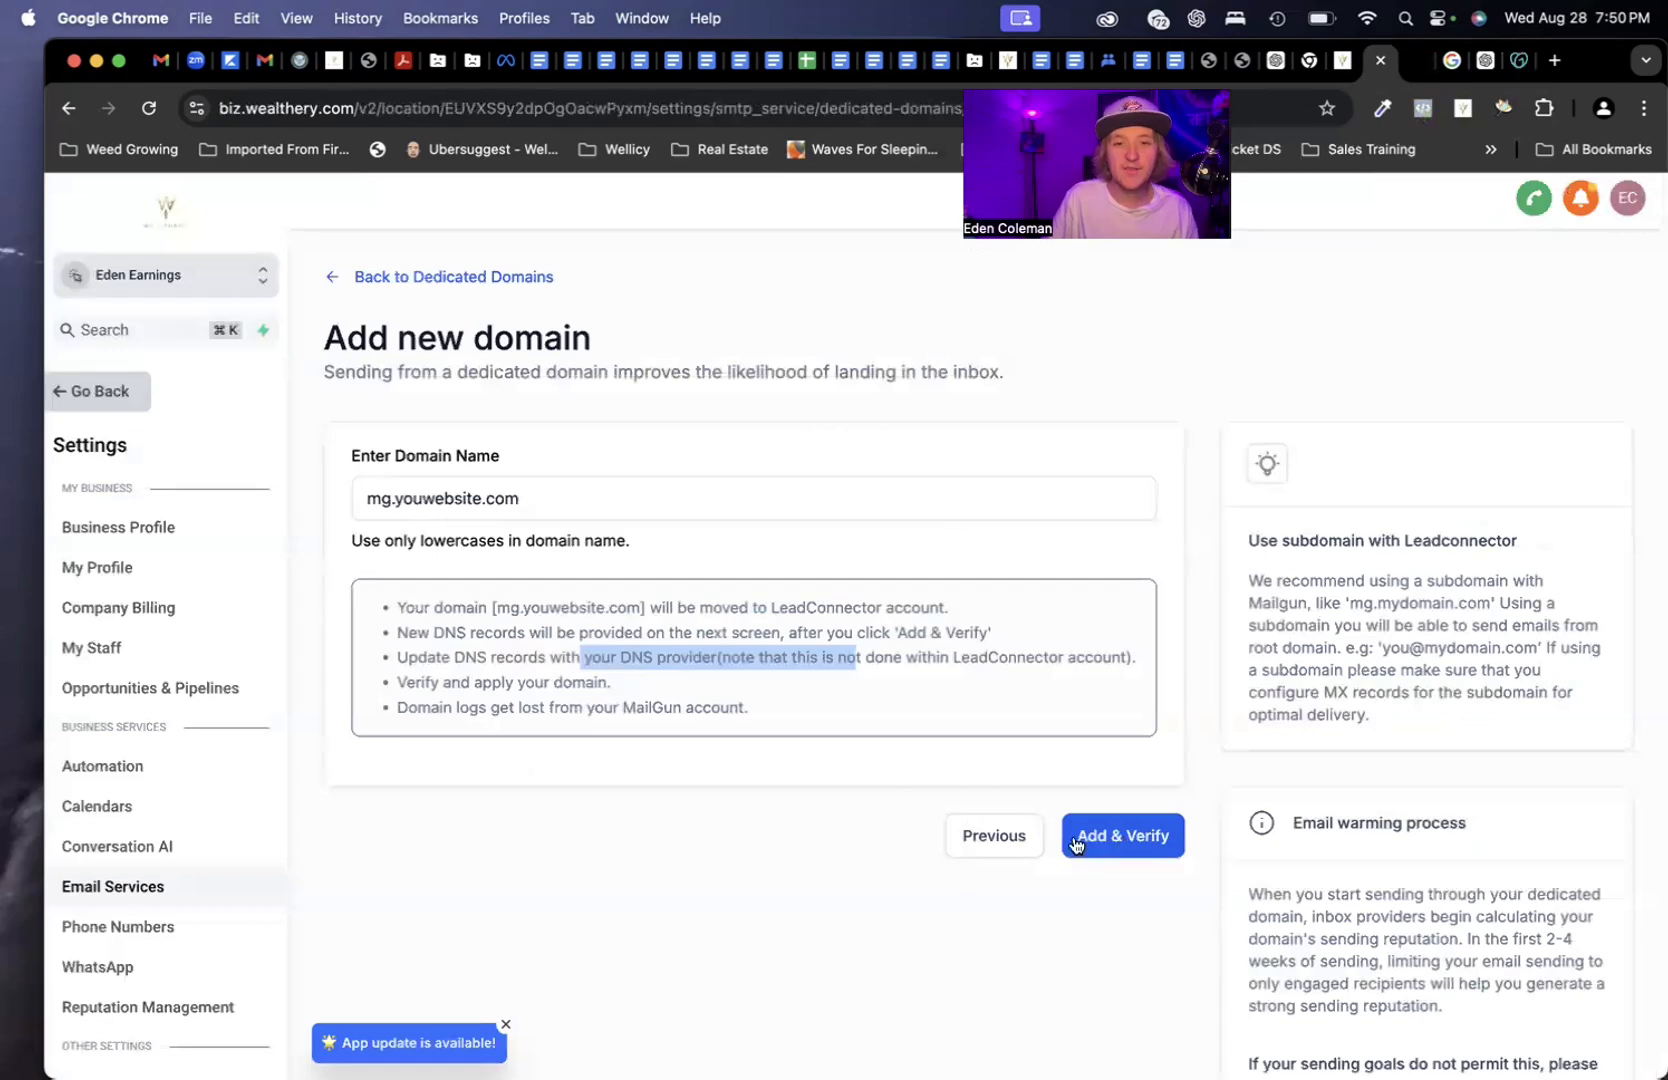
Review the DNS-update note, go back to the dedicated domain list, then return to GoDaddy's records
{"action": "left_click", "coordinate": [573, 650]}
{"action": "left_click", "coordinate": [772, 638]}
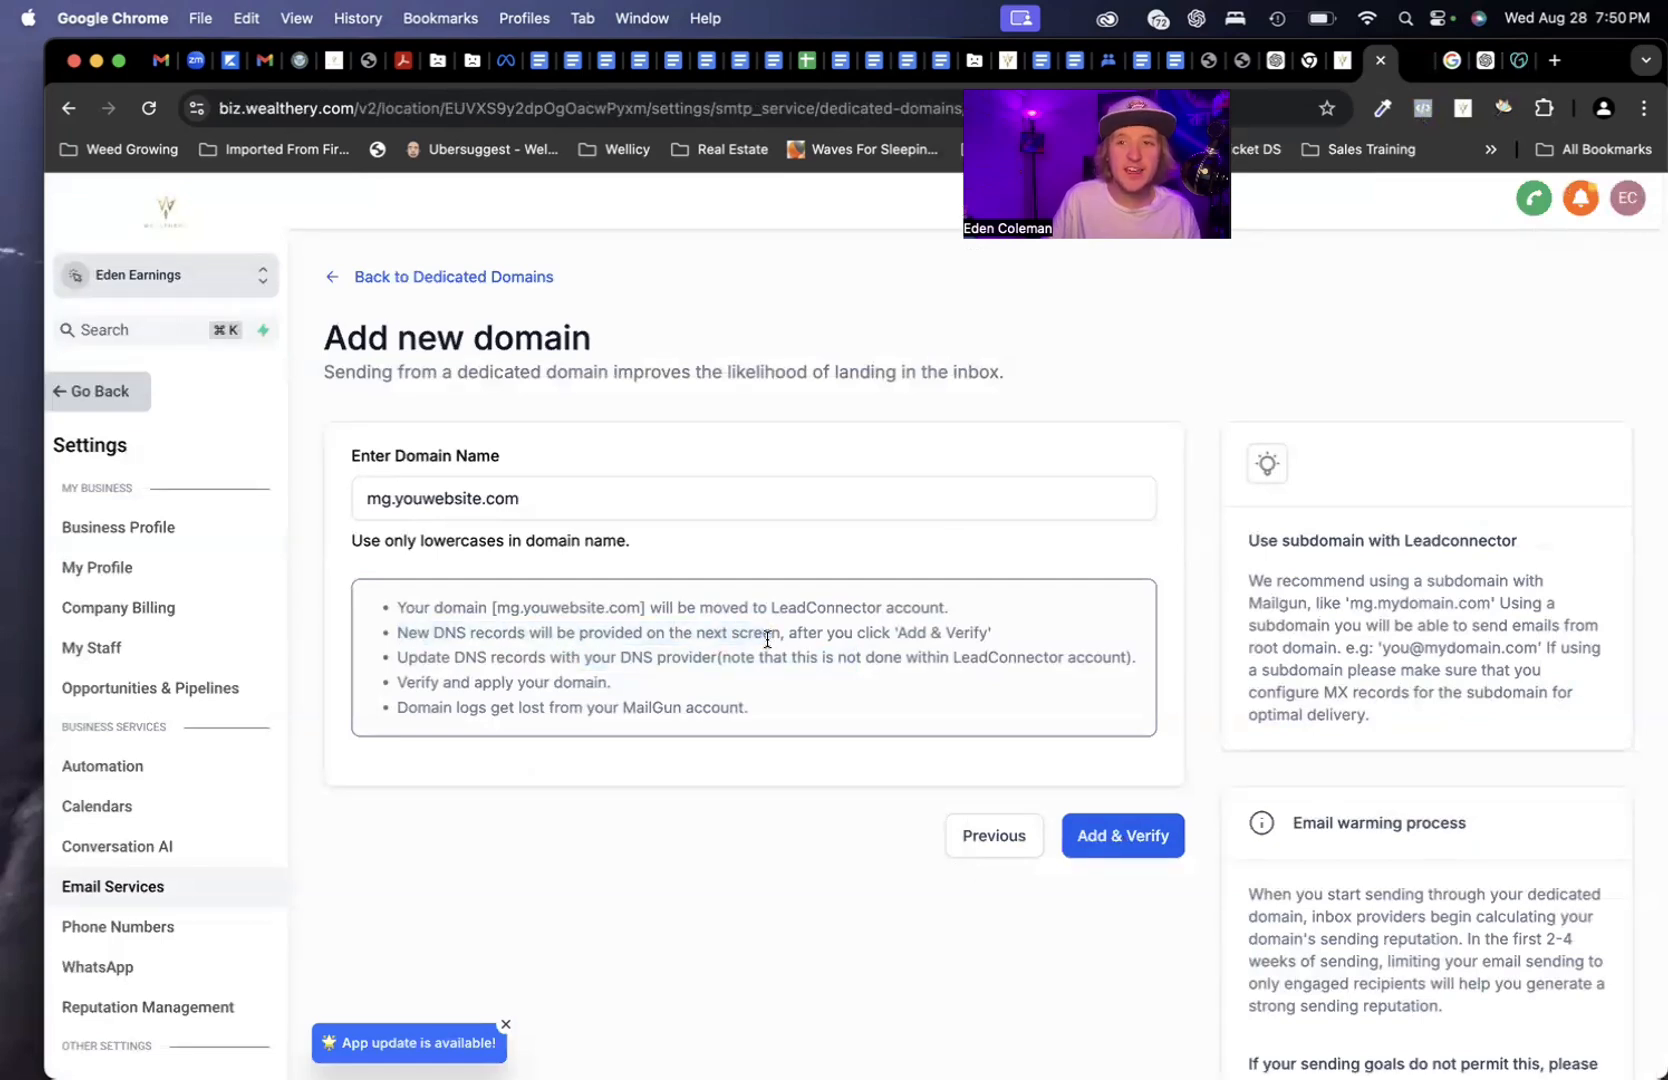
{"action": "left_click_drag", "start_coordinate": [437, 656], "coordinate": [741, 656]}
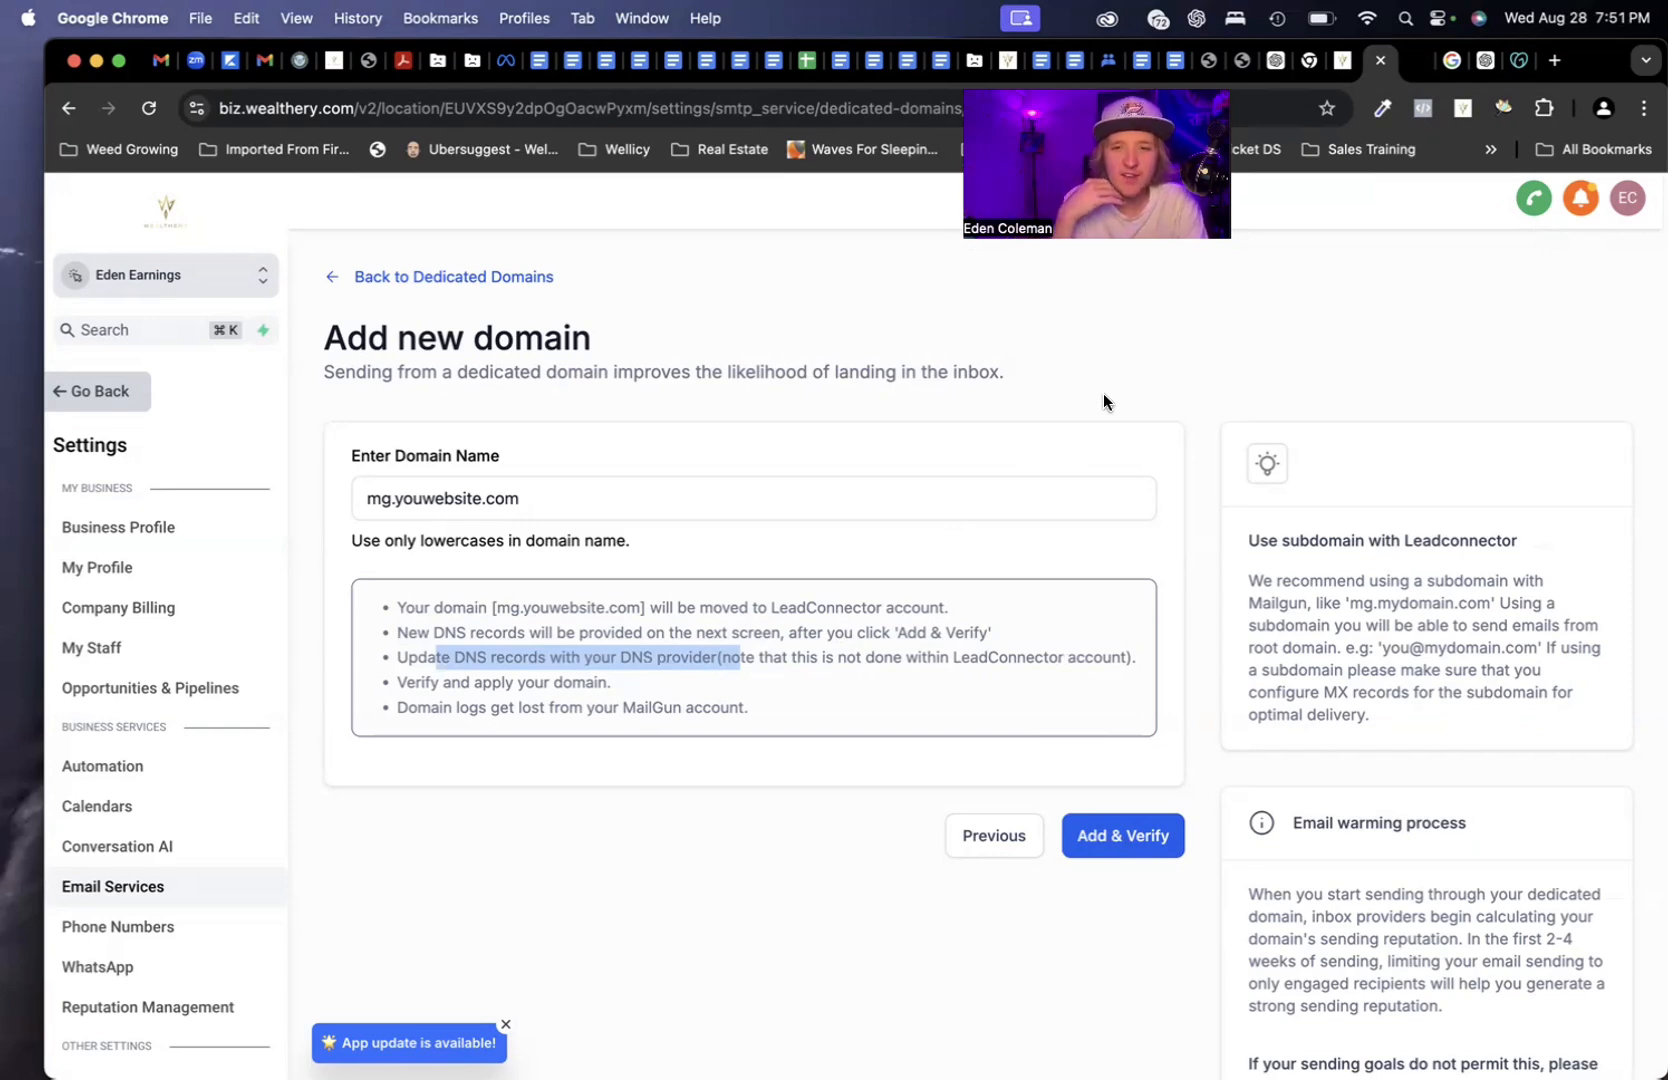
{"action": "left_click", "coordinate": [1020, 836]}
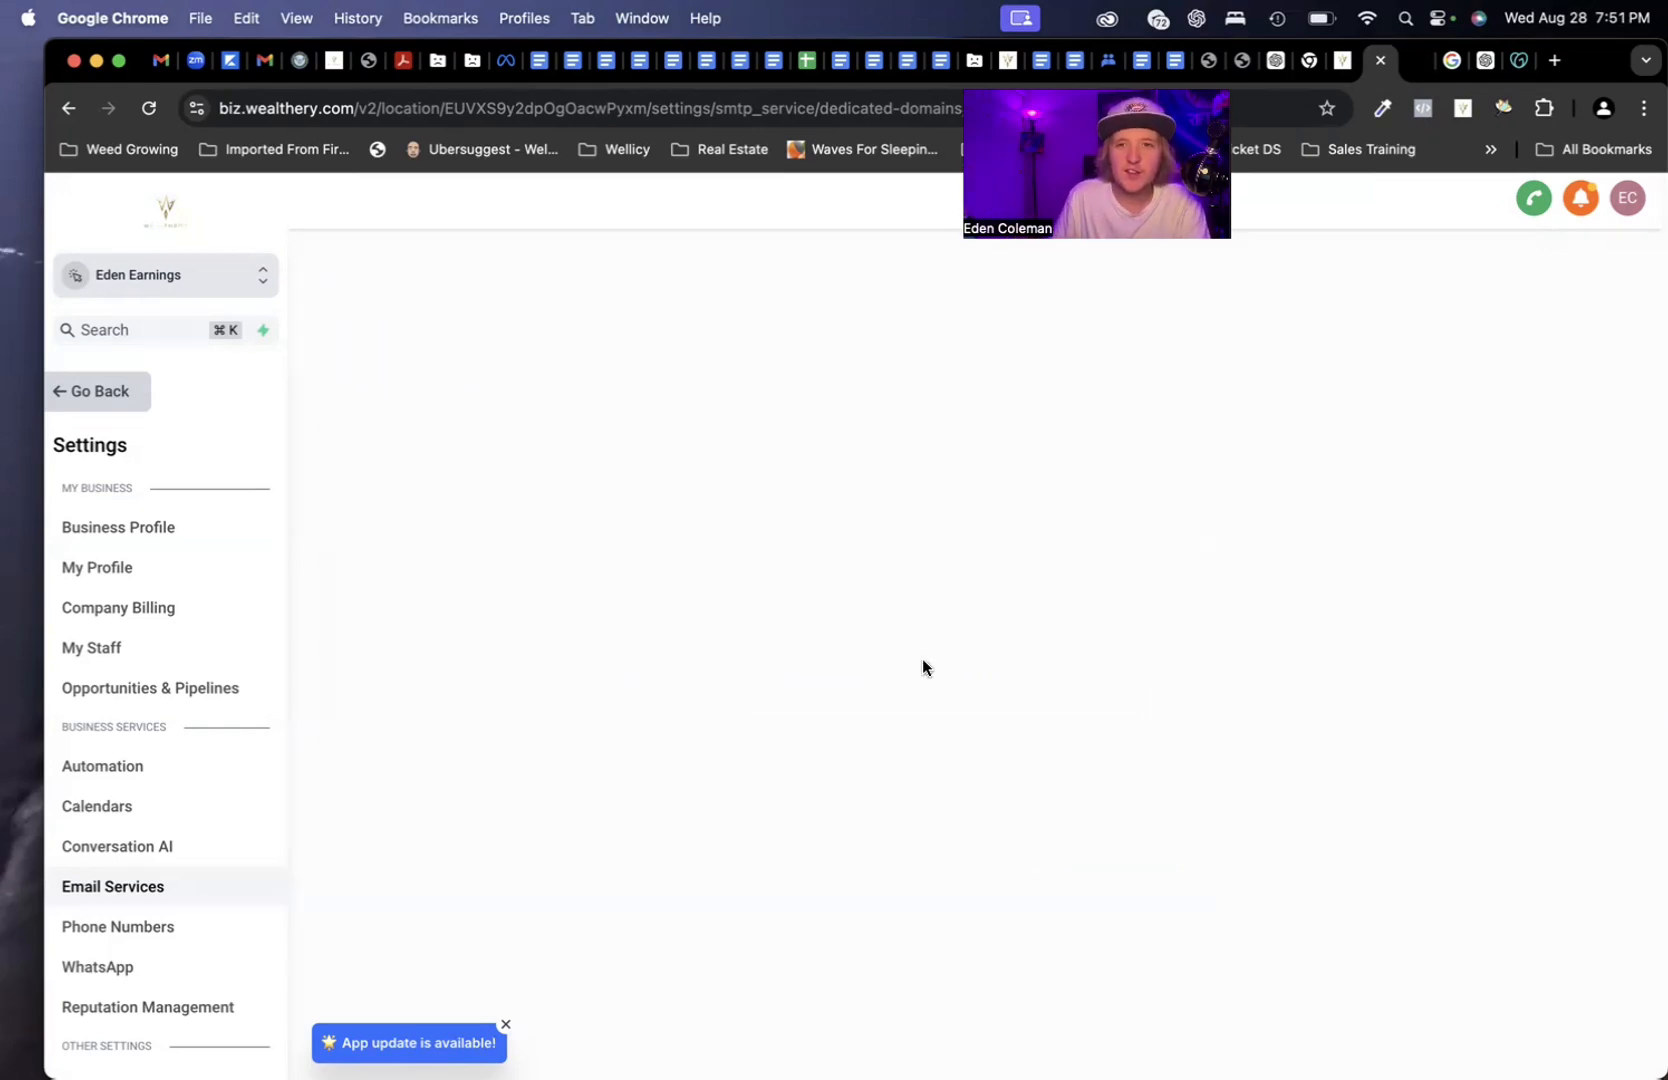
{"action": "left_click", "coordinate": [1519, 62]}
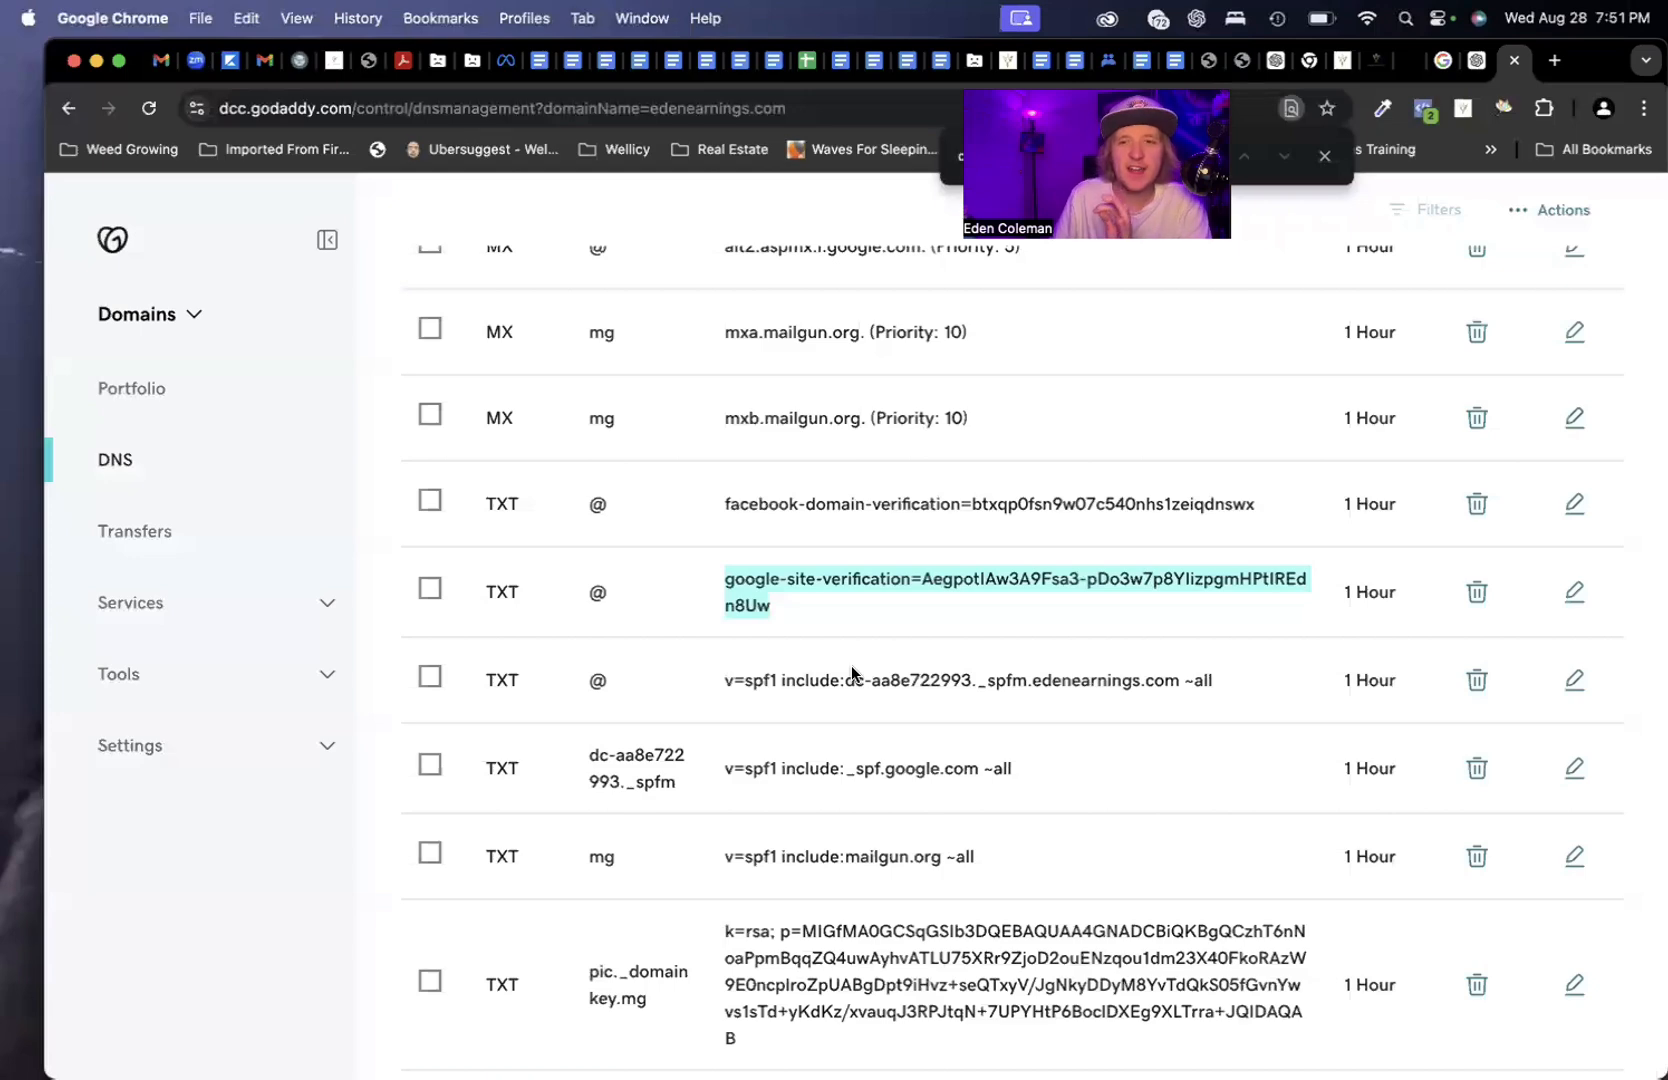
{"action": "scroll", "coordinate": [895, 599], "scroll_direction": "up", "scroll_amount": 10}
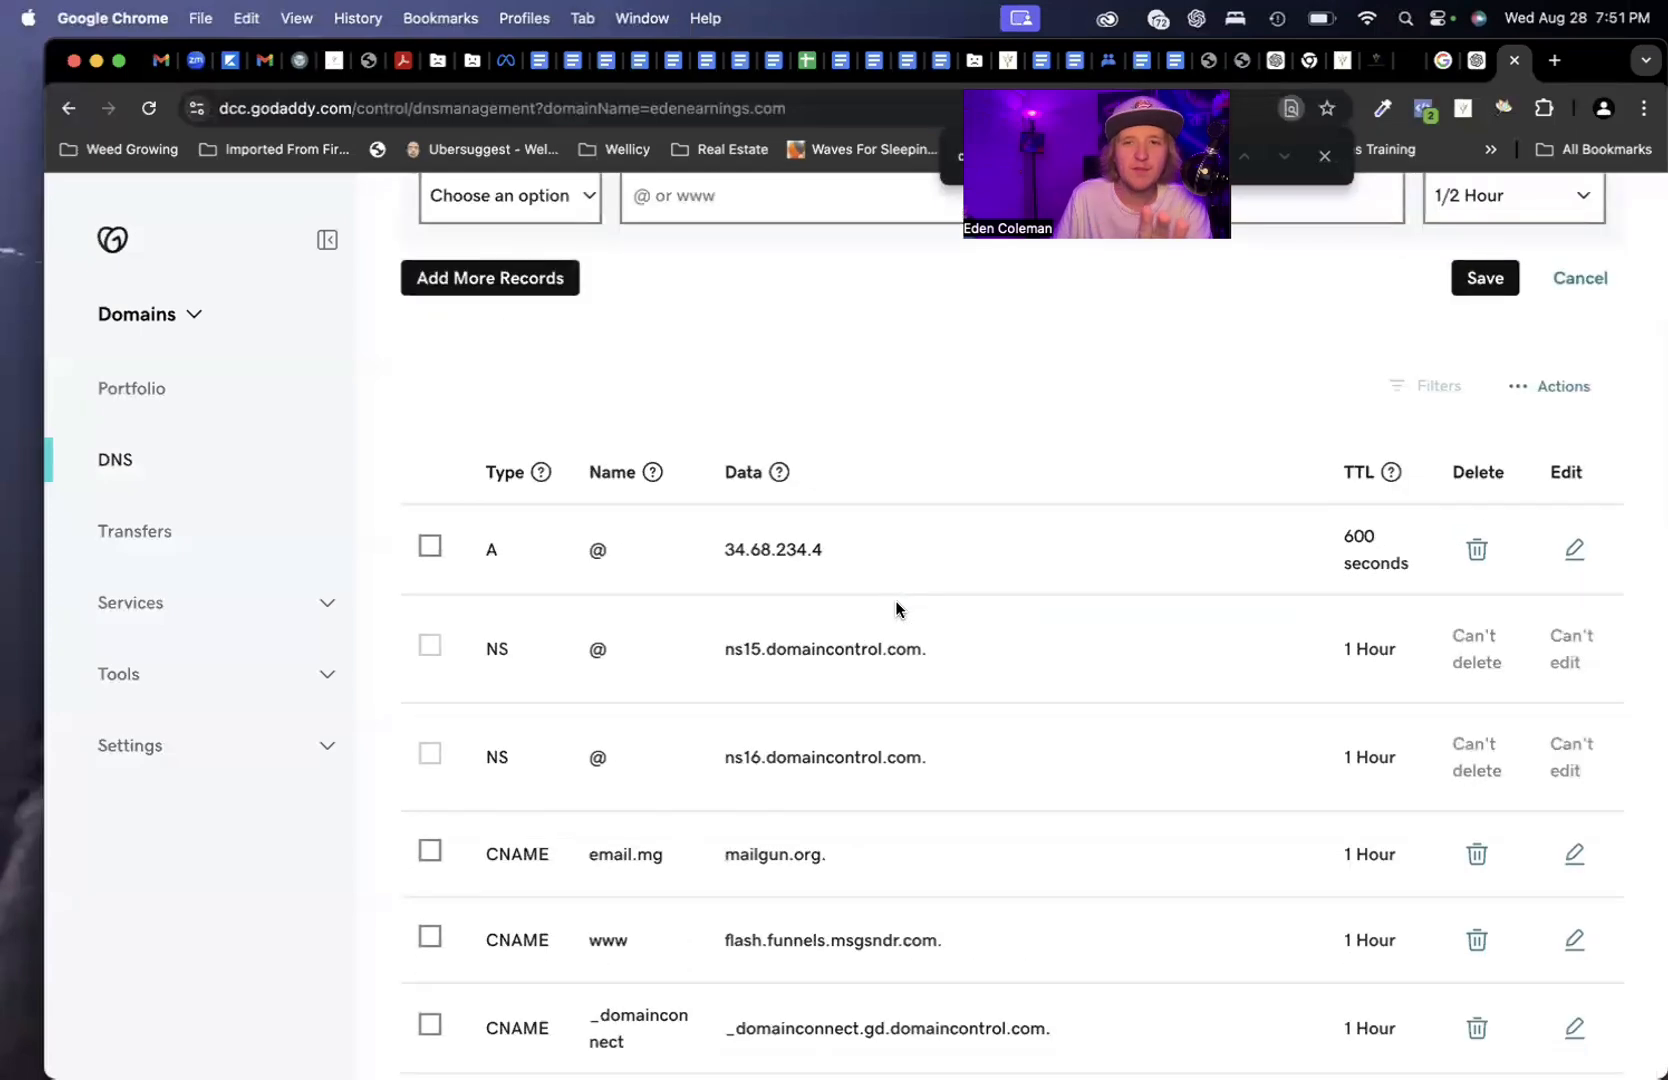
{"action": "scroll", "coordinate": [896, 602], "scroll_direction": "up", "scroll_amount": 3}
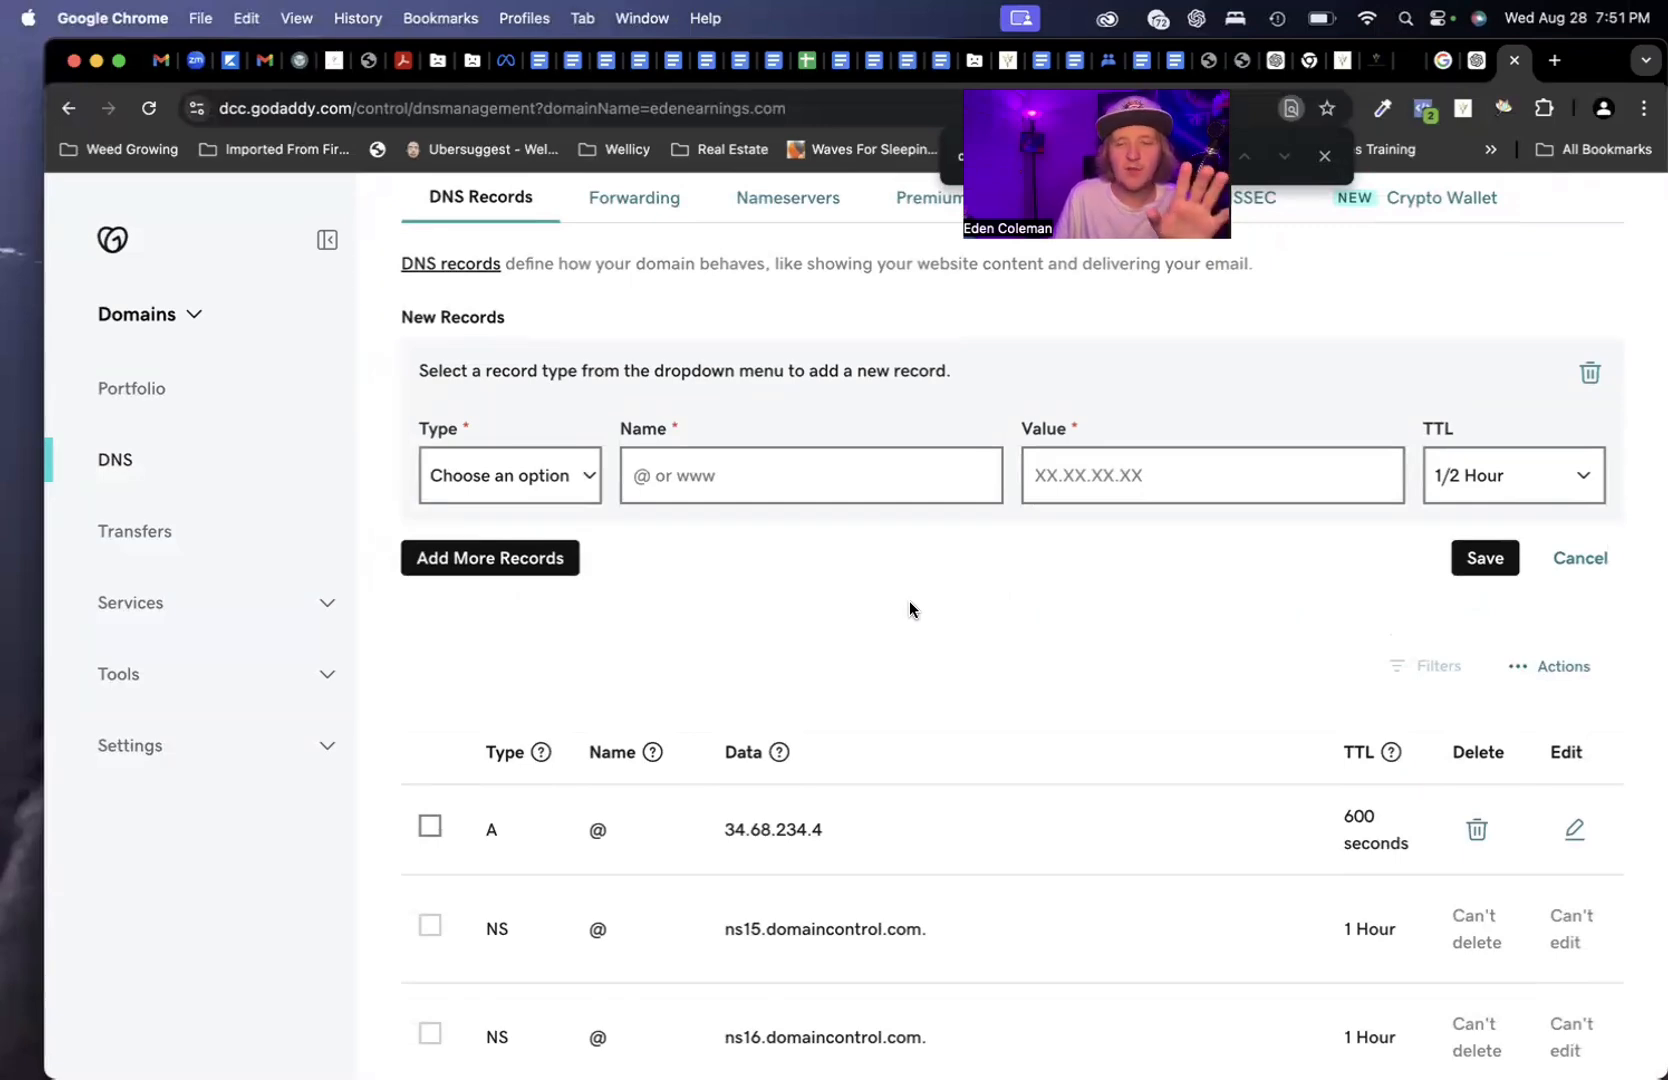
Search Google for 'dmarc setup ghl' and open the HighLevel Email Authentication - DMARC article
{"action": "left_click", "coordinate": [1554, 61]}
{"action": "type", "text": "dm"}
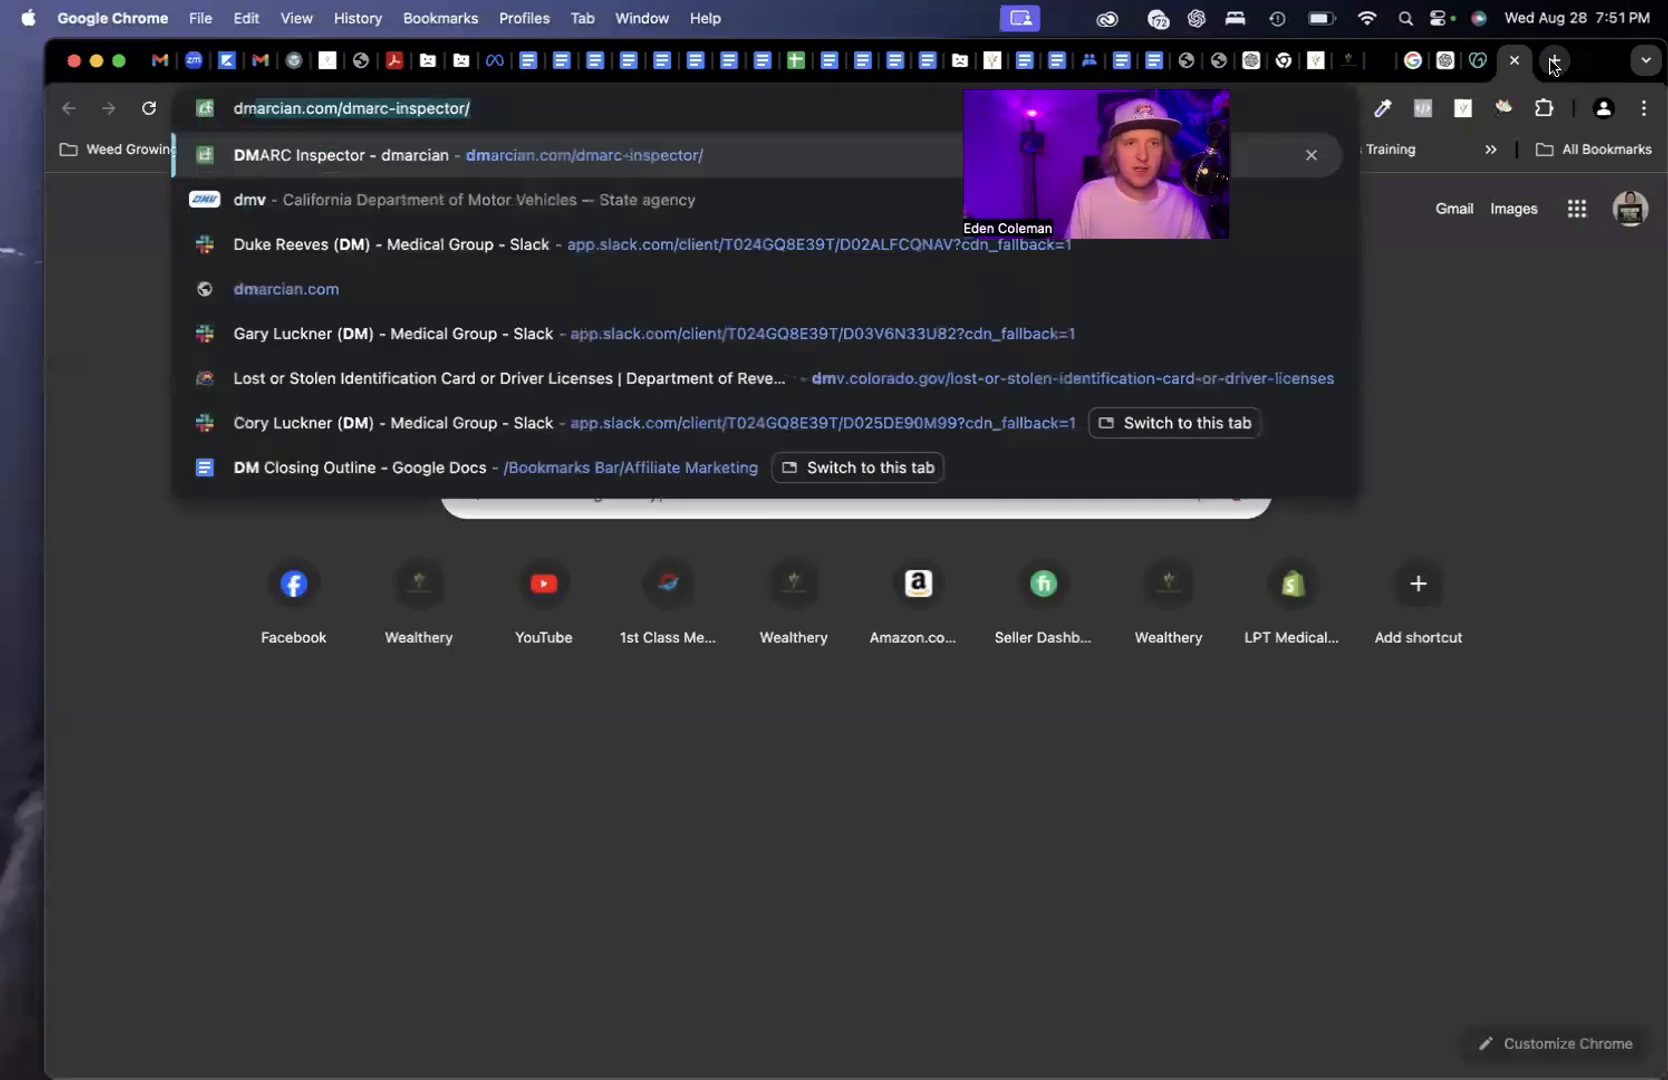
{"action": "type", "text": "ar"}
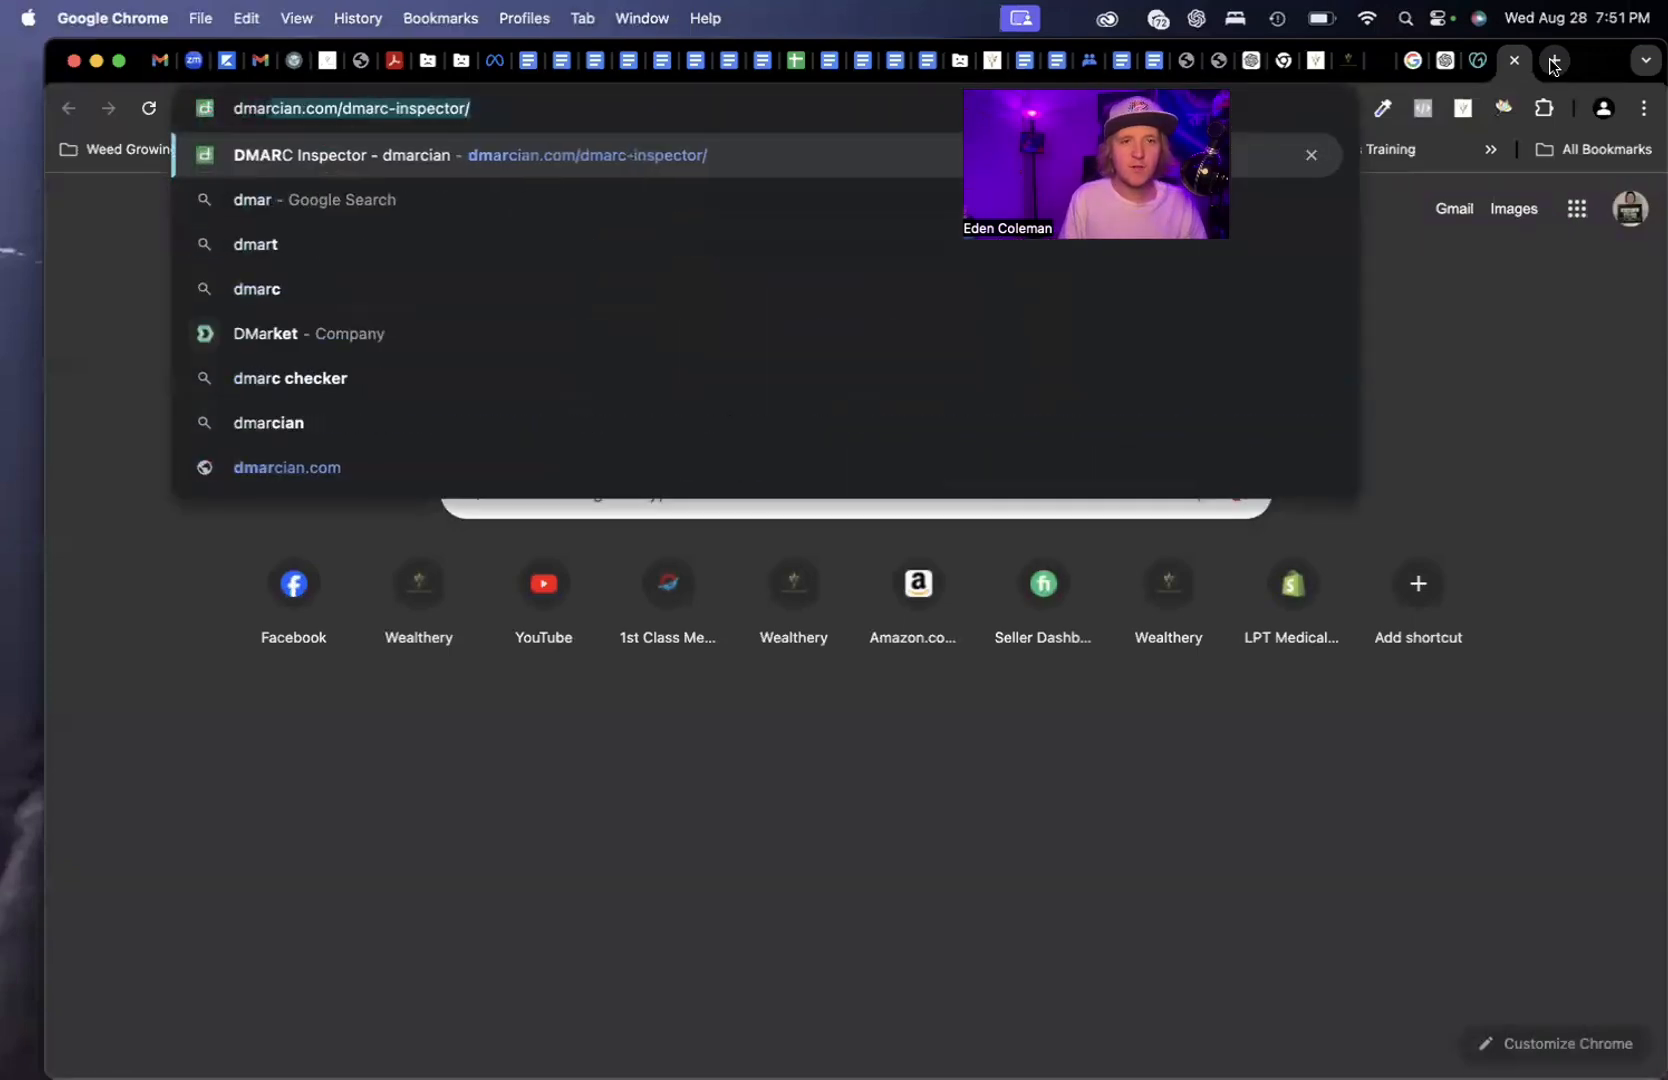
{"action": "type", "text": "c setup ghl"}
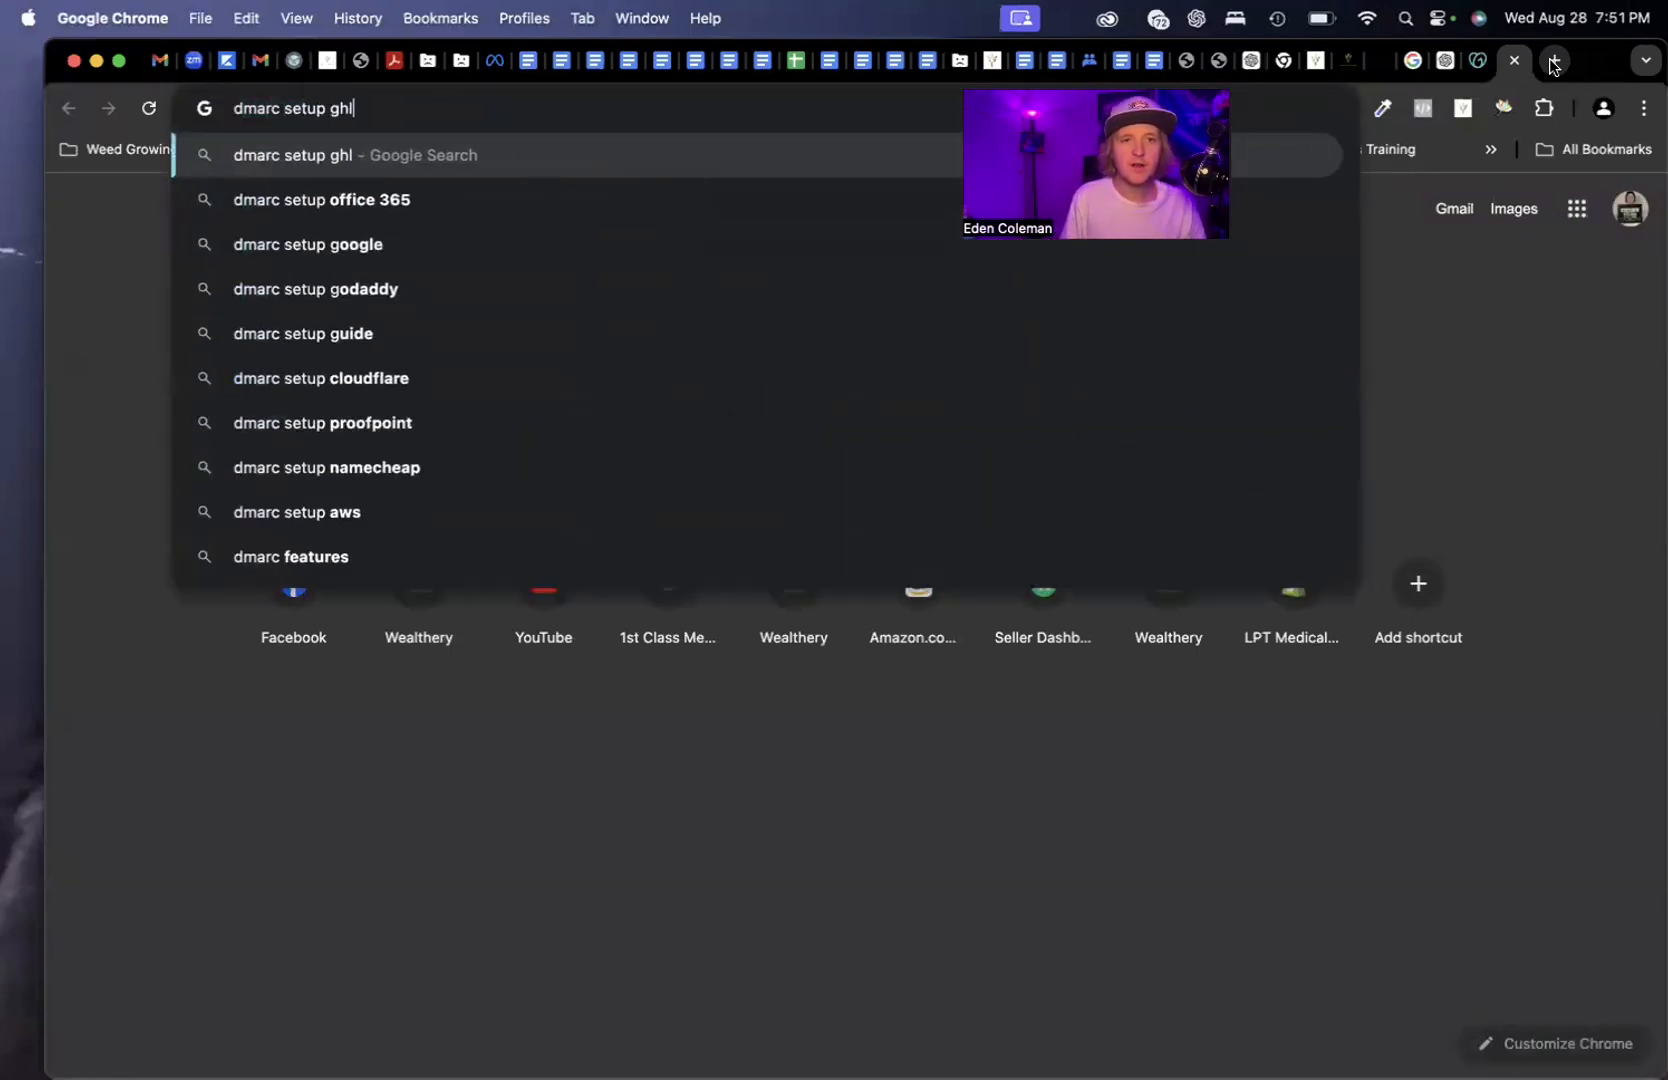
{"action": "key", "text": "Return"}
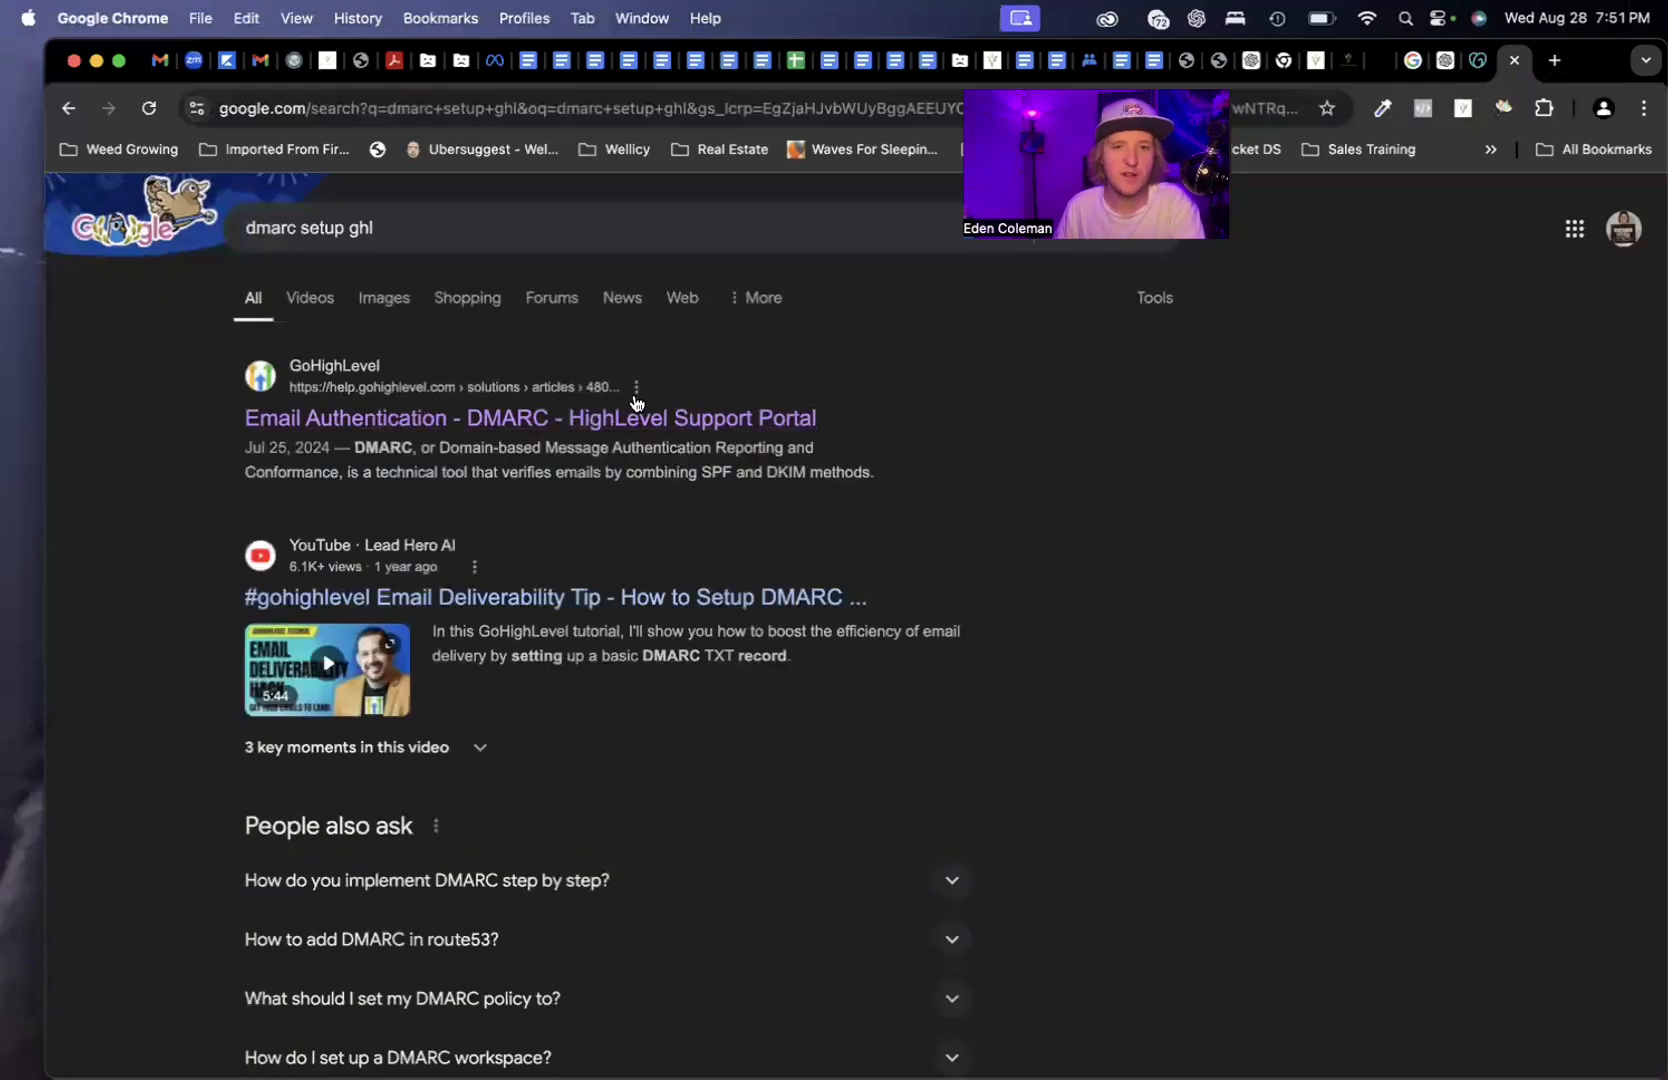
{"action": "left_click", "coordinate": [635, 410]}
Scroll through the article to the basic example record v=DMARC1; p=none;
{"action": "scroll", "coordinate": [788, 747], "scroll_direction": "down", "scroll_amount": 12}
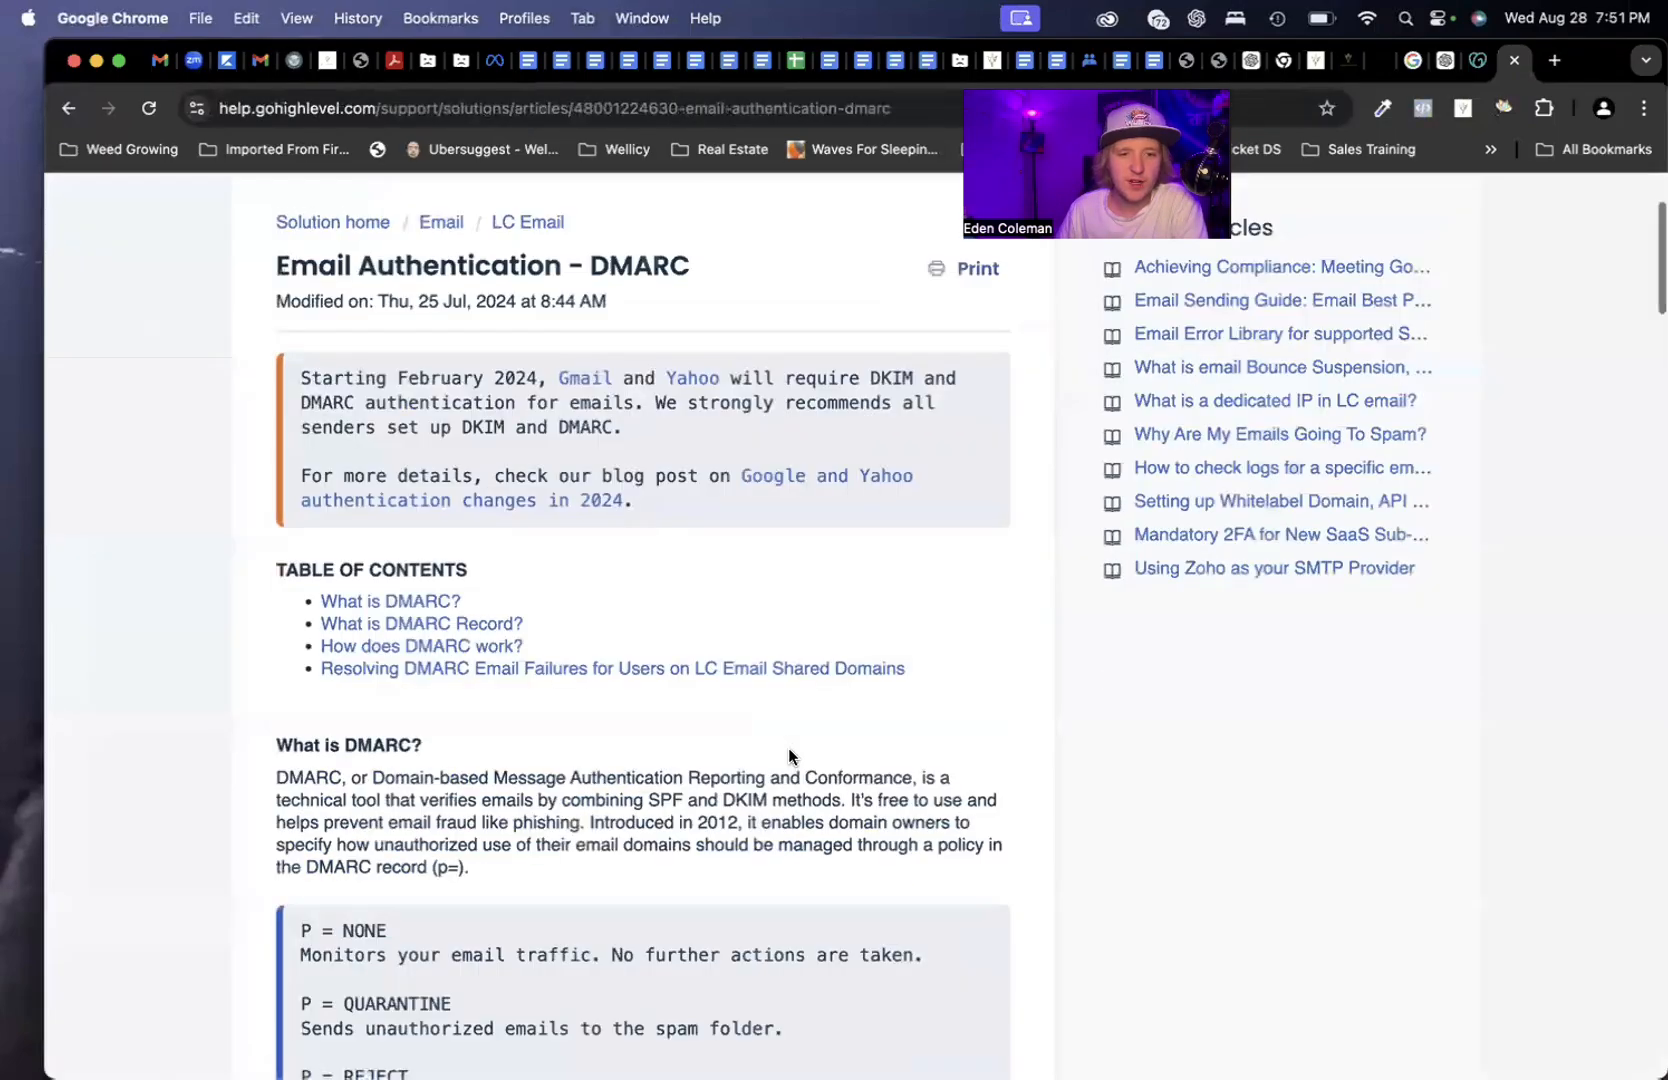
{"action": "scroll", "coordinate": [832, 777], "scroll_direction": "down", "scroll_amount": 15}
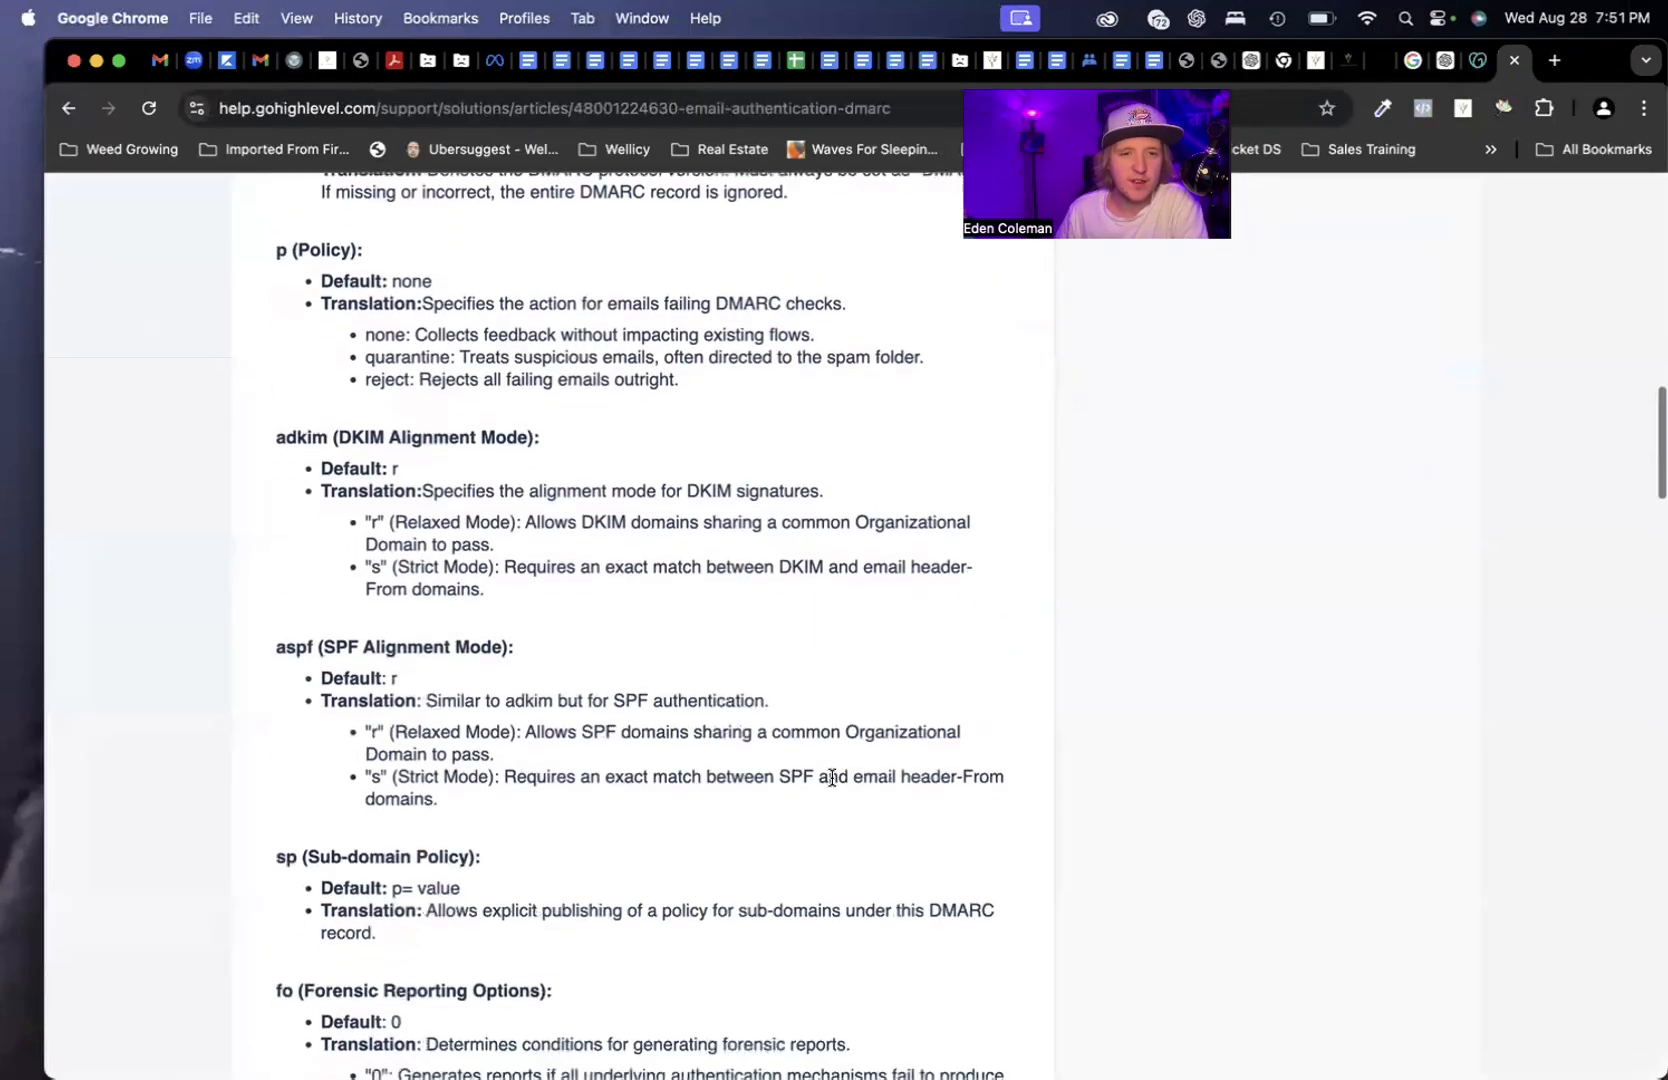
{"action": "scroll", "coordinate": [831, 777], "scroll_direction": "down", "scroll_amount": 10}
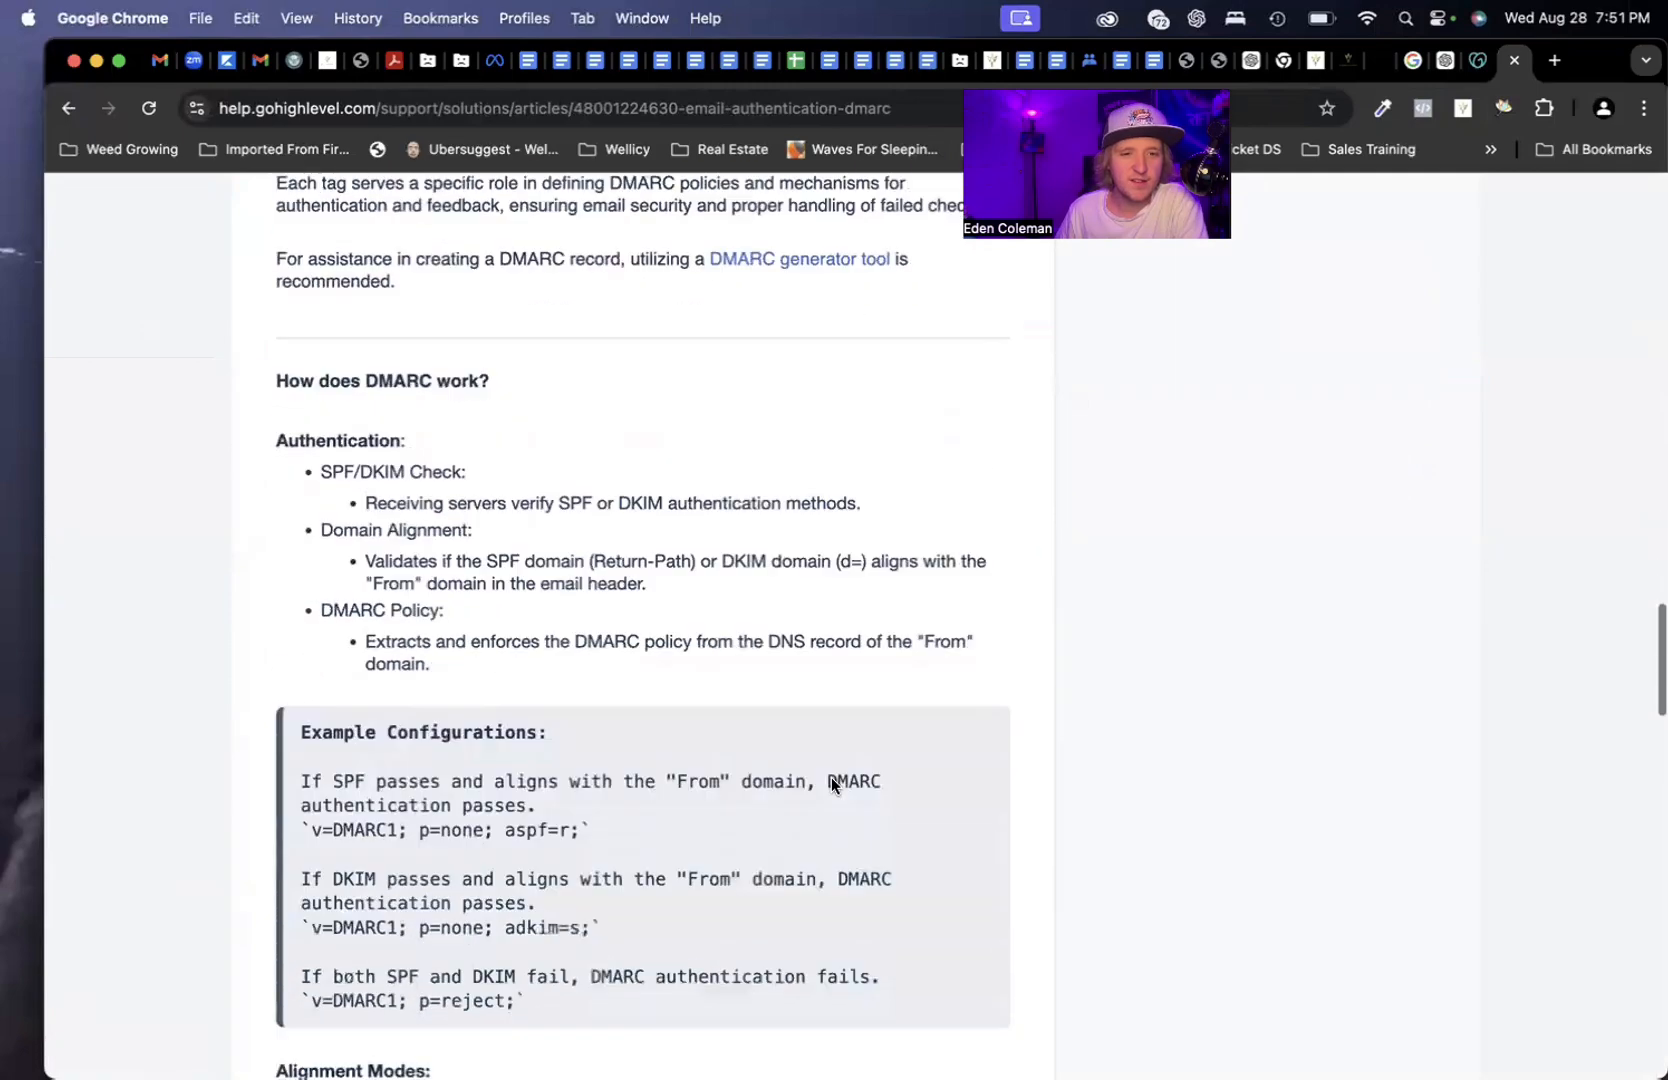
{"action": "scroll", "coordinate": [710, 703], "scroll_direction": "down", "scroll_amount": 18}
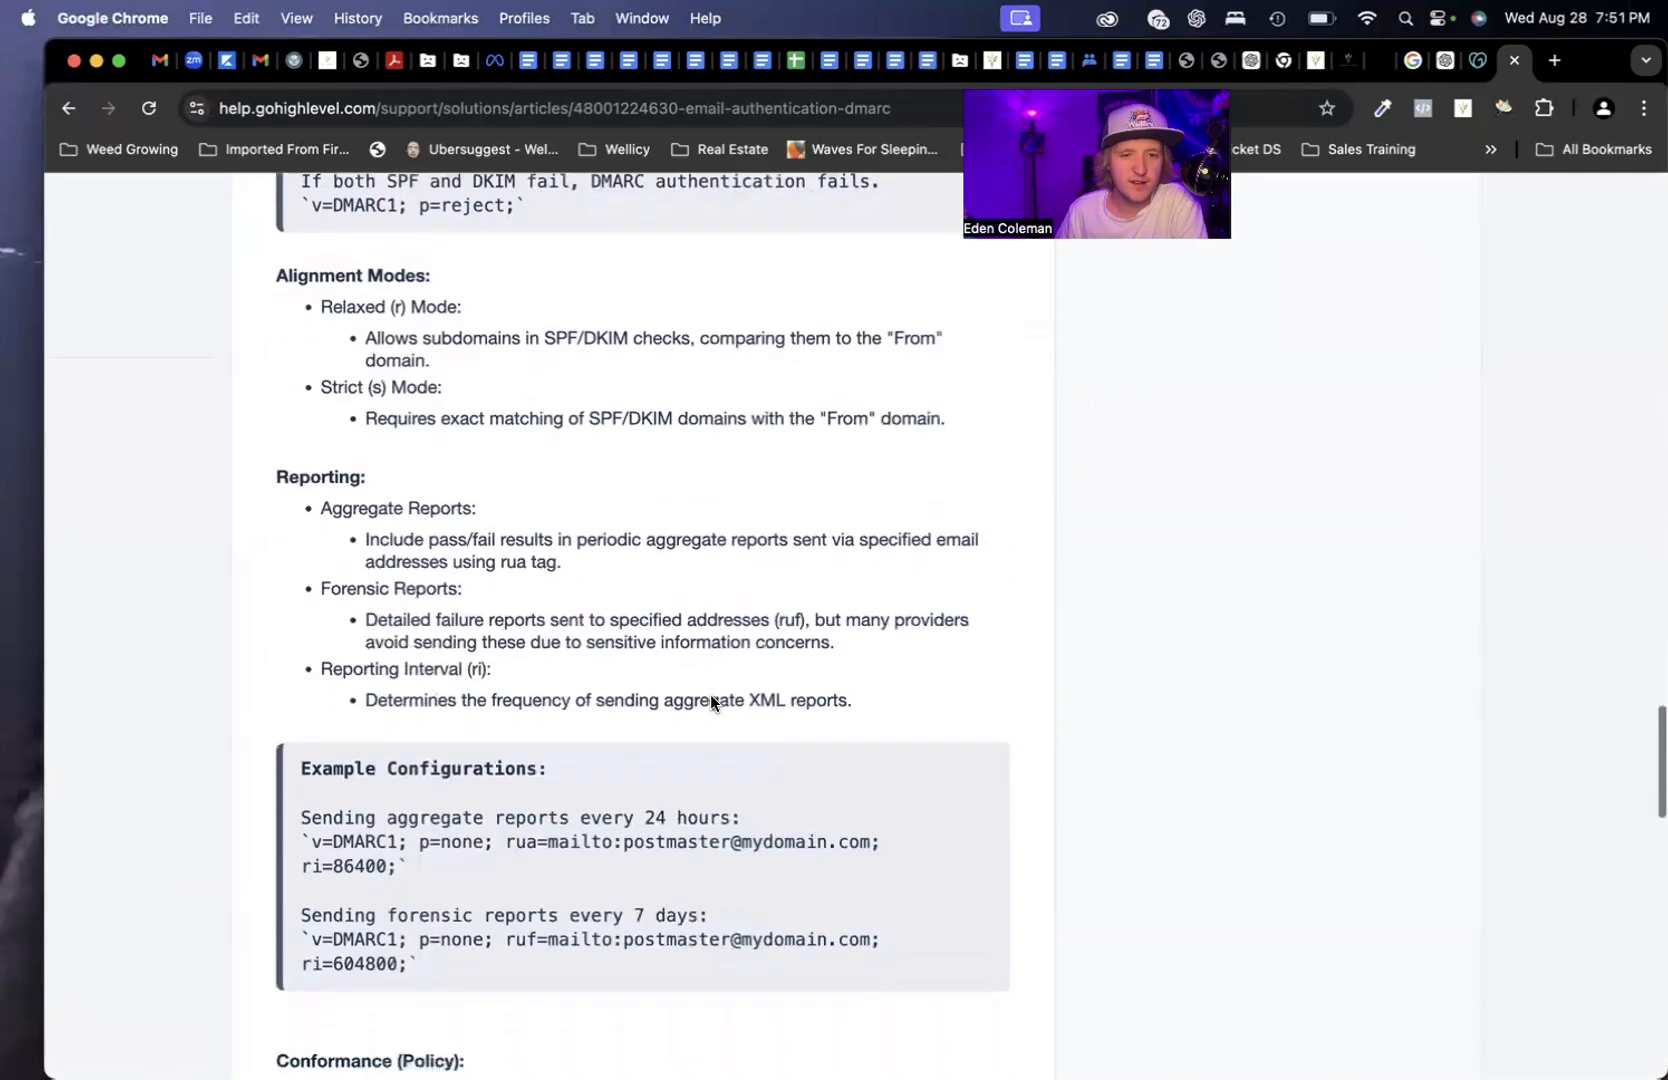
{"action": "scroll", "coordinate": [710, 697], "scroll_direction": "down", "scroll_amount": 14}
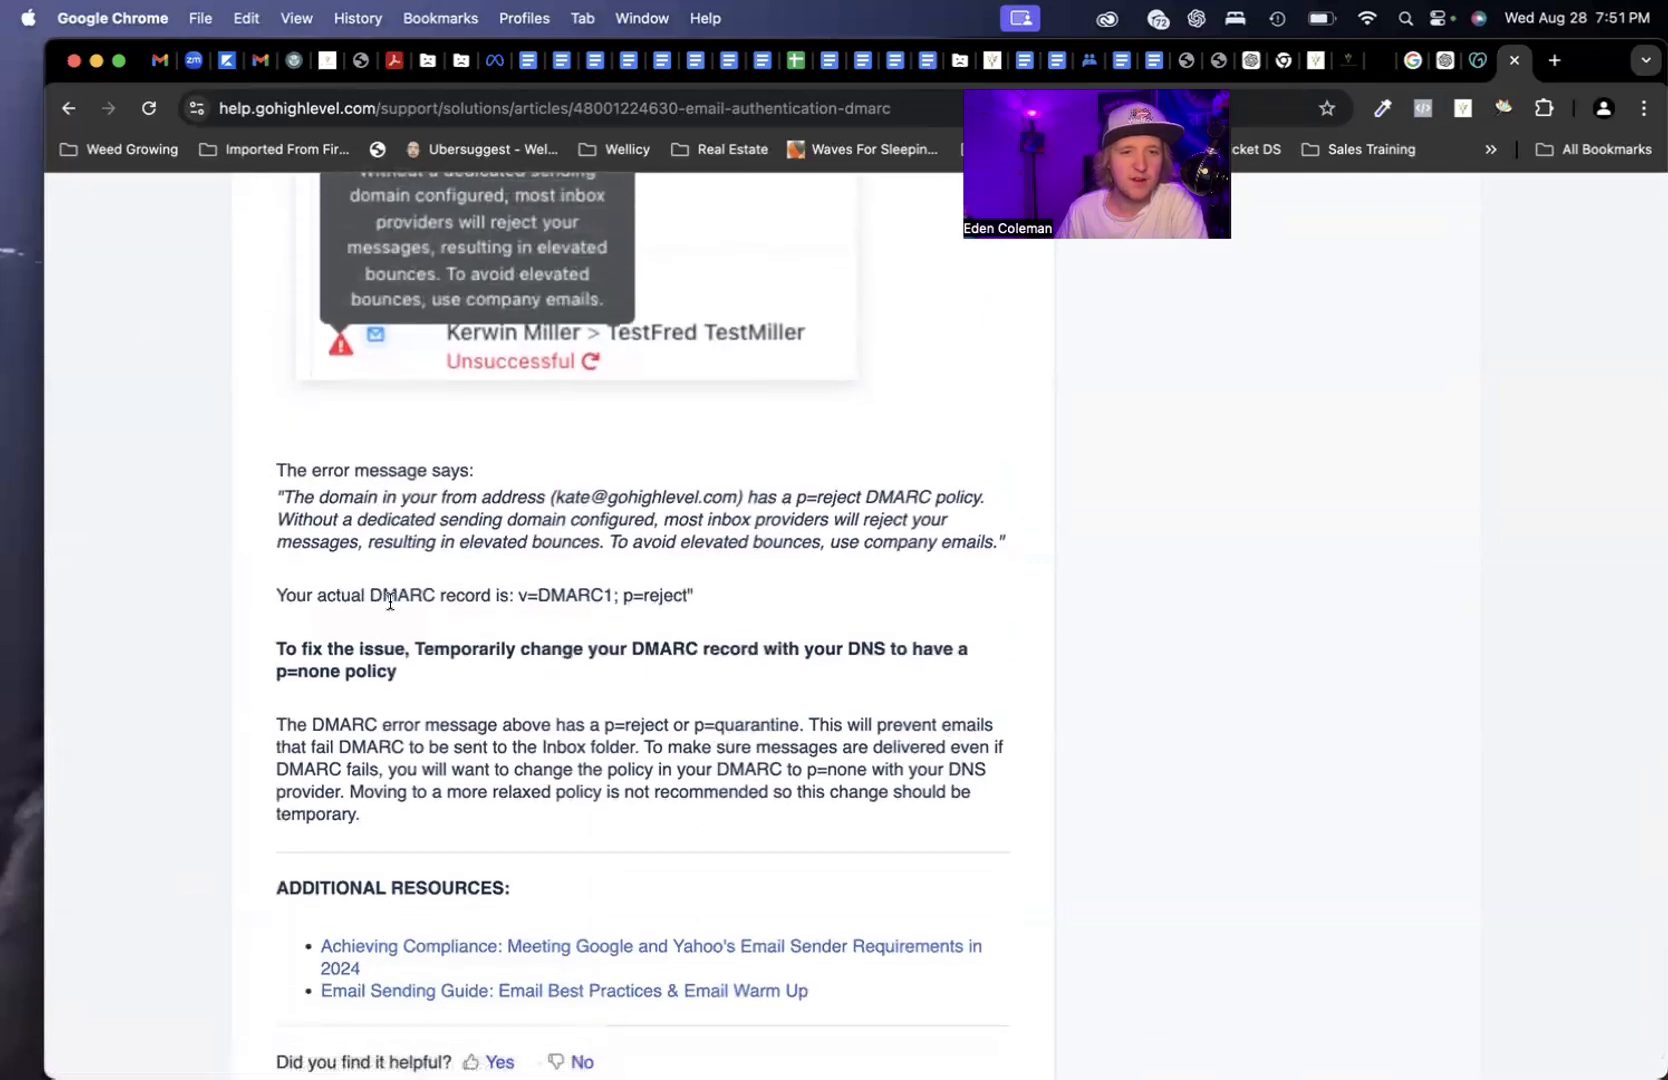
{"action": "left_click_drag", "start_coordinate": [493, 590], "coordinate": [758, 590]}
{"action": "left_click", "coordinate": [806, 601]}
{"action": "scroll", "coordinate": [807, 602], "scroll_direction": "up", "scroll_amount": 13}
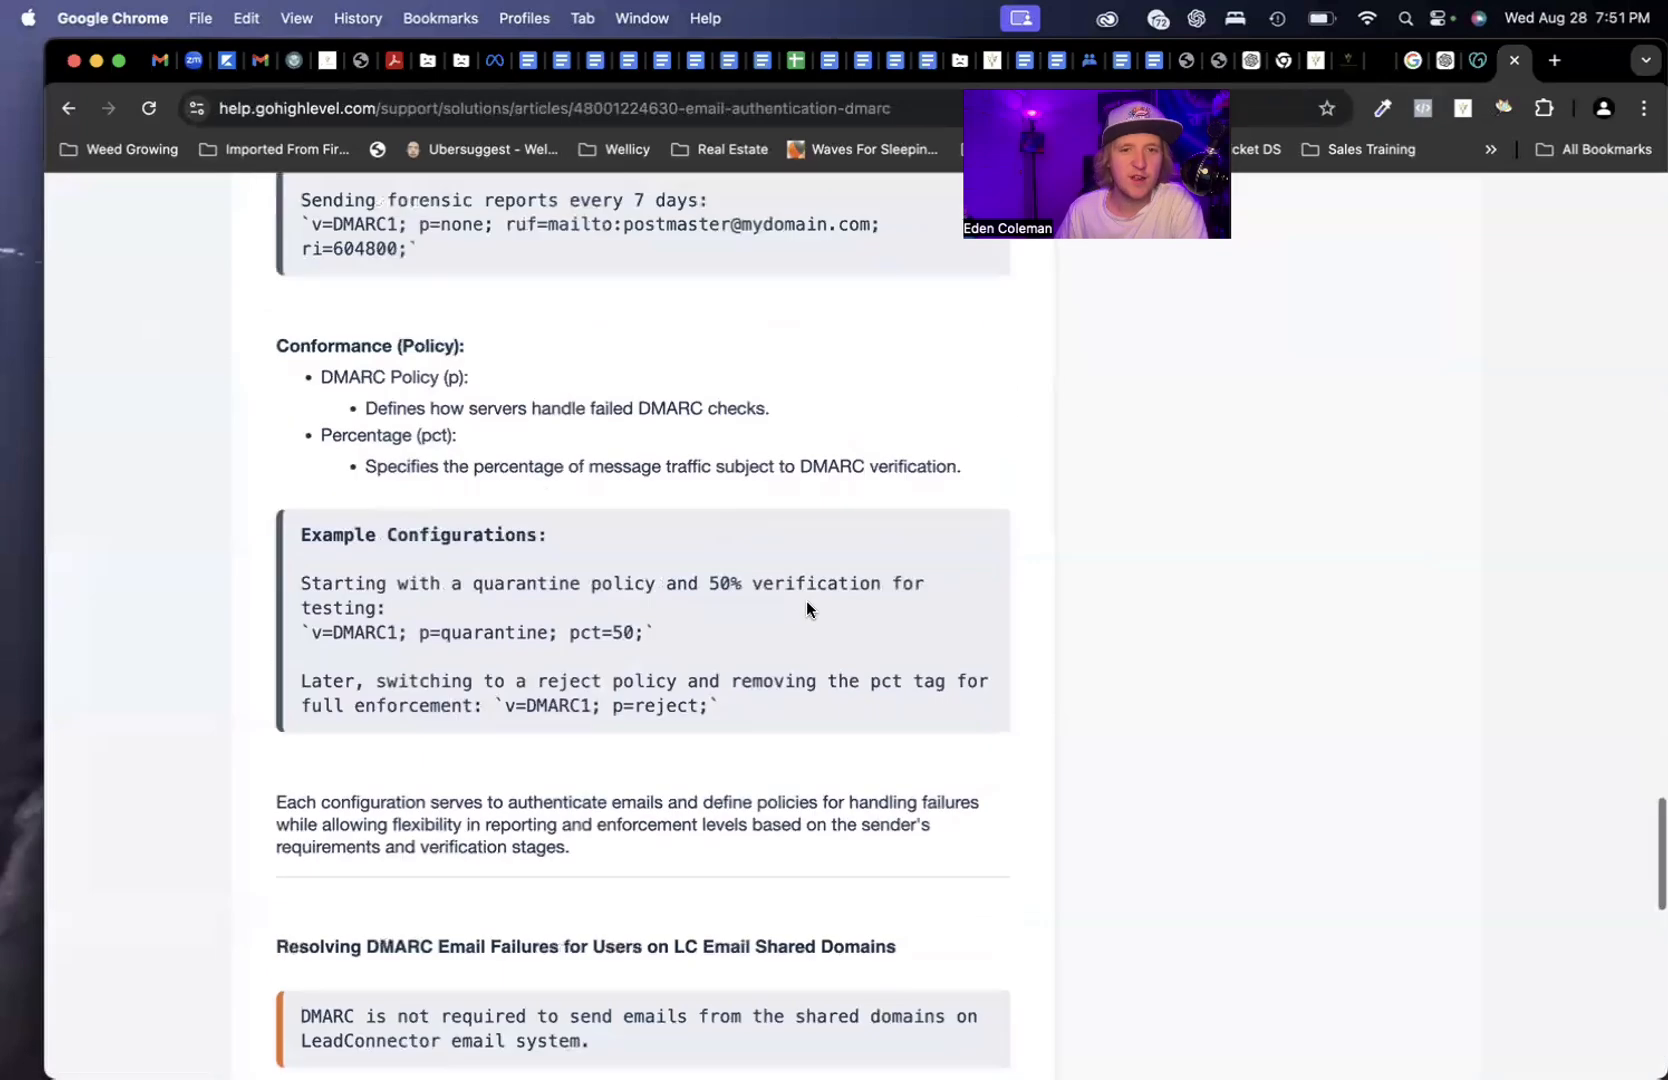
{"action": "scroll", "coordinate": [807, 600], "scroll_direction": "up", "scroll_amount": 15}
{"action": "scroll", "coordinate": [912, 811], "scroll_direction": "up", "scroll_amount": 5}
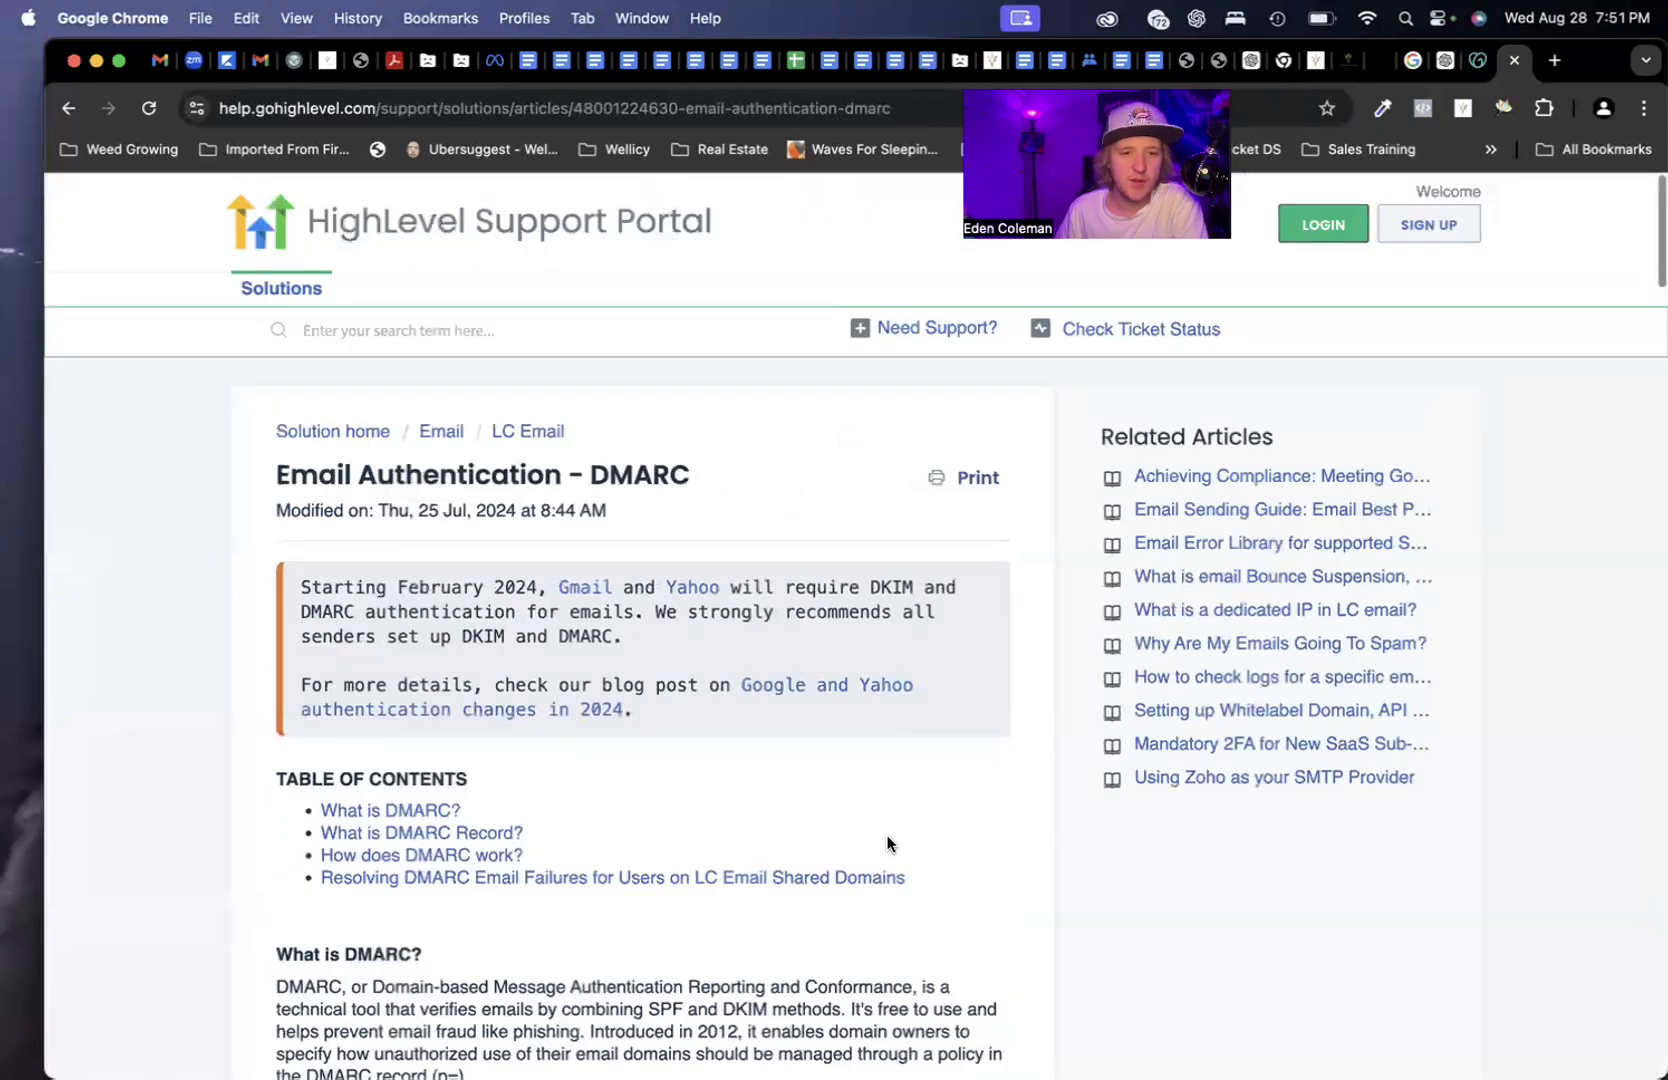
{"action": "scroll", "coordinate": [848, 760], "scroll_direction": "down", "scroll_amount": 2}
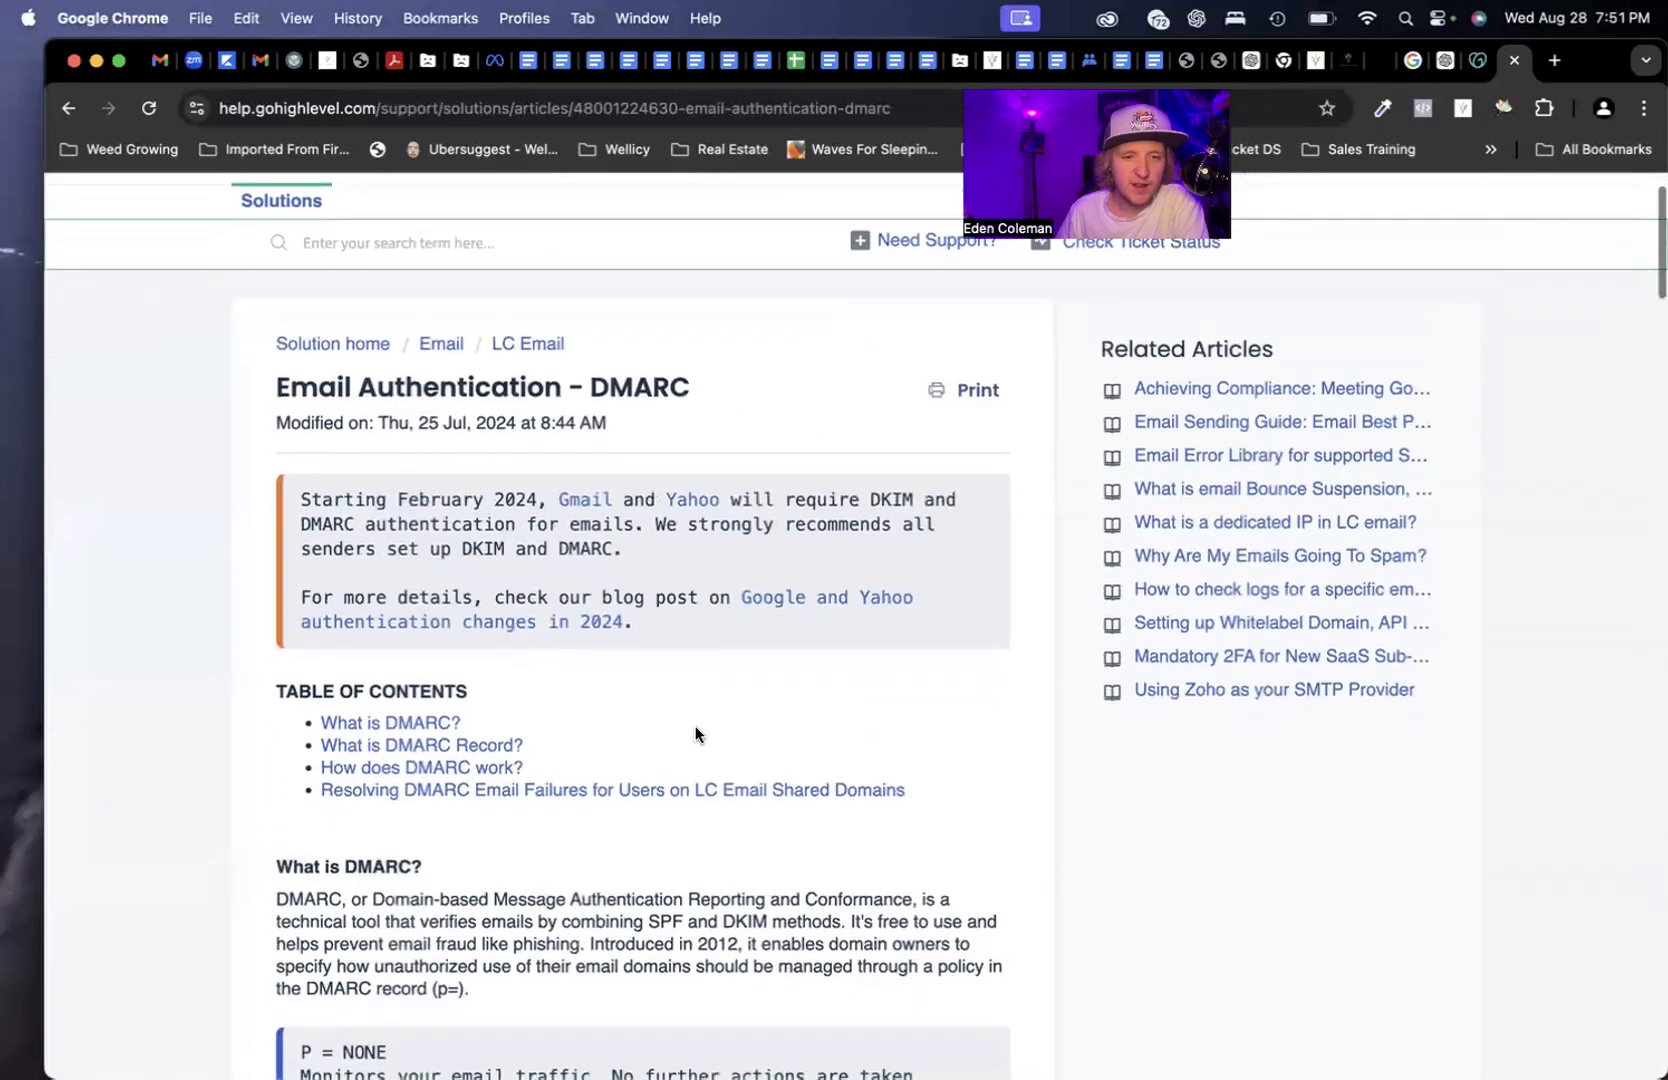
{"action": "scroll", "coordinate": [697, 735], "scroll_direction": "down", "scroll_amount": 2}
{"action": "scroll", "coordinate": [572, 884], "scroll_direction": "down", "scroll_amount": 7}
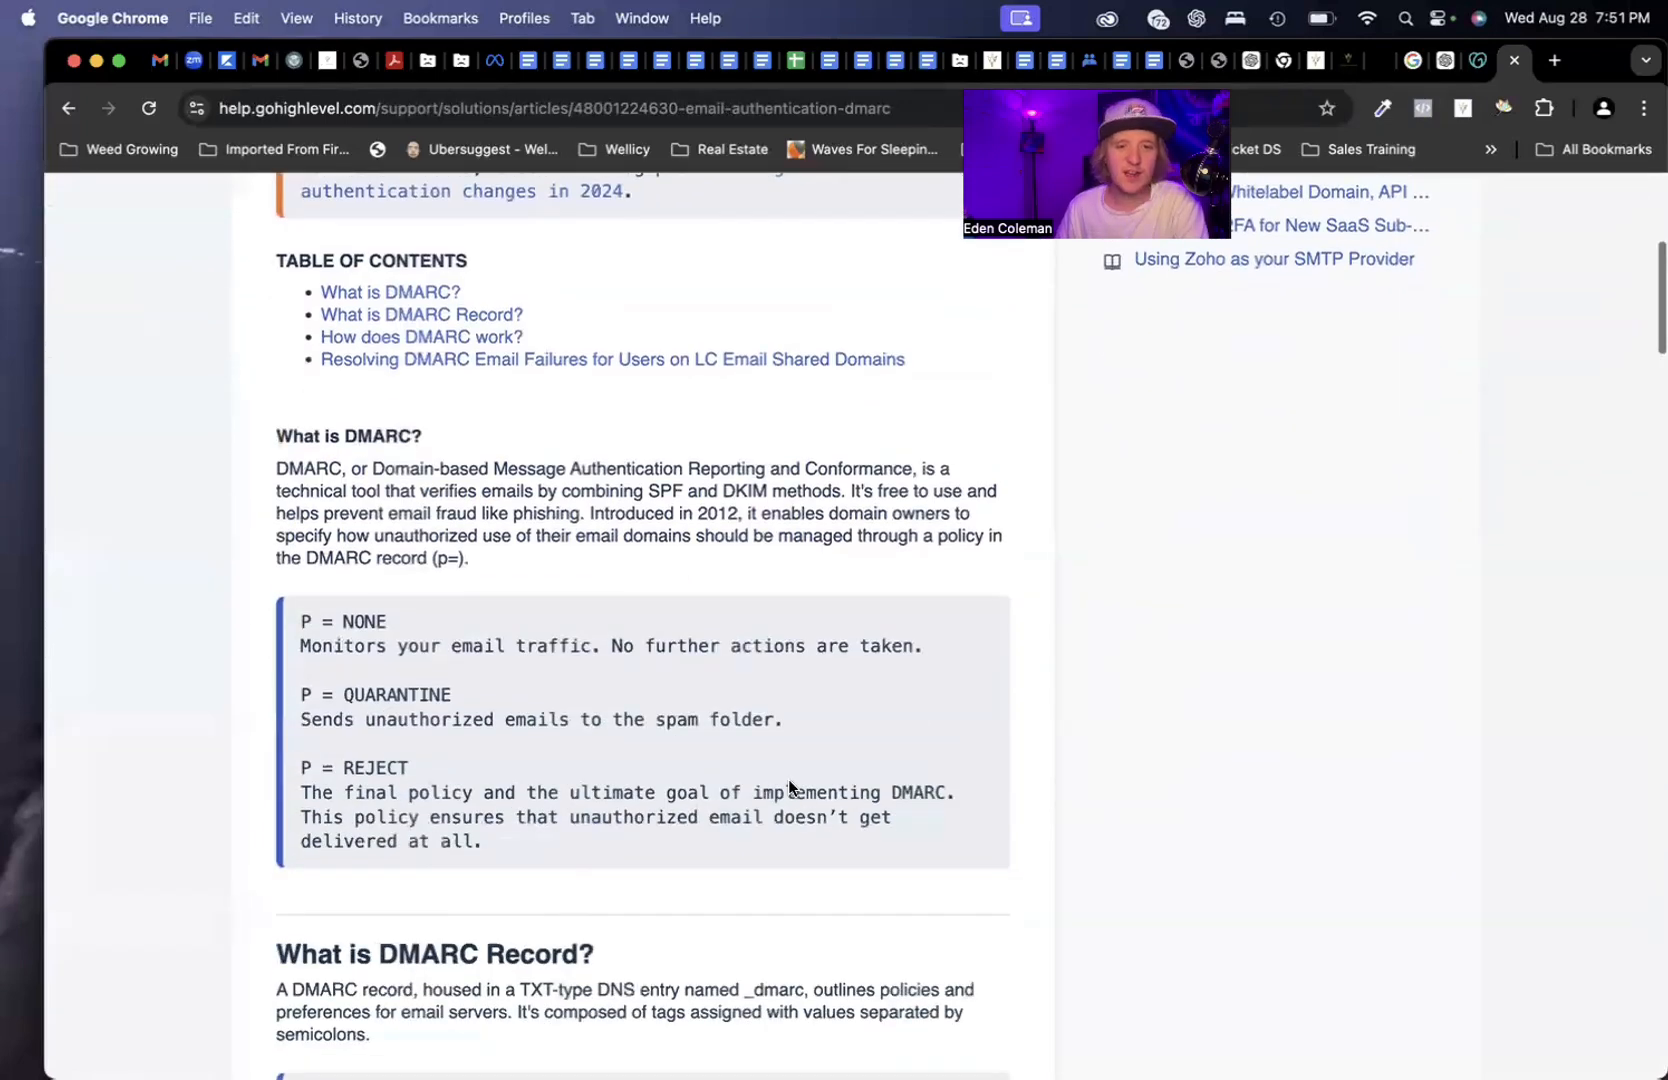
{"action": "scroll", "coordinate": [795, 785], "scroll_direction": "down", "scroll_amount": 1}
{"action": "scroll", "coordinate": [778, 740], "scroll_direction": "down", "scroll_amount": 5}
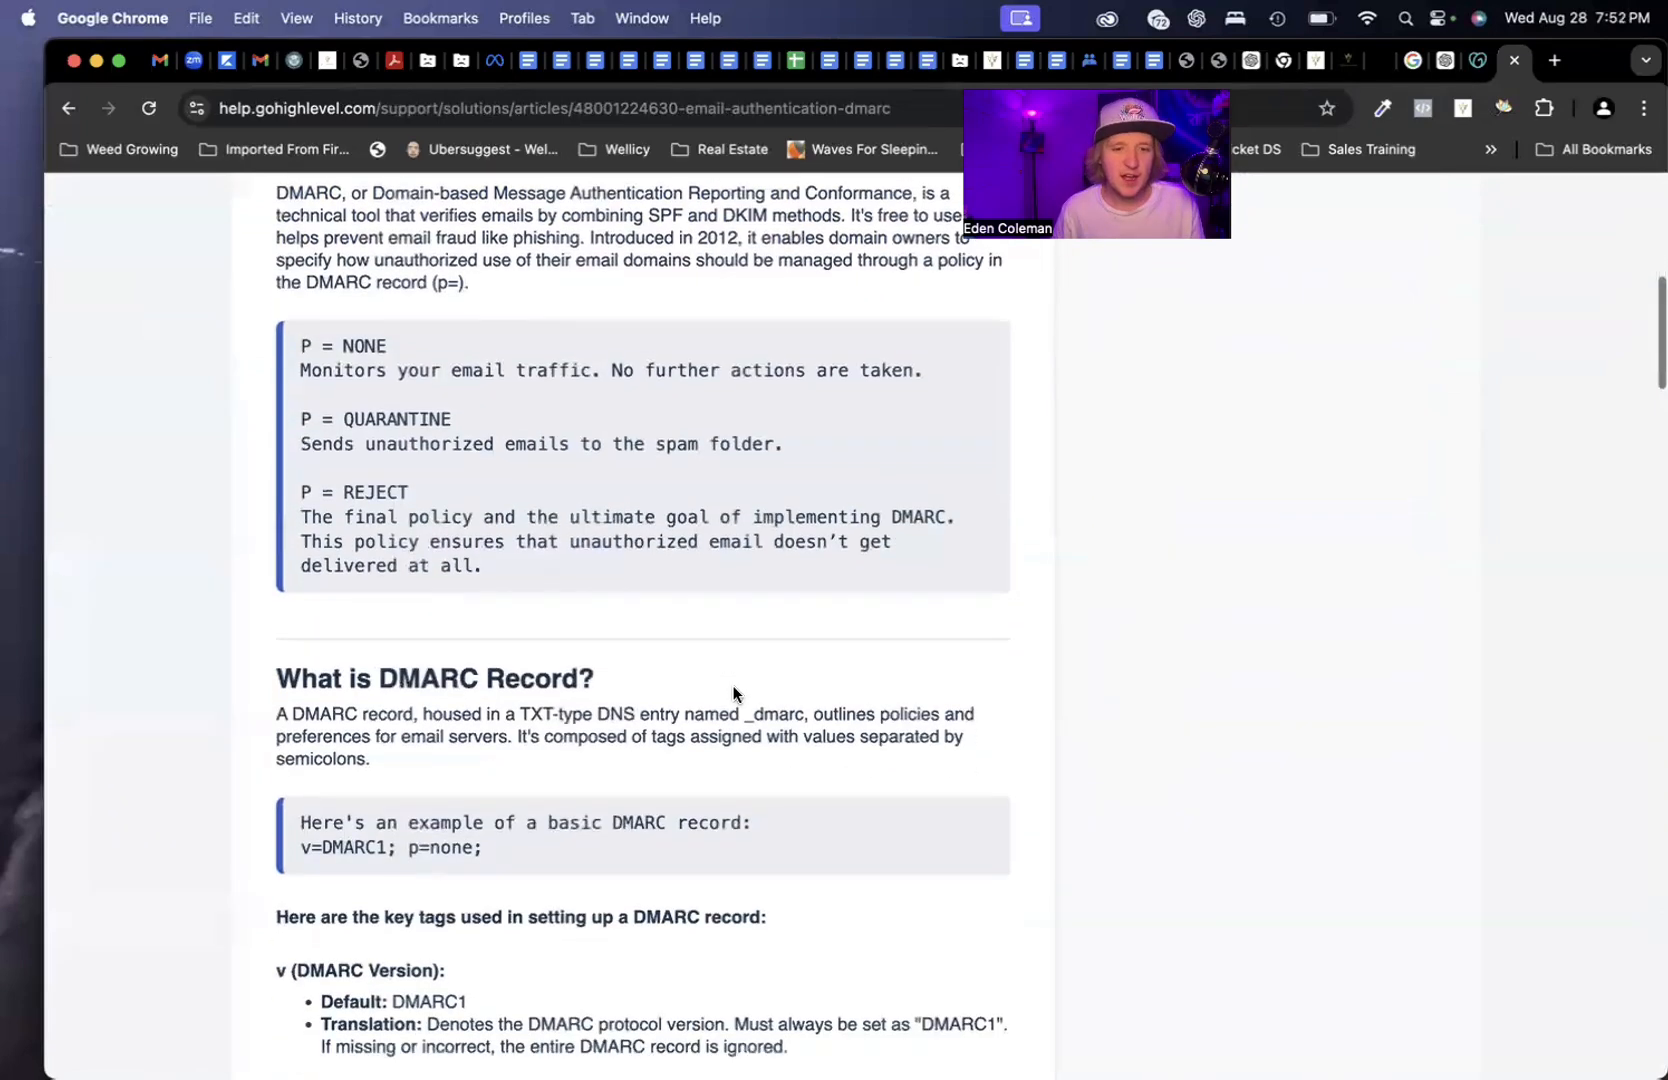
{"action": "scroll", "coordinate": [733, 693], "scroll_direction": "down", "scroll_amount": 1}
{"action": "left_click_drag", "start_coordinate": [345, 795], "coordinate": [576, 800]}
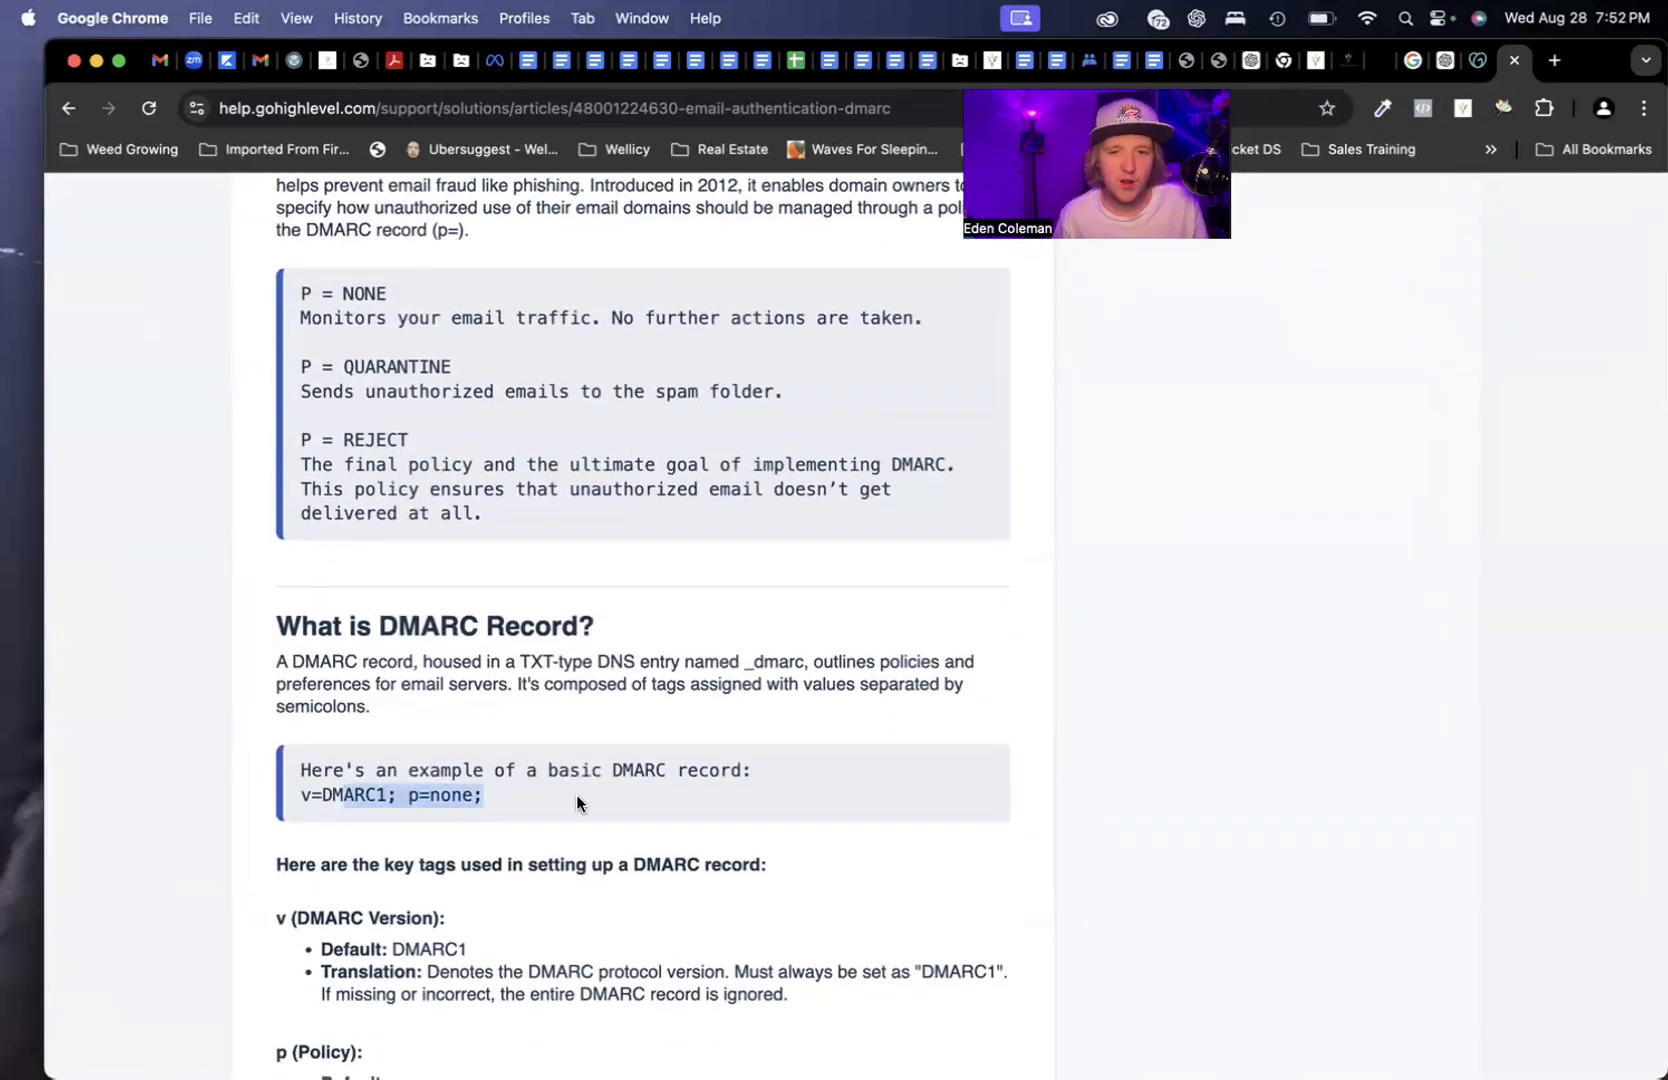
{"action": "left_click", "coordinate": [576, 796]}
Find 'dmar' in GoDaddy's records and confirm the _dmarc TXT value is v=DMARC1; p=none;
{"action": "left_click", "coordinate": [1476, 68]}
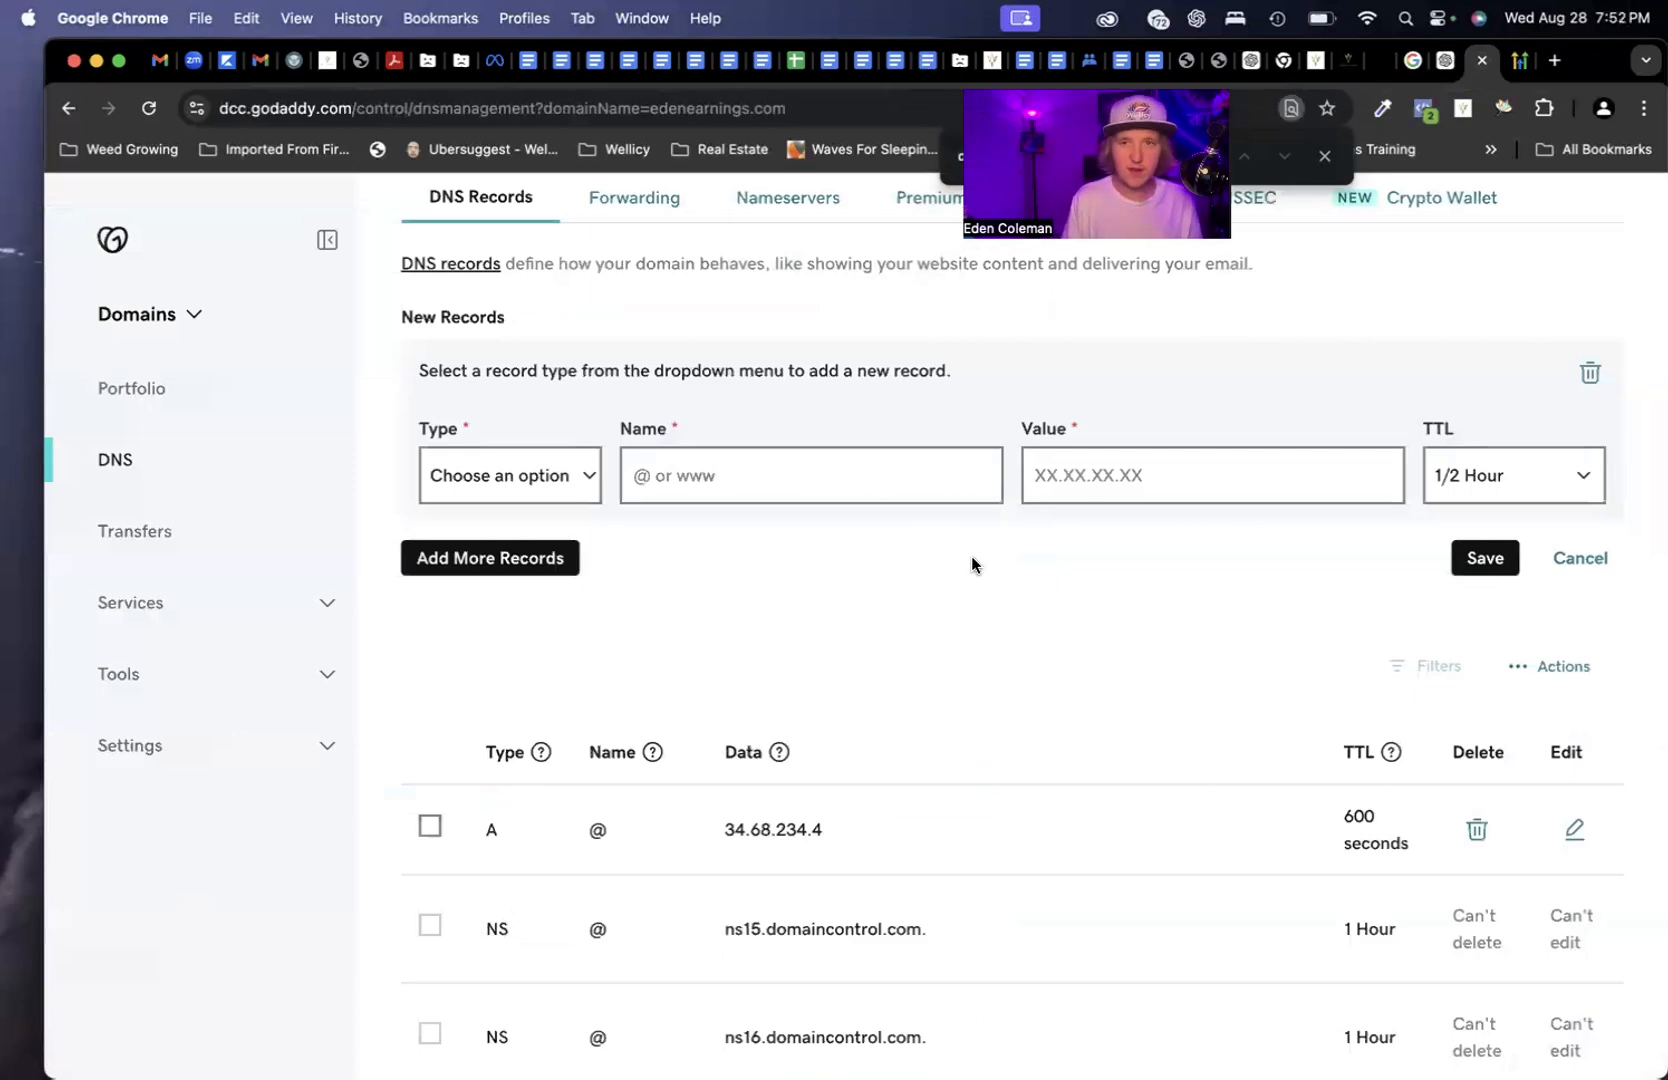
{"action": "type", "text": "dmar"}
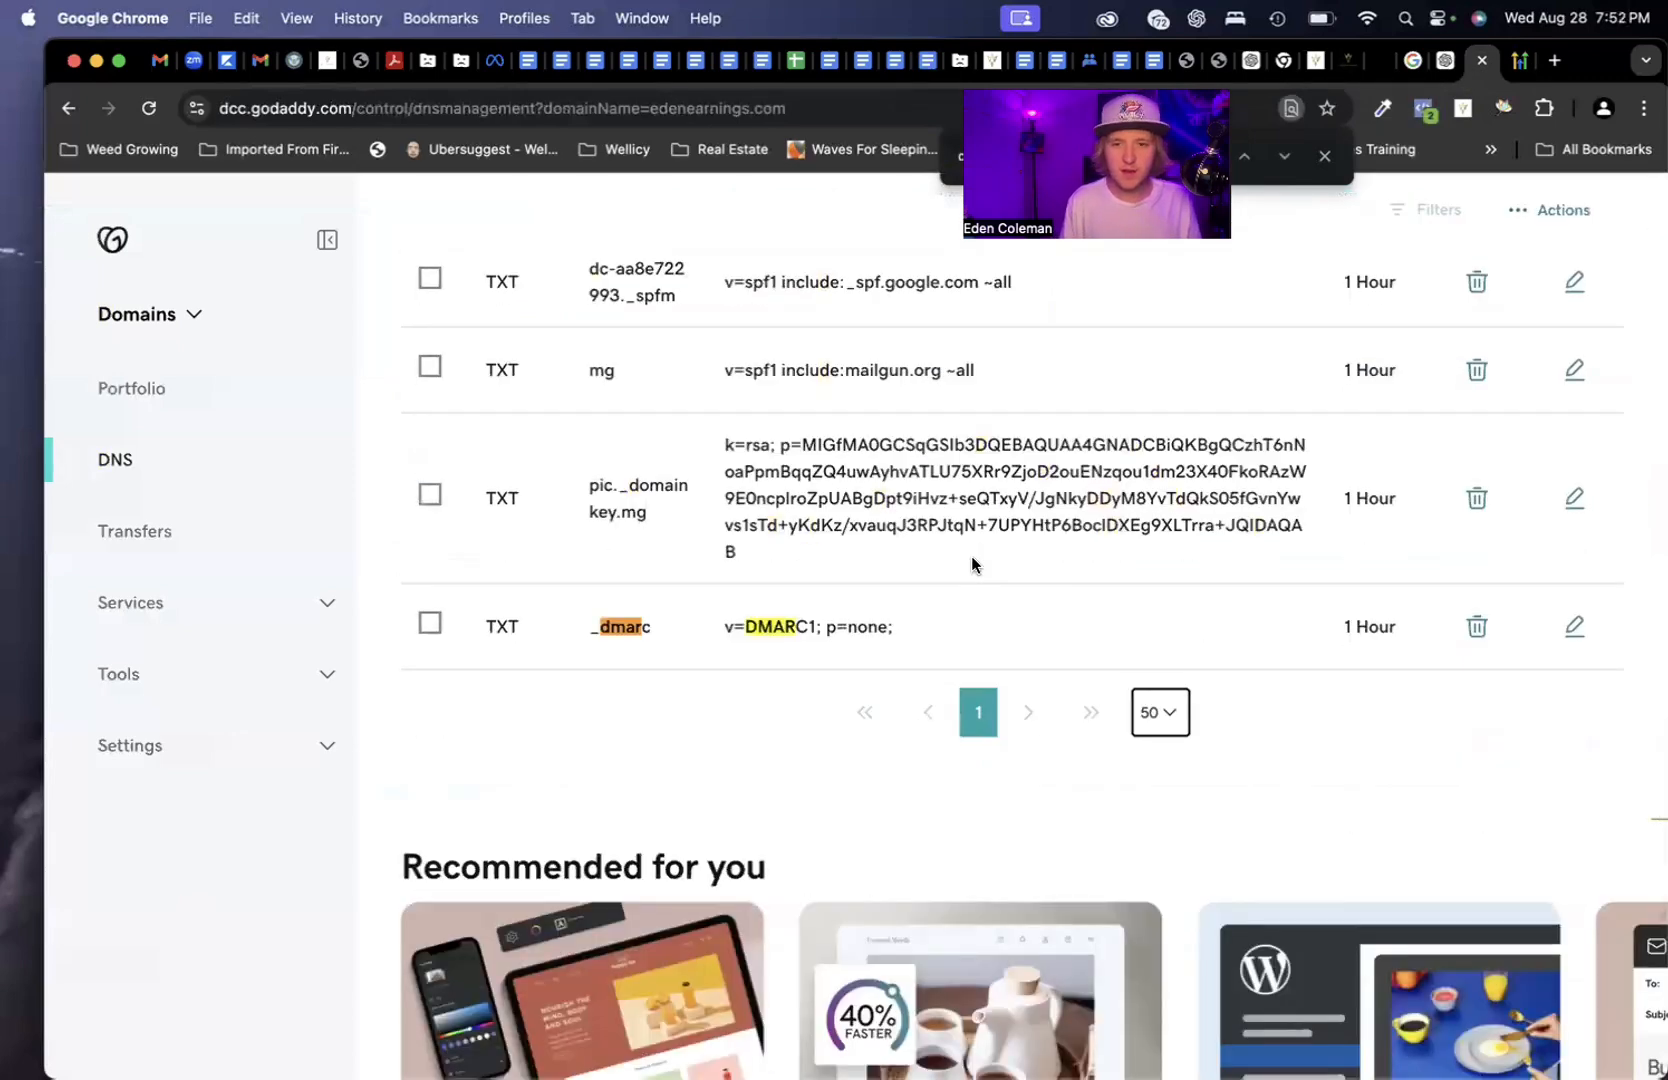
{"action": "left_click_drag", "start_coordinate": [497, 625], "coordinate": [910, 646]}
{"action": "left_click", "coordinate": [930, 620]}
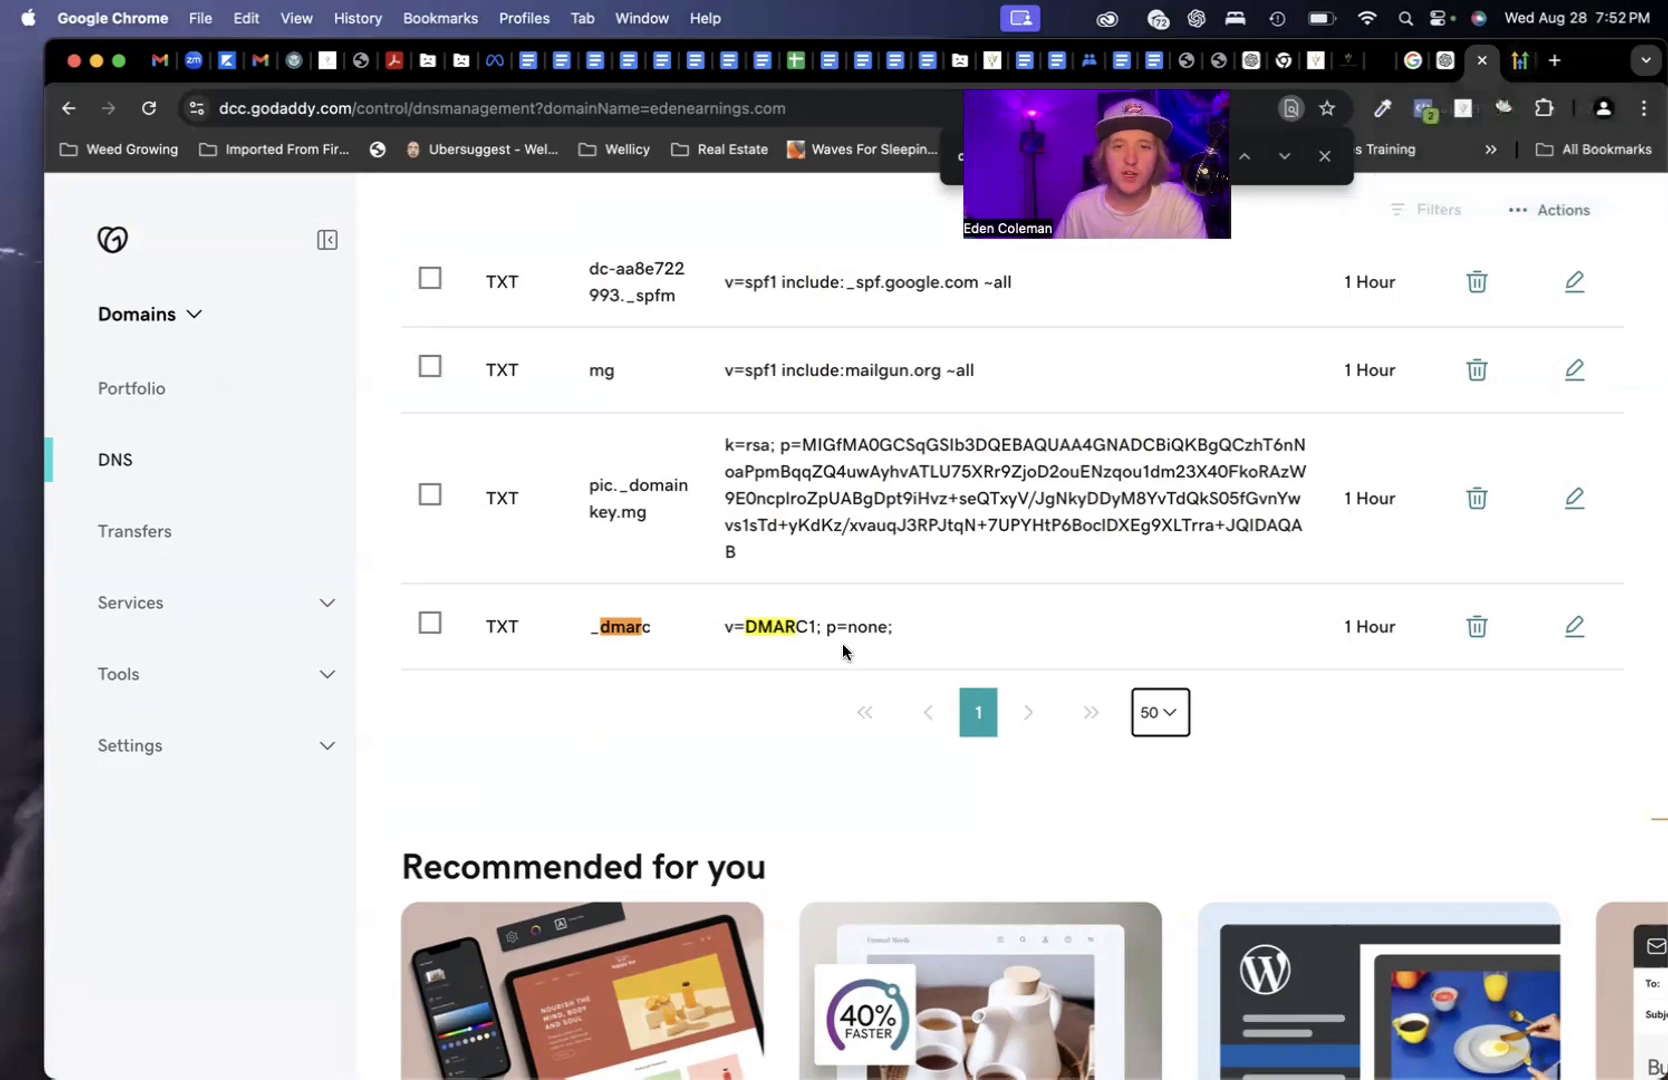
{"action": "left_click_drag", "start_coordinate": [721, 626], "coordinate": [898, 635]}
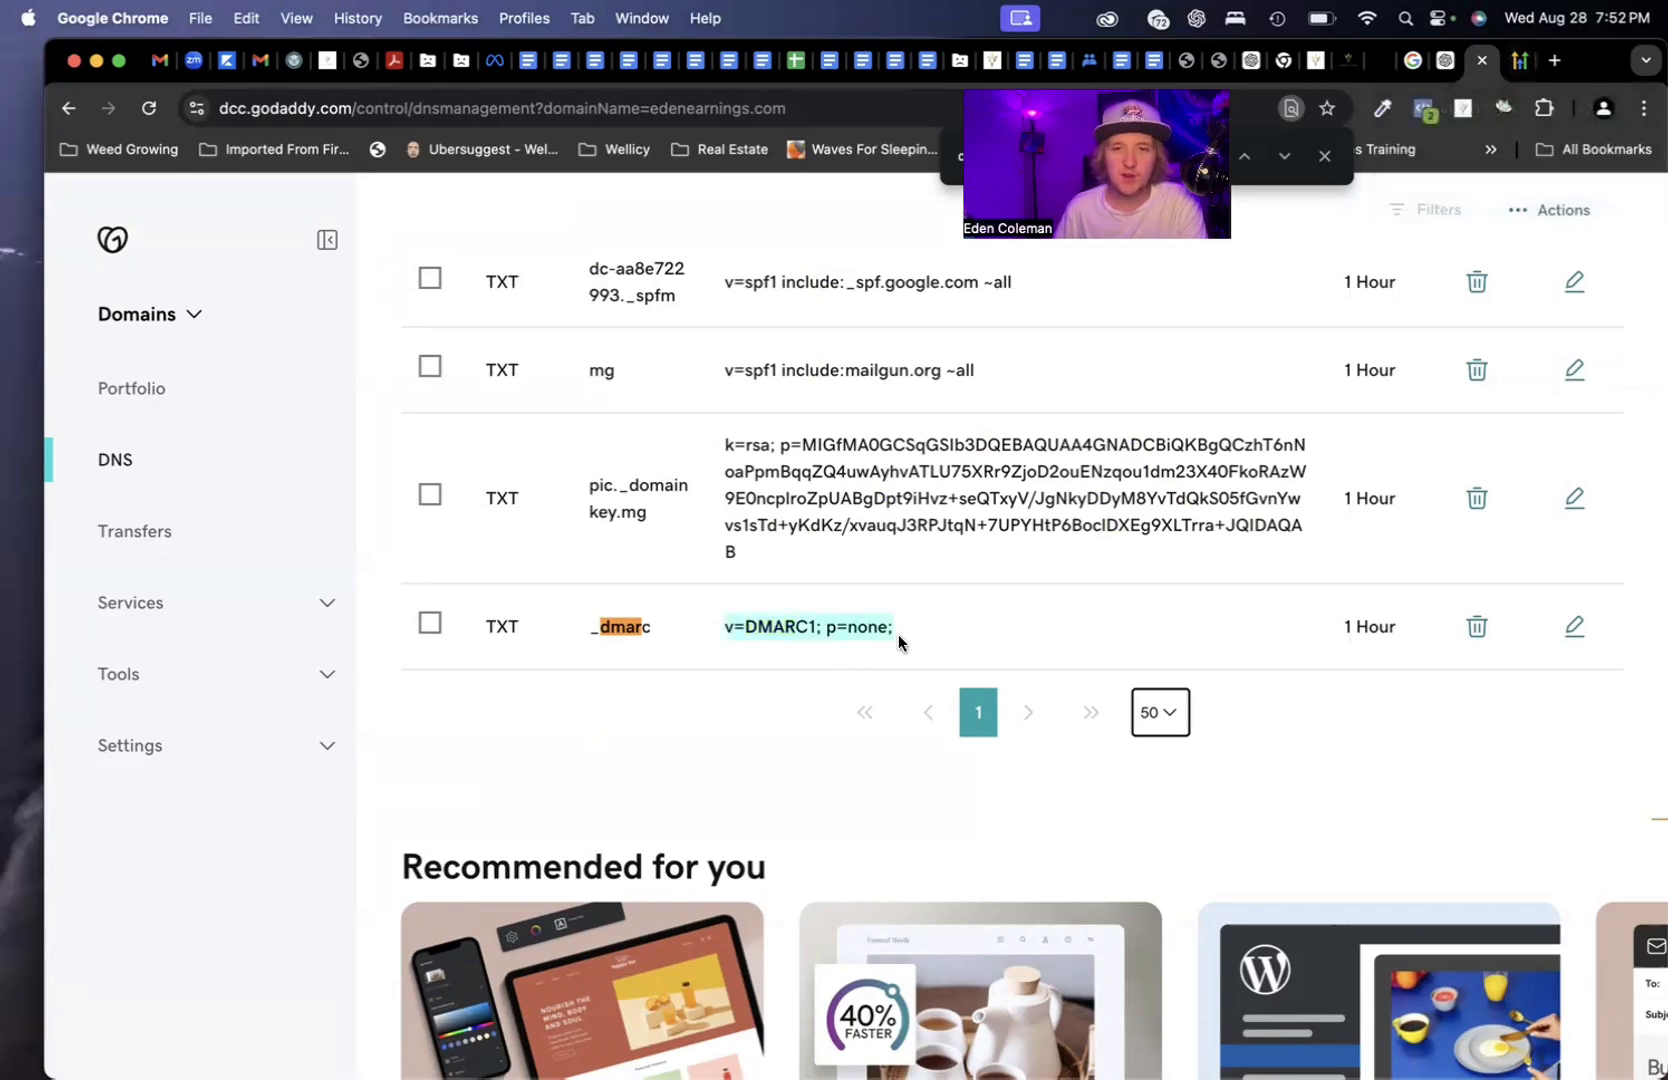
{"action": "left_click", "coordinate": [898, 635]}
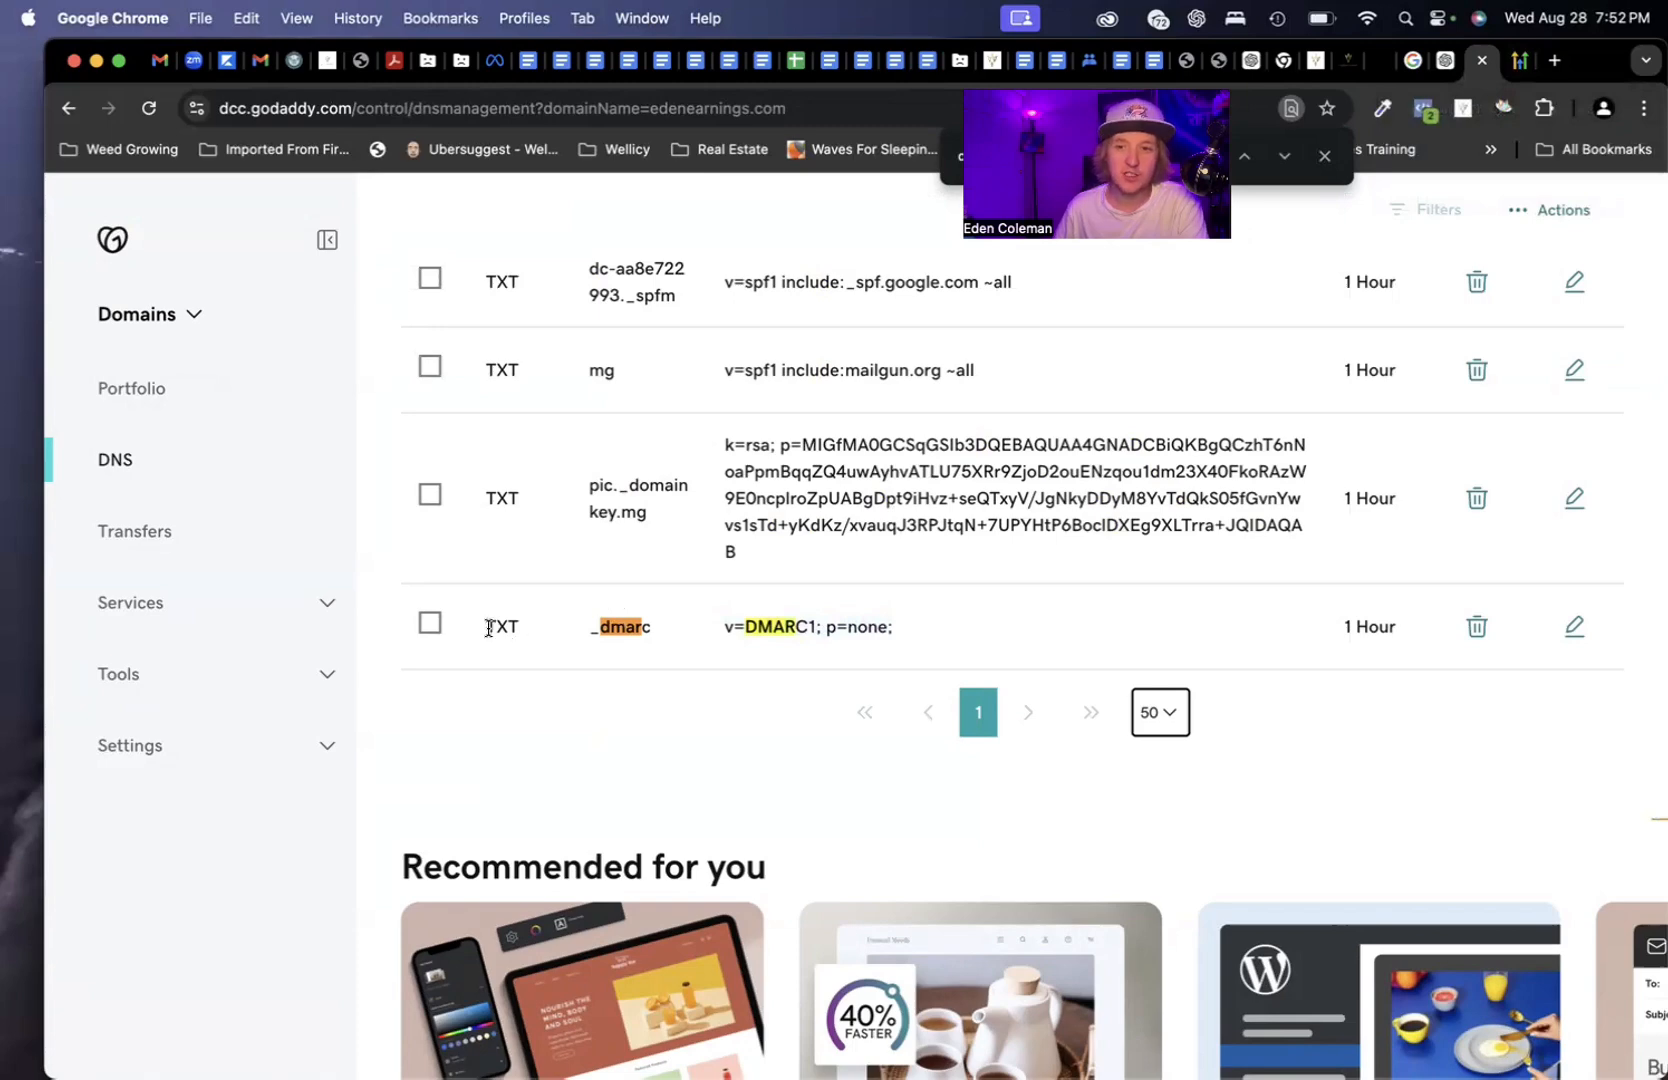
{"action": "left_click_drag", "start_coordinate": [479, 628], "coordinate": [549, 632]}
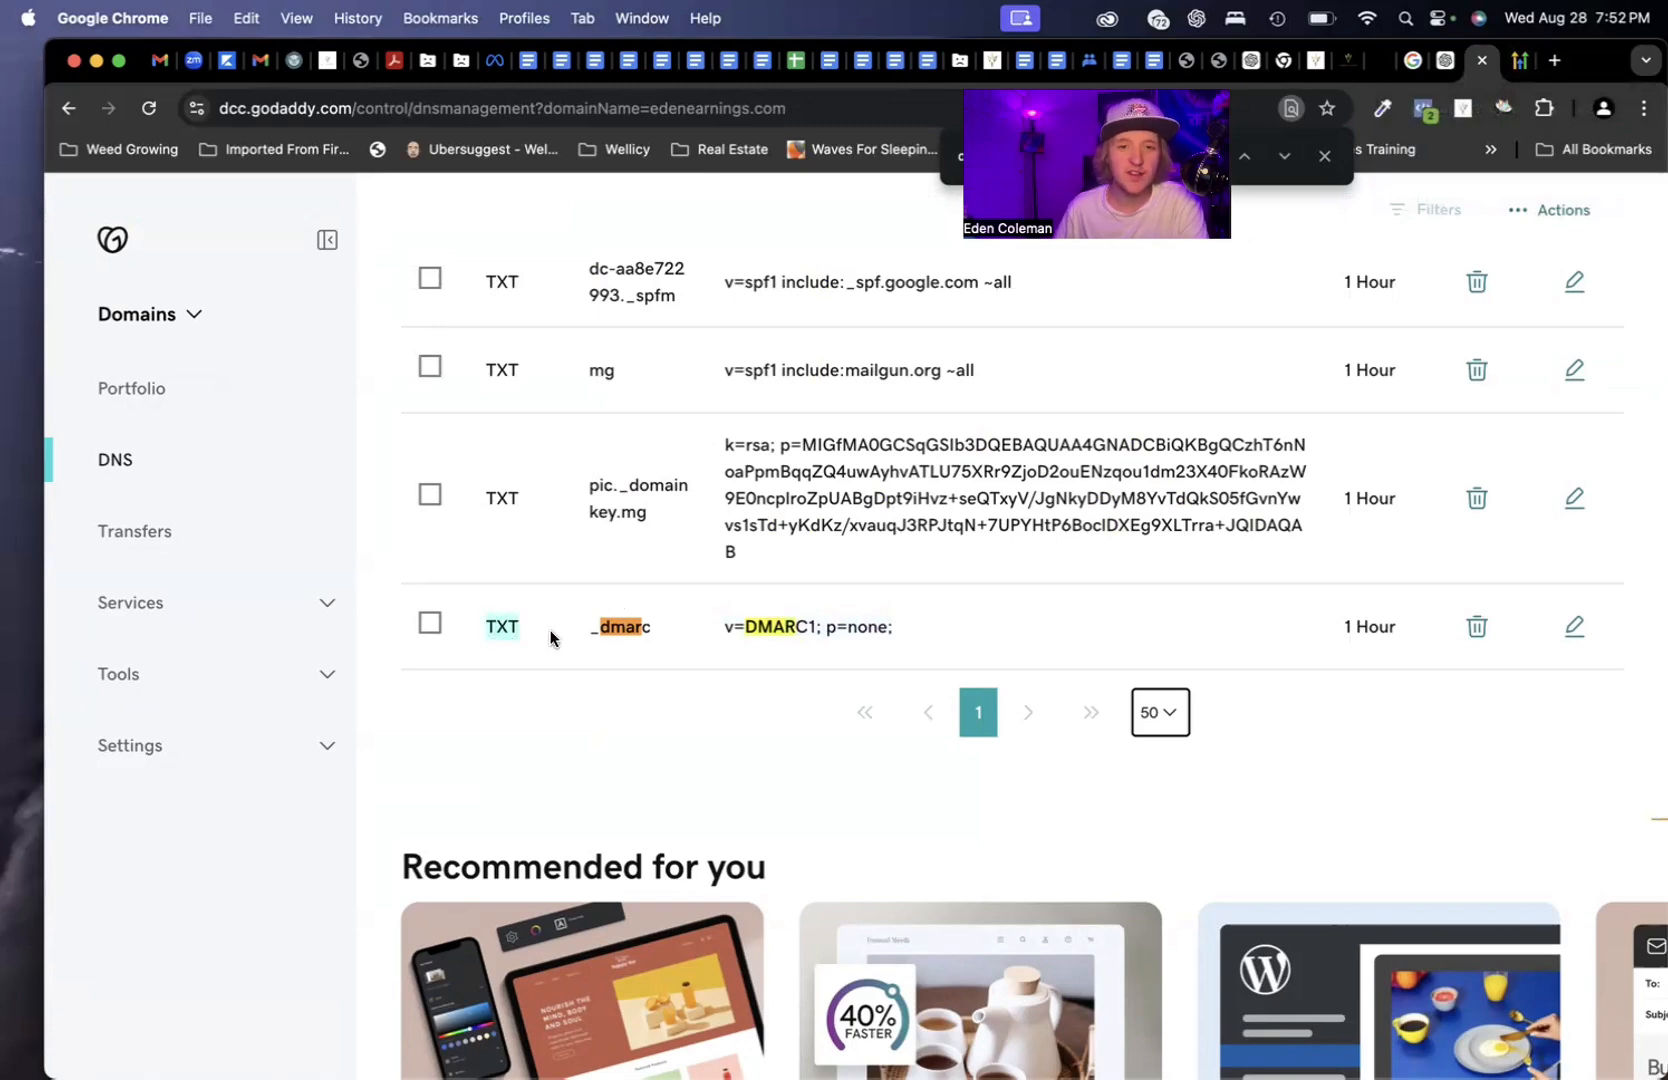
{"action": "left_click", "coordinate": [592, 629]}
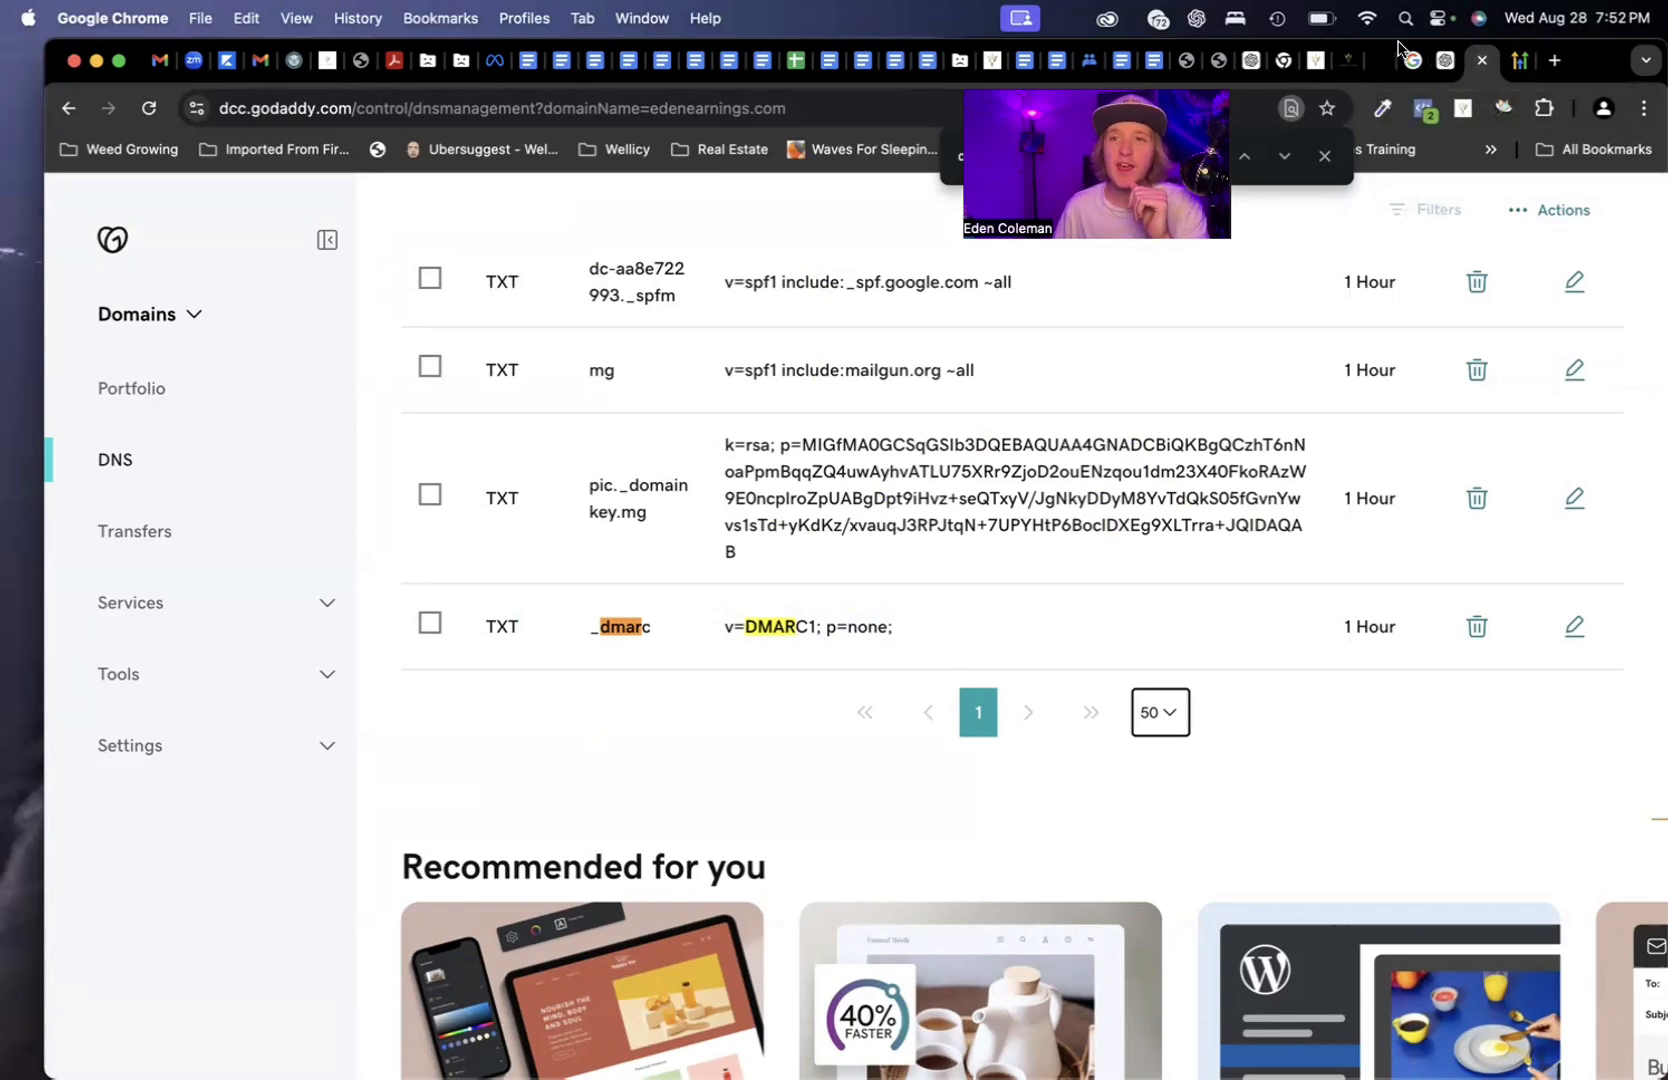
Scroll the mg.edenearnings.com dedicated domain page, then go to My Profile and back to the Workflow List
{"action": "left_click", "coordinate": [1356, 58]}
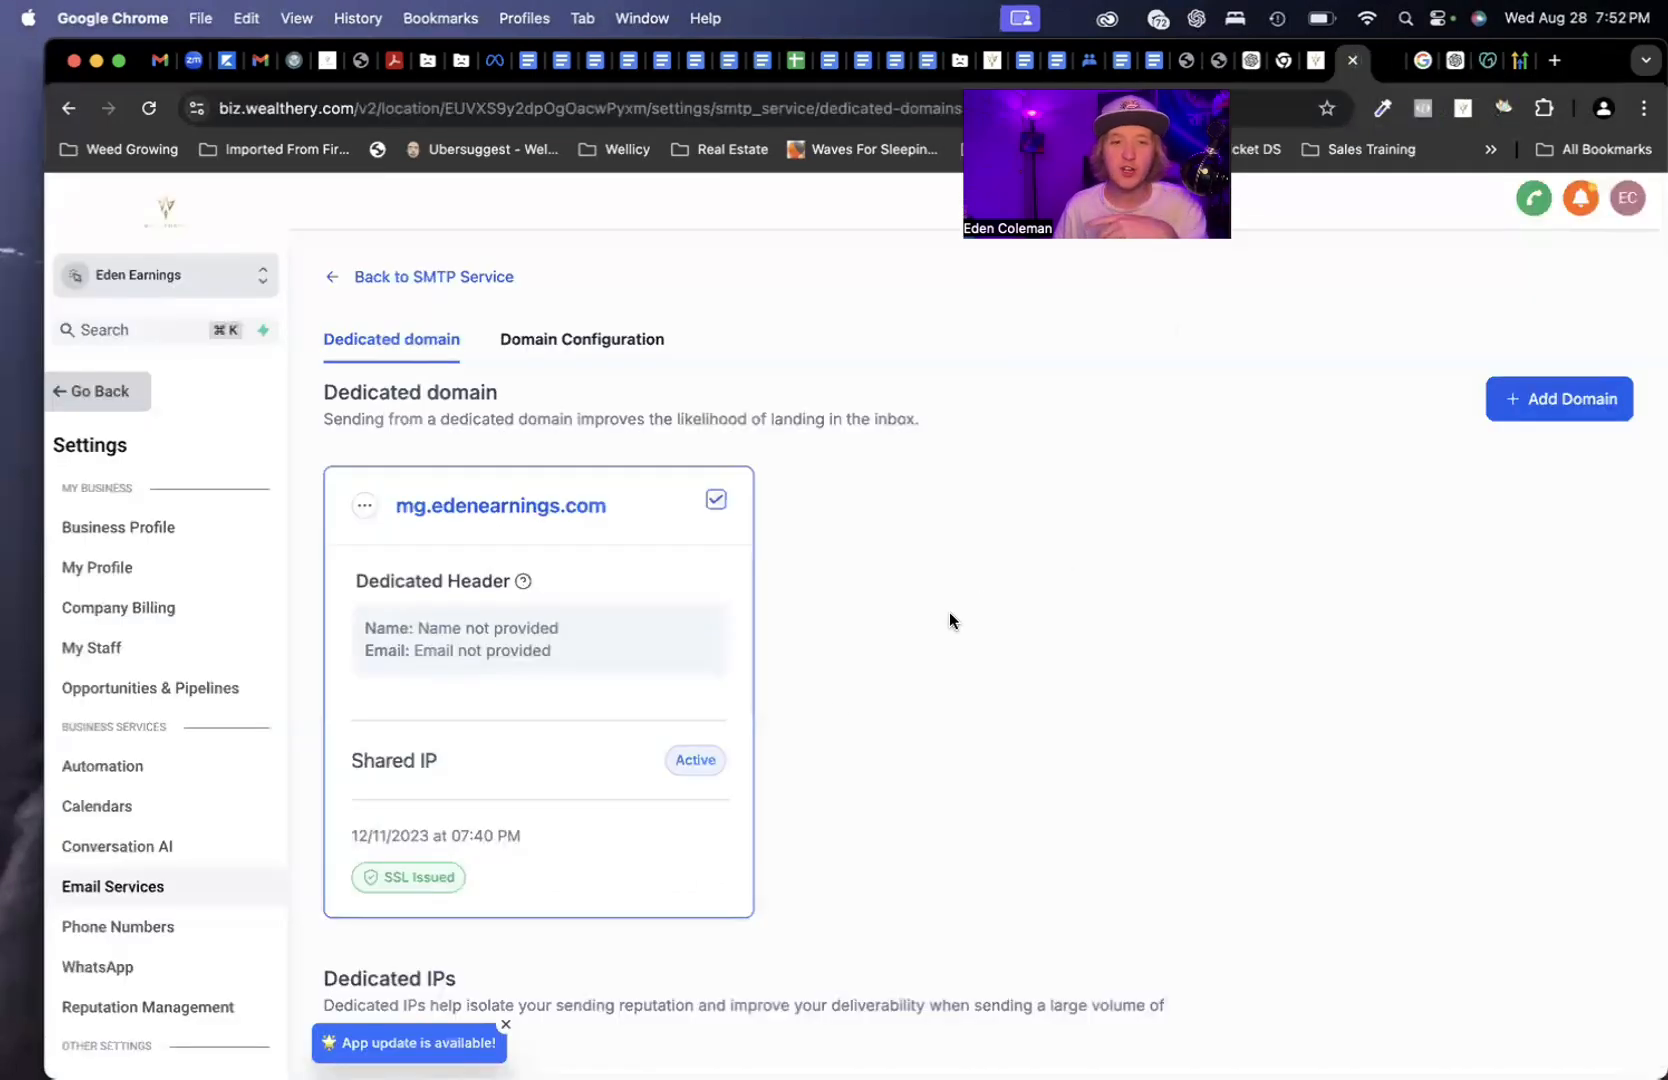
{"action": "scroll", "coordinate": [949, 621], "scroll_direction": "down", "scroll_amount": 1}
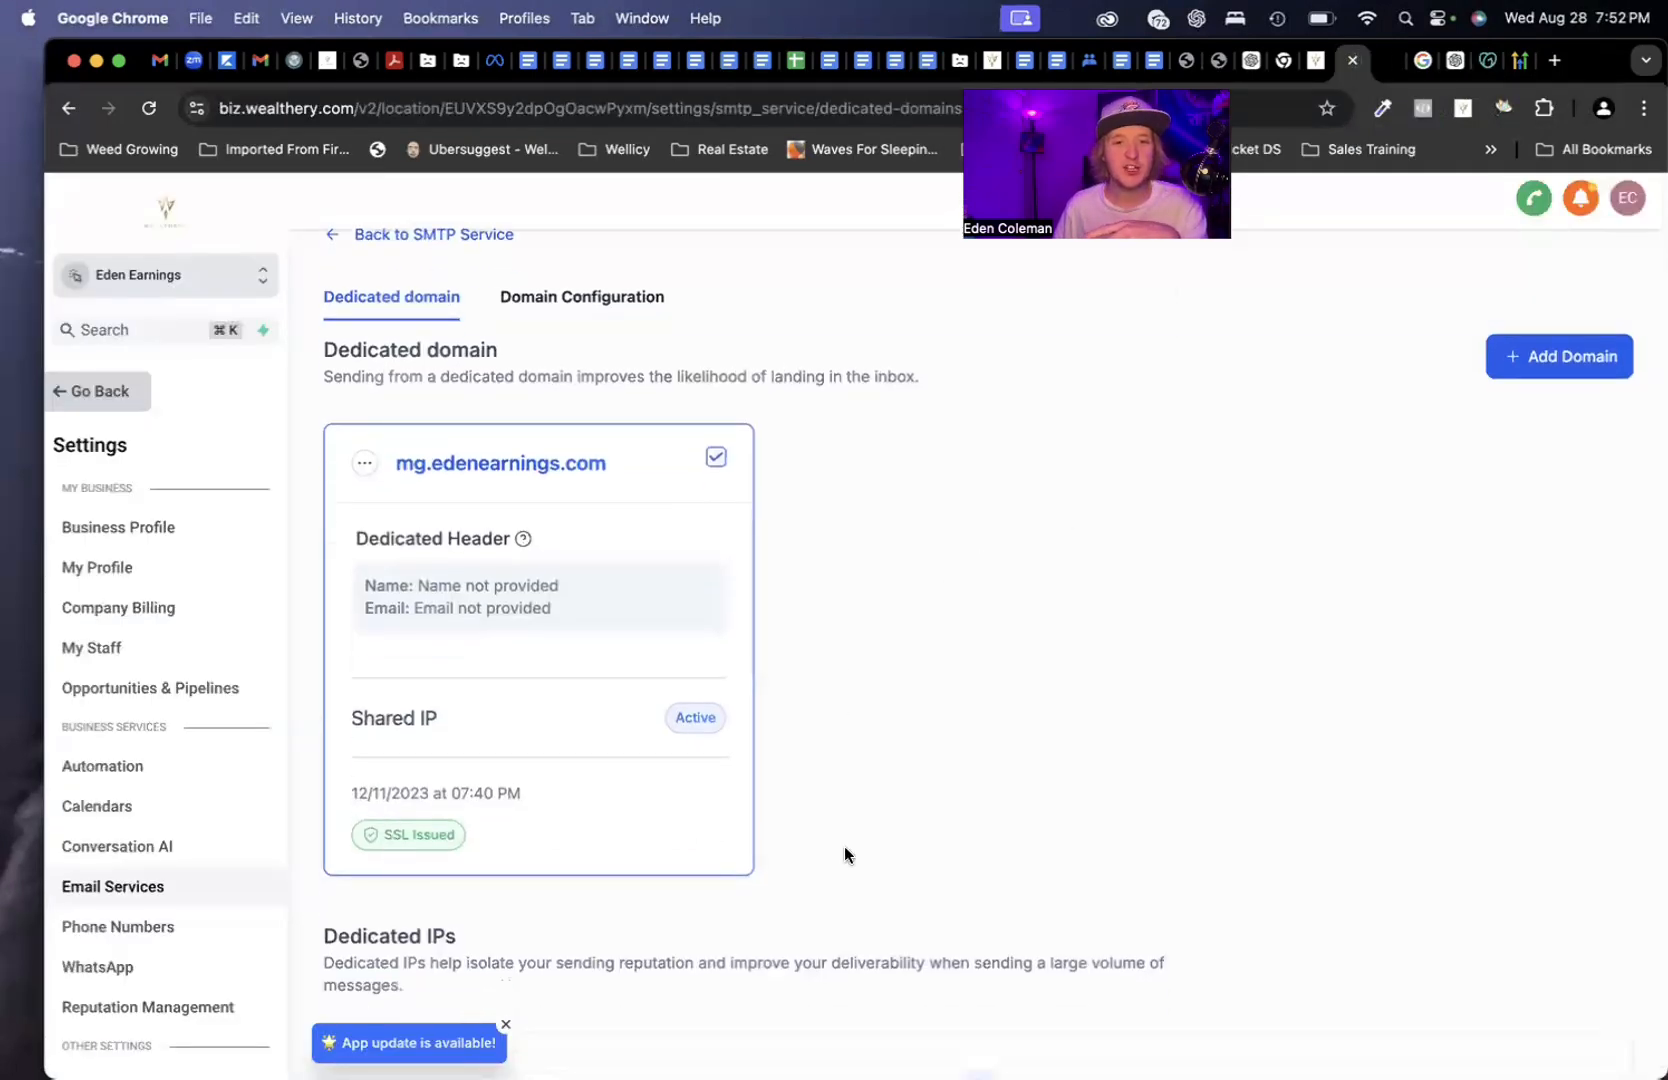
{"action": "scroll", "coordinate": [800, 645], "scroll_direction": "down", "scroll_amount": 5}
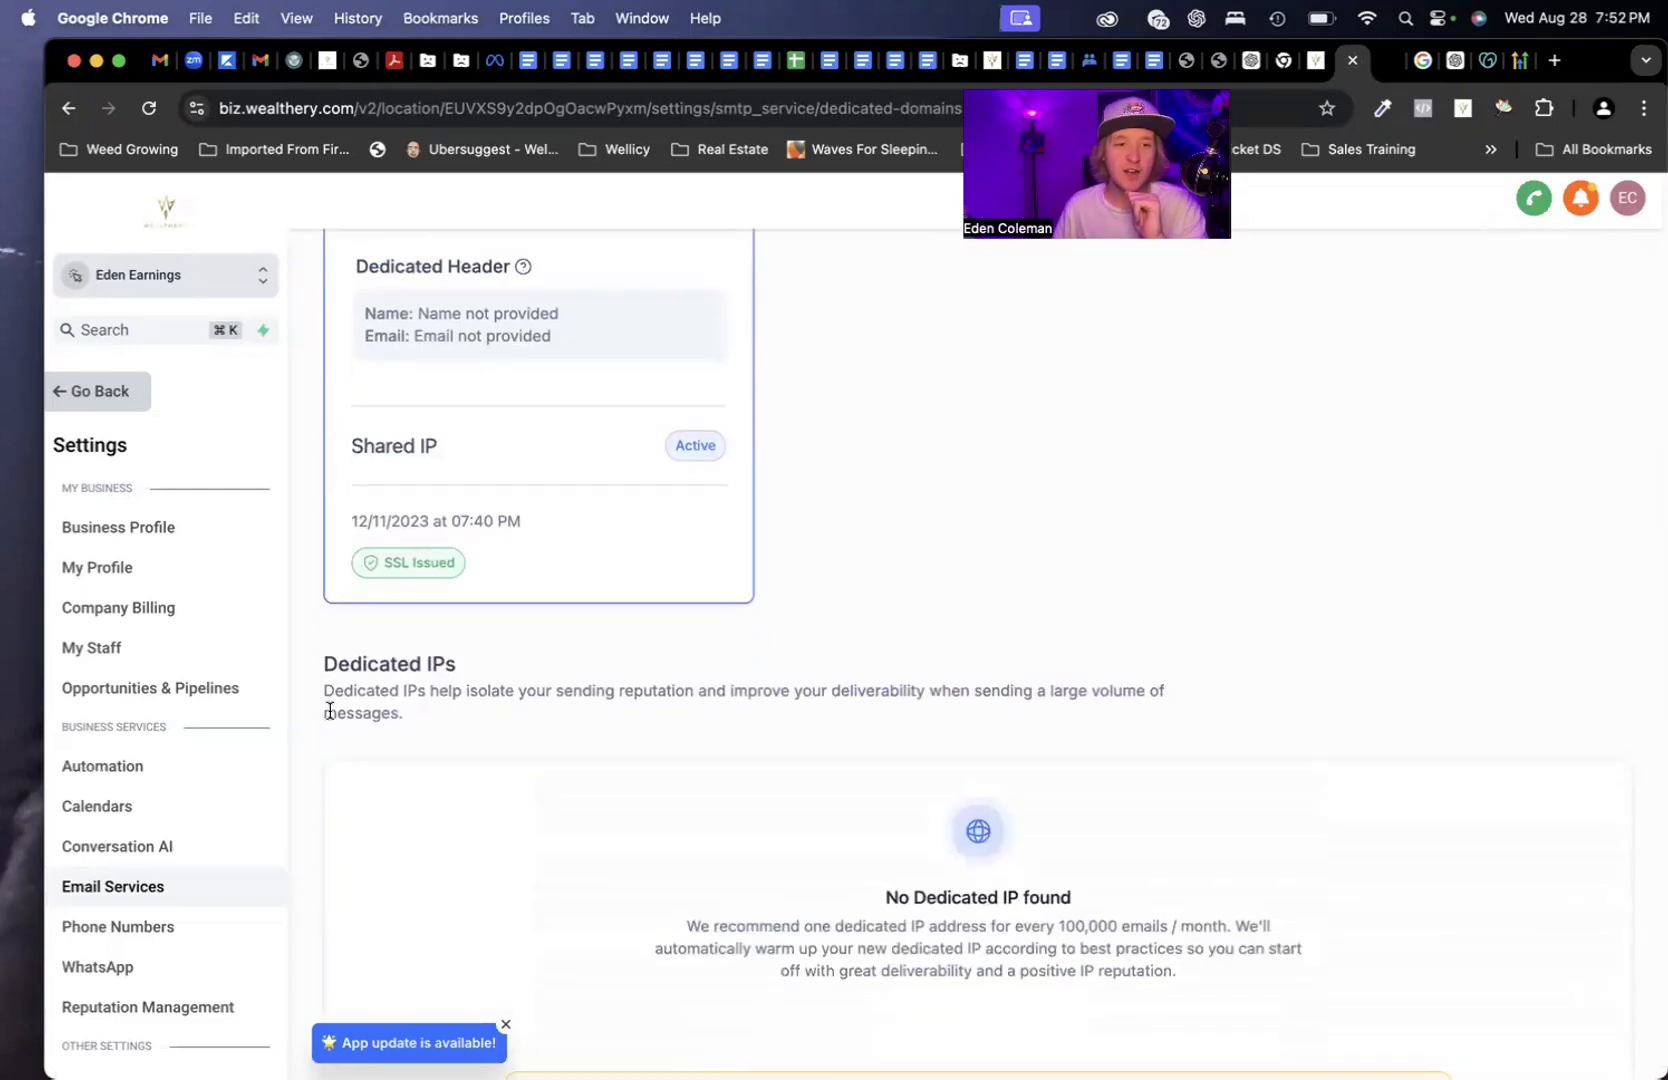
{"action": "left_click", "coordinate": [143, 579]}
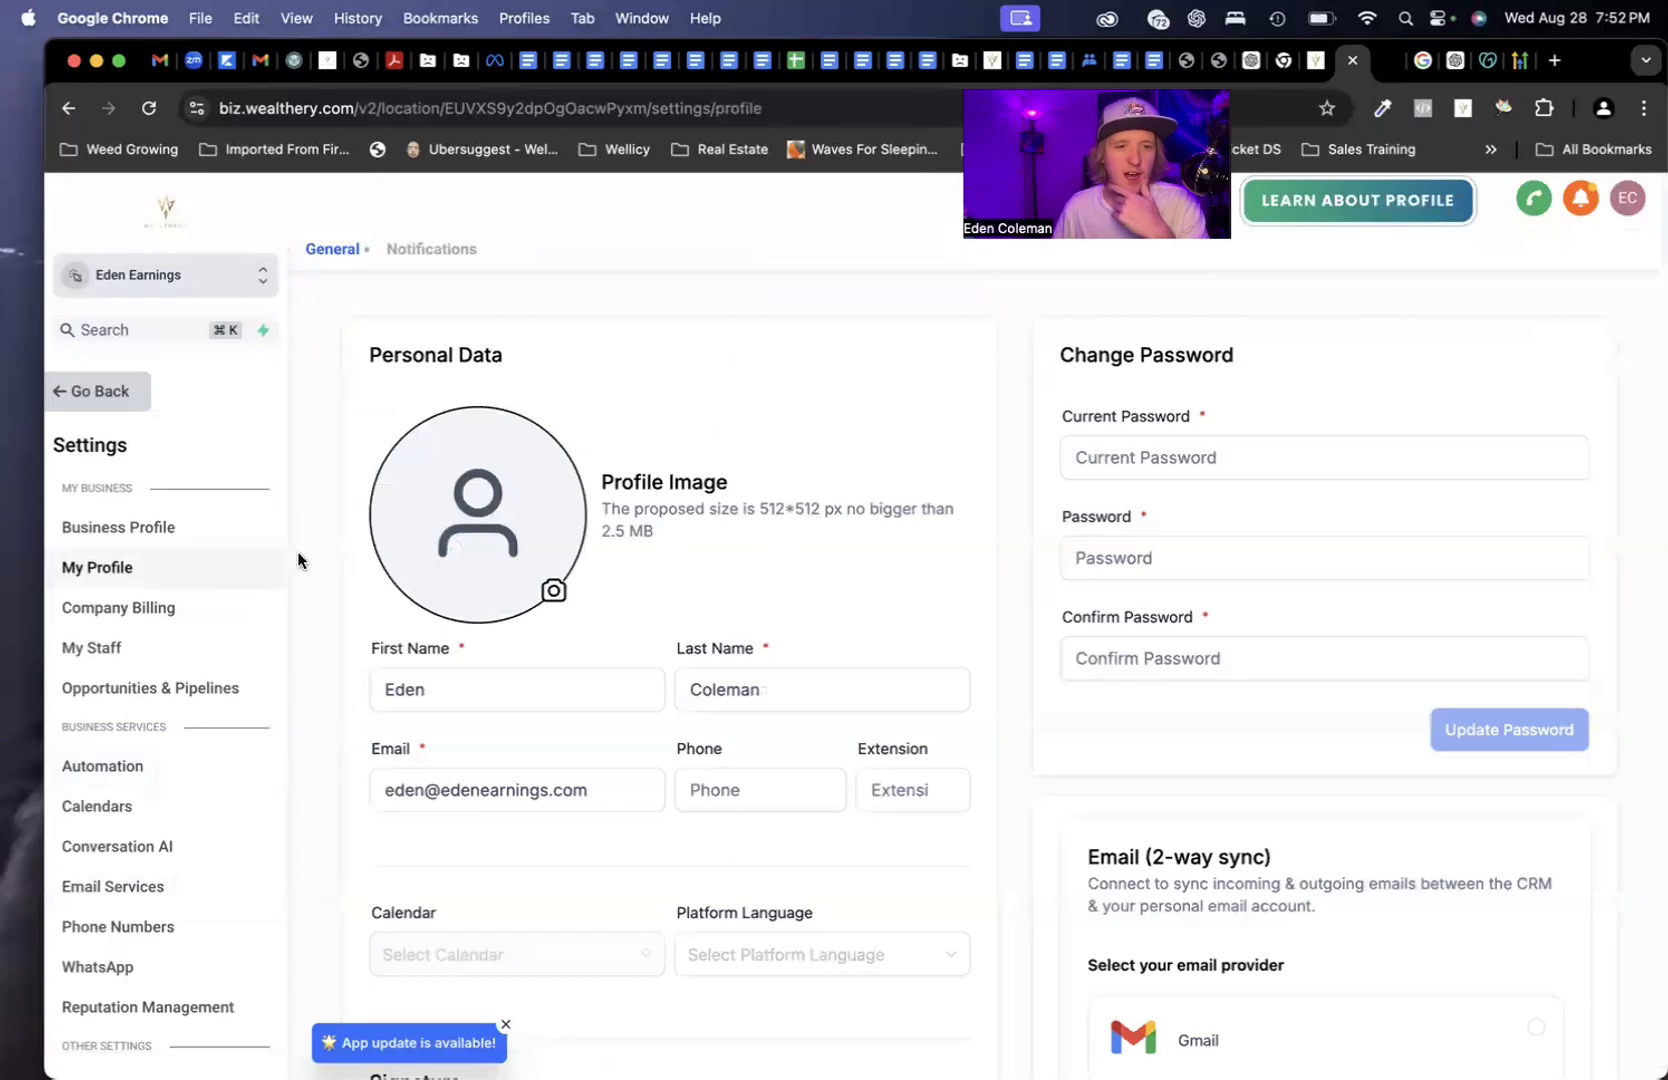
{"action": "left_click", "coordinate": [100, 395]}
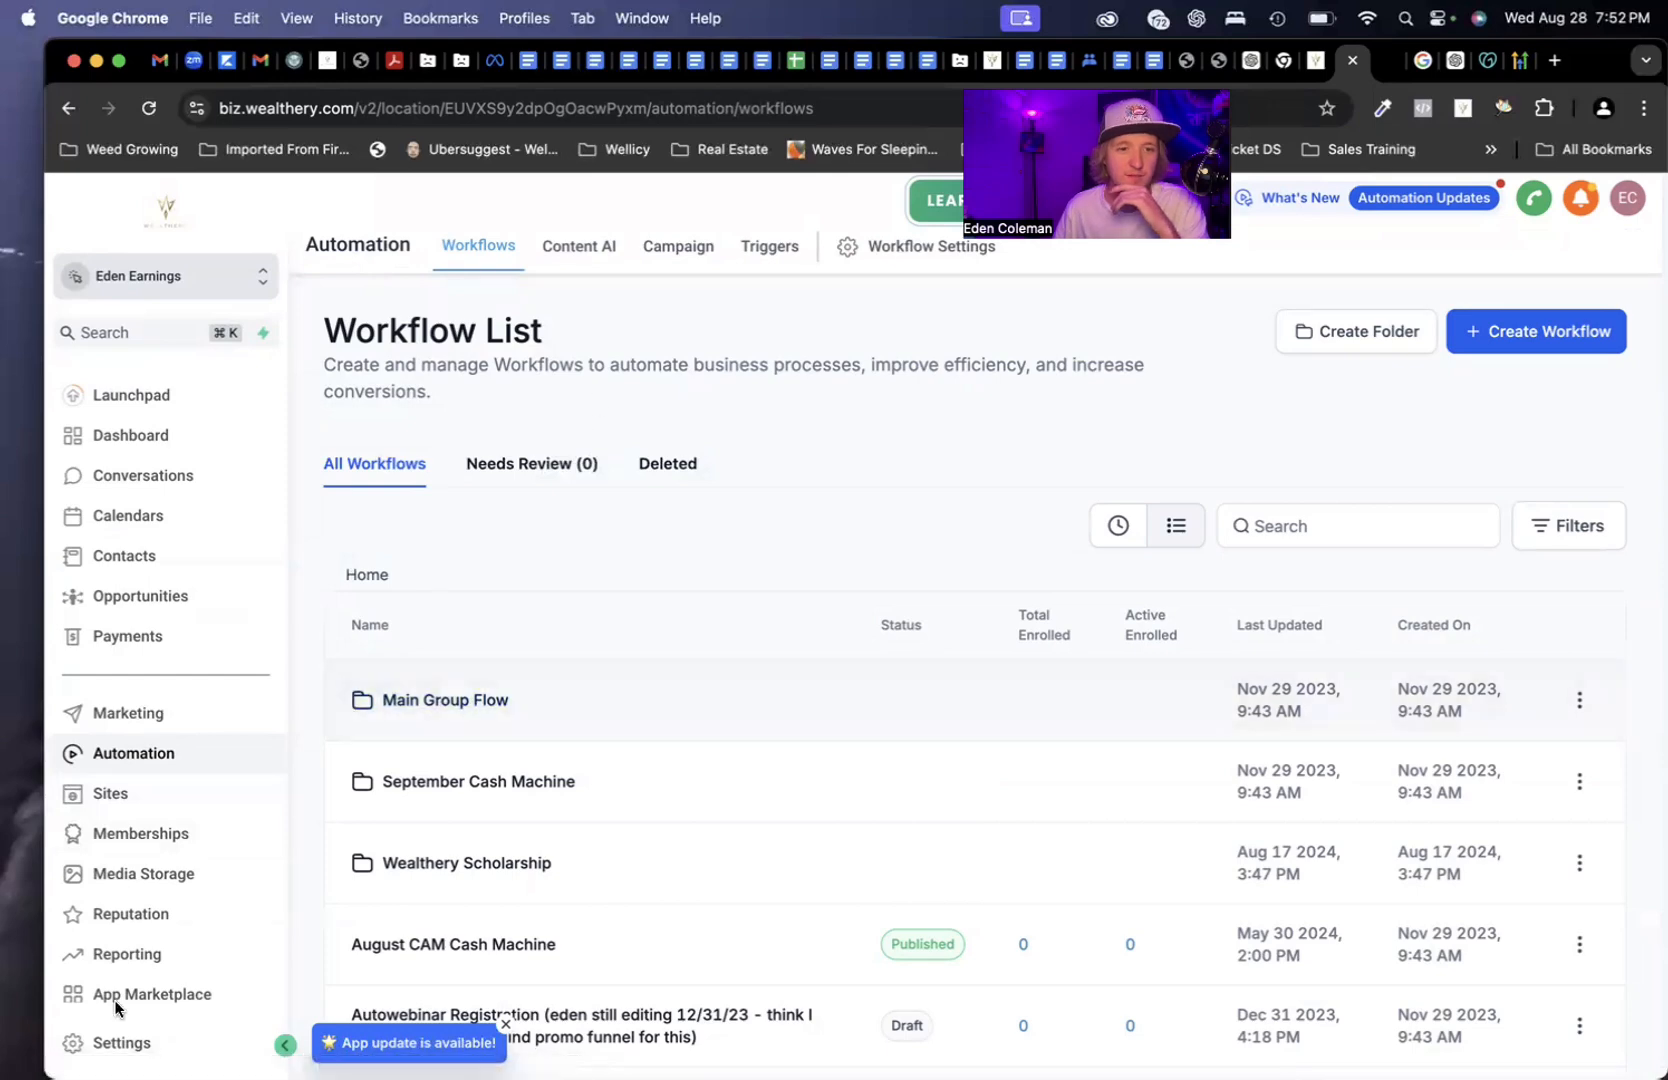
Create a new Blank email campaign with the Plain text editor and open Send or Schedule
{"action": "left_click", "coordinate": [118, 712]}
{"action": "mouse_move", "coordinate": [583, 247]}
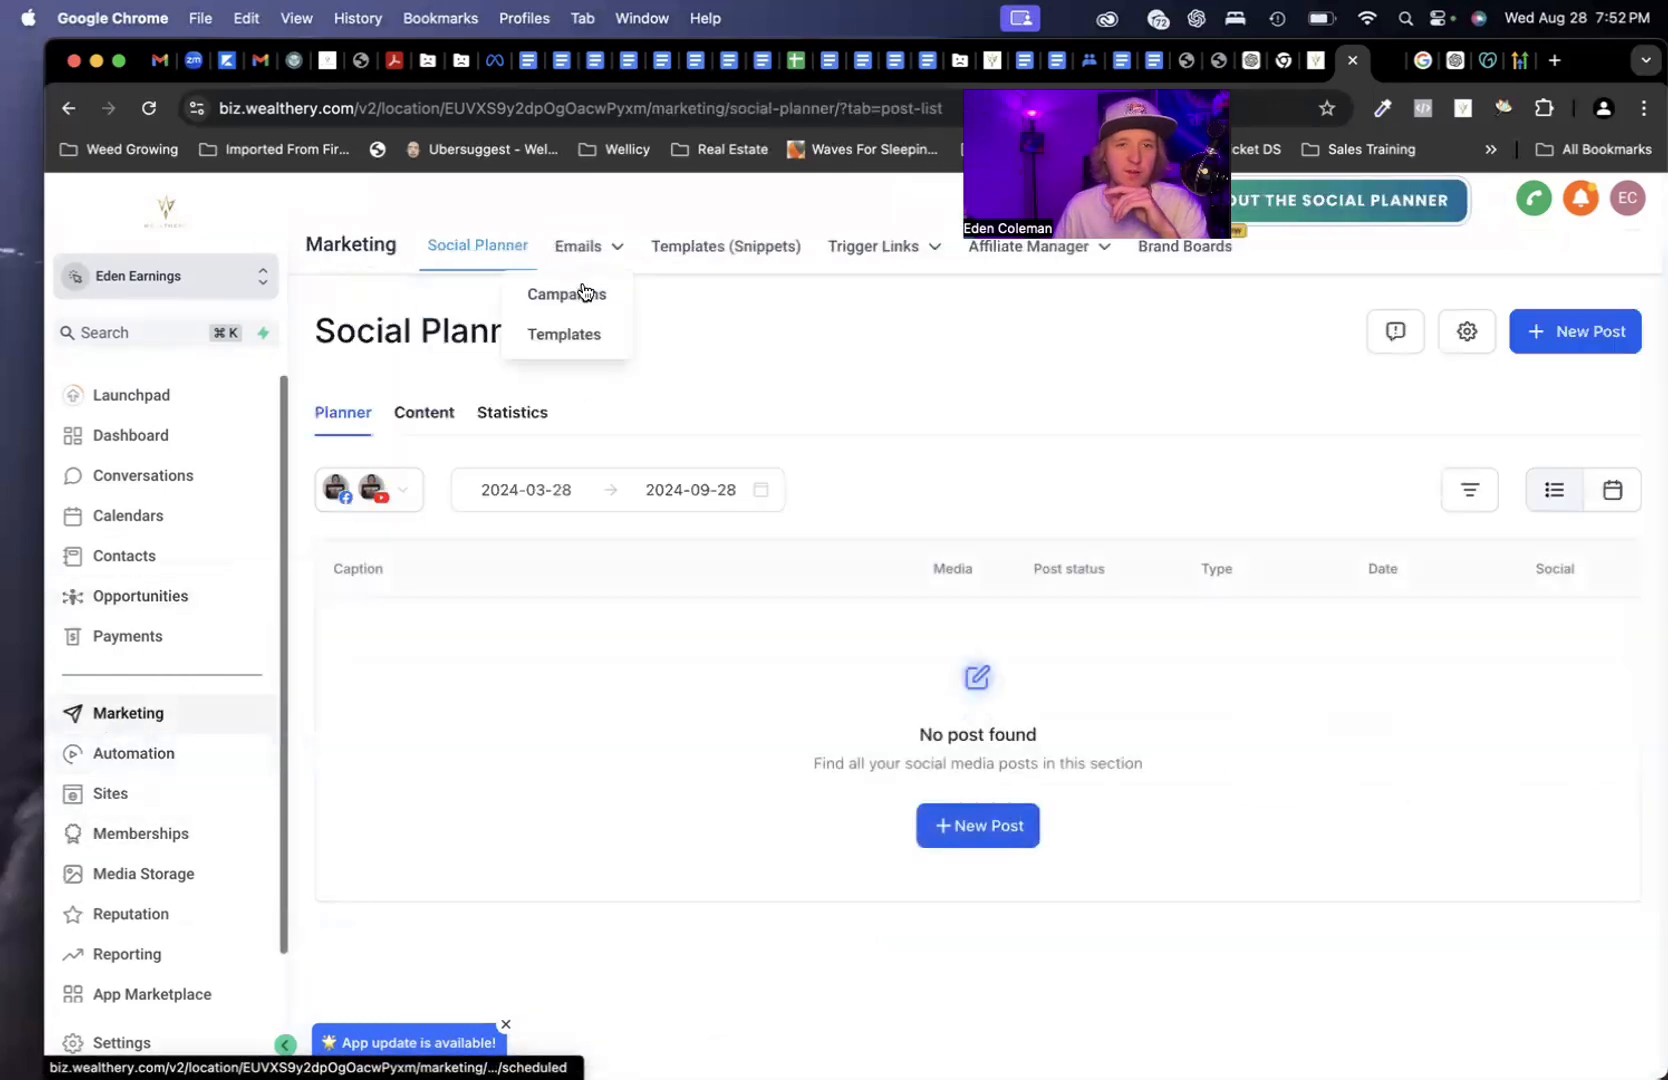
{"action": "left_click", "coordinate": [581, 286]}
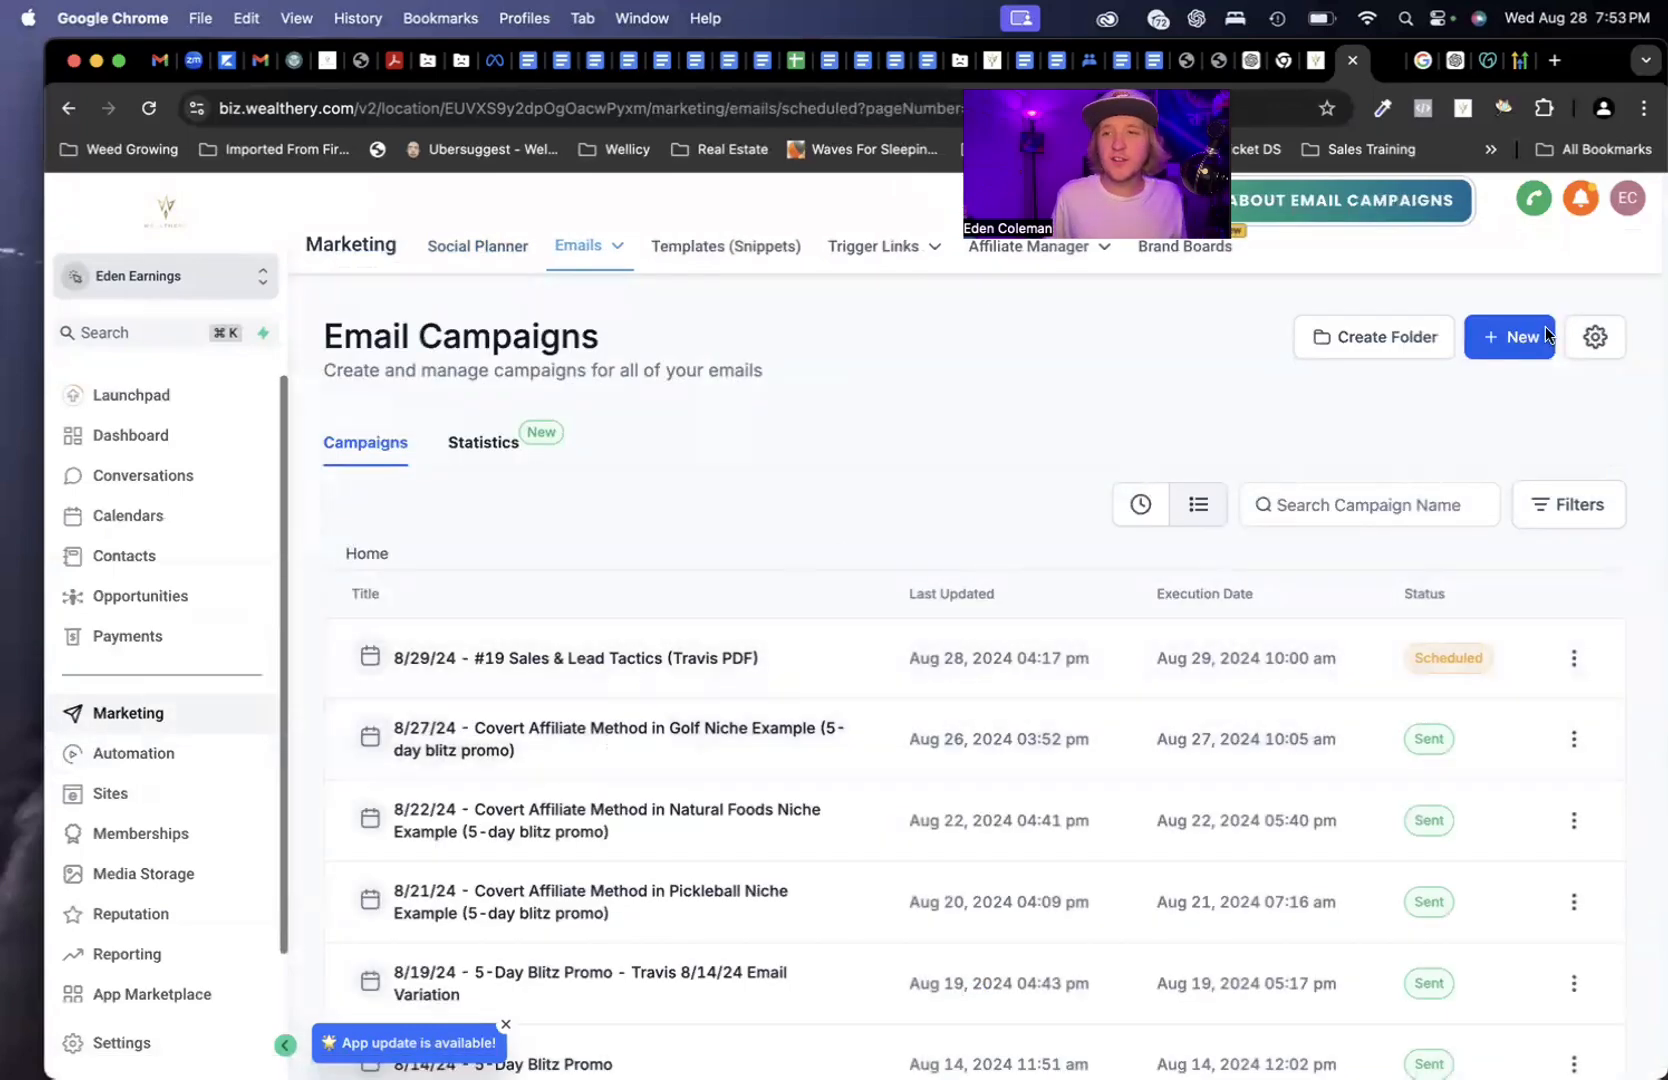
{"action": "left_click", "coordinate": [1500, 340]}
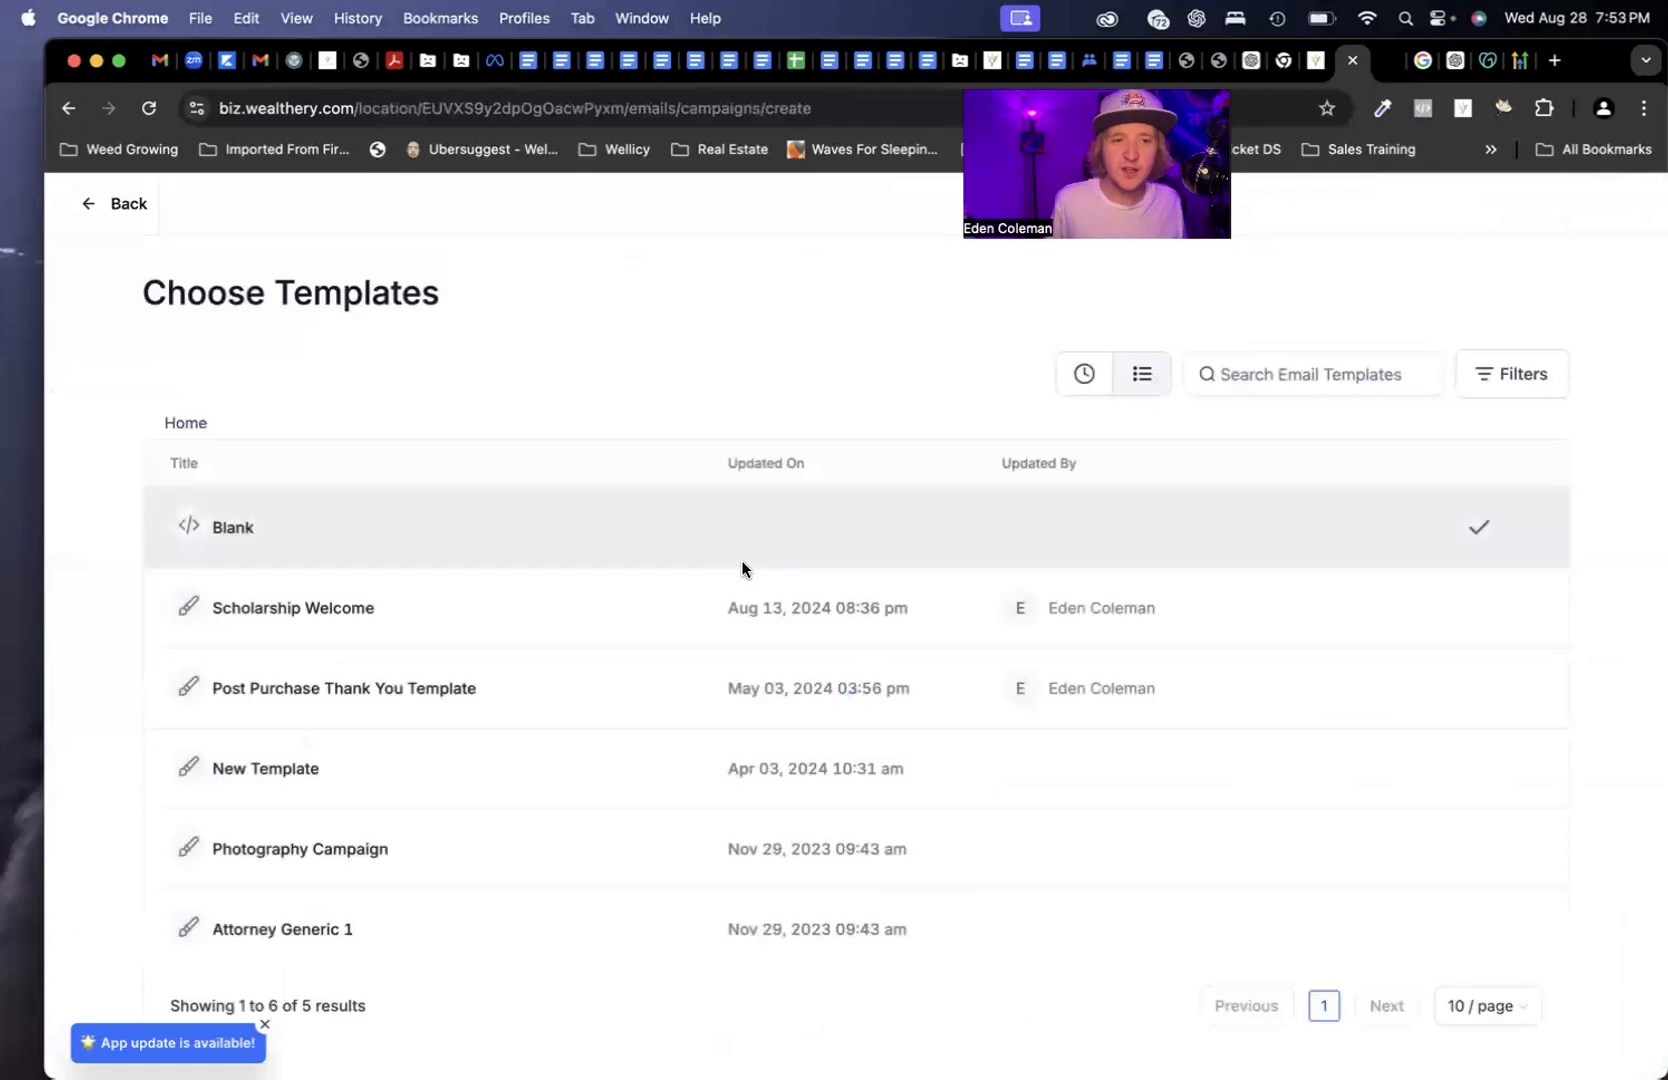
{"action": "left_click", "coordinate": [232, 530]}
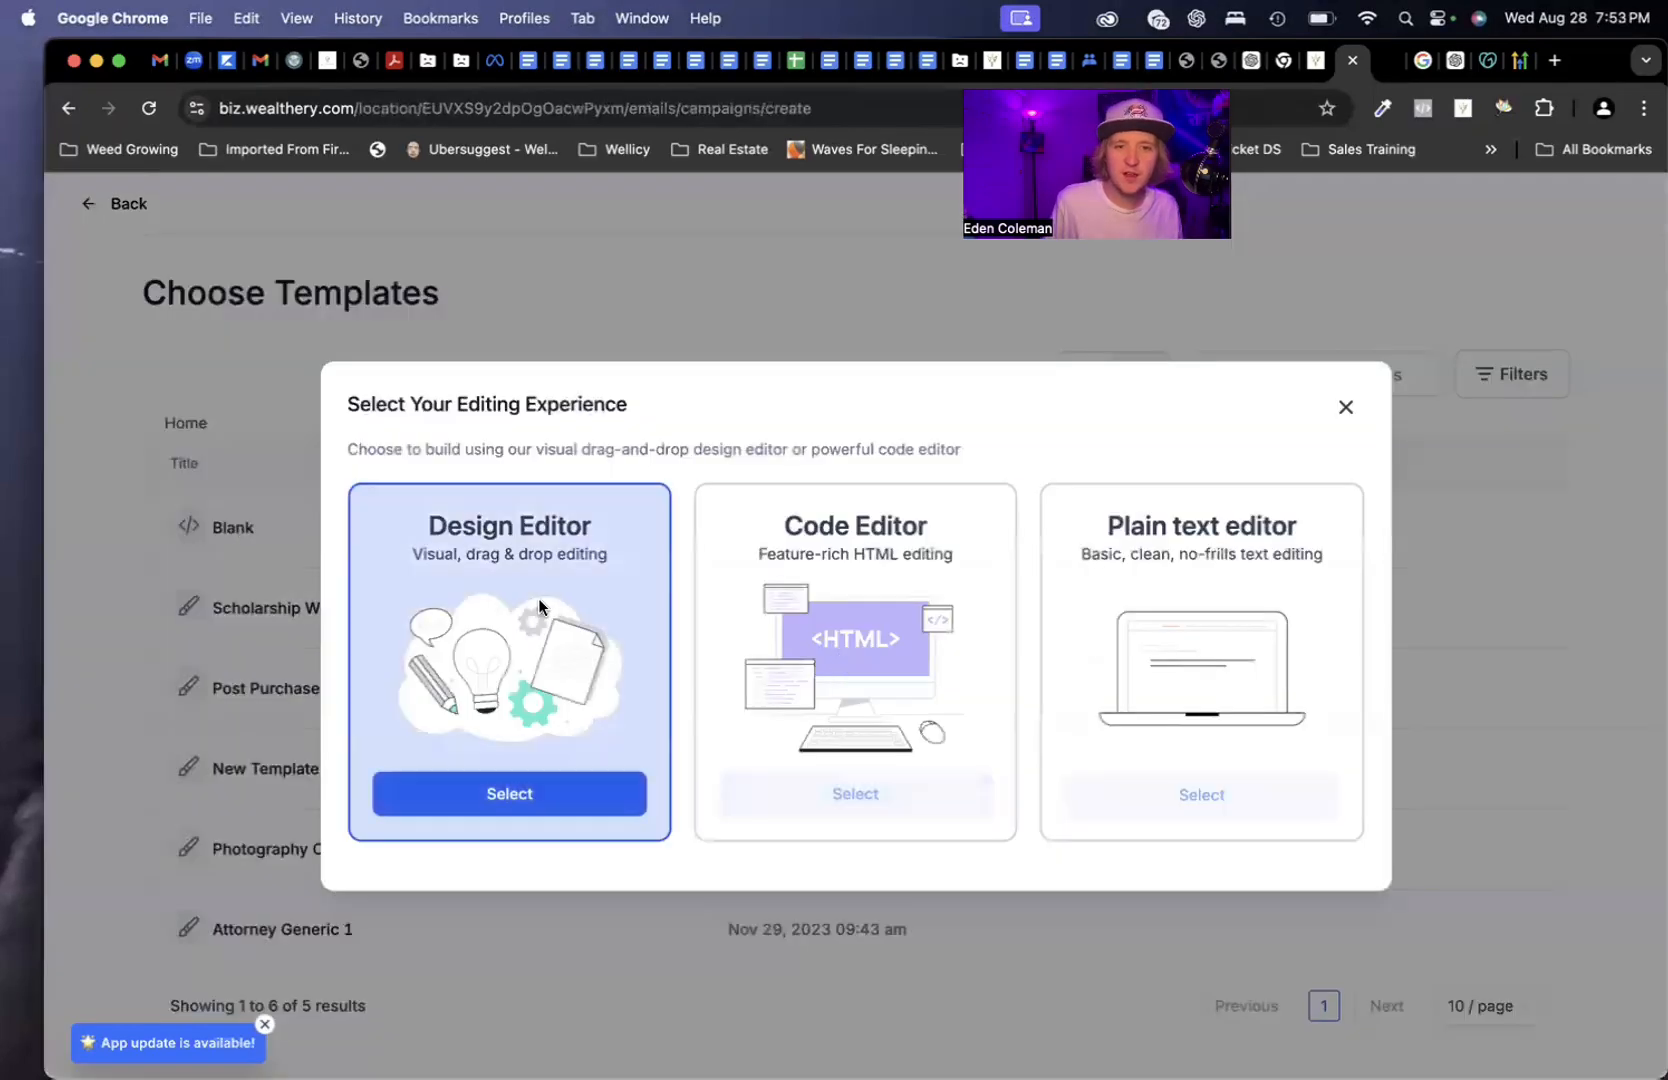
{"action": "left_click", "coordinate": [1208, 792]}
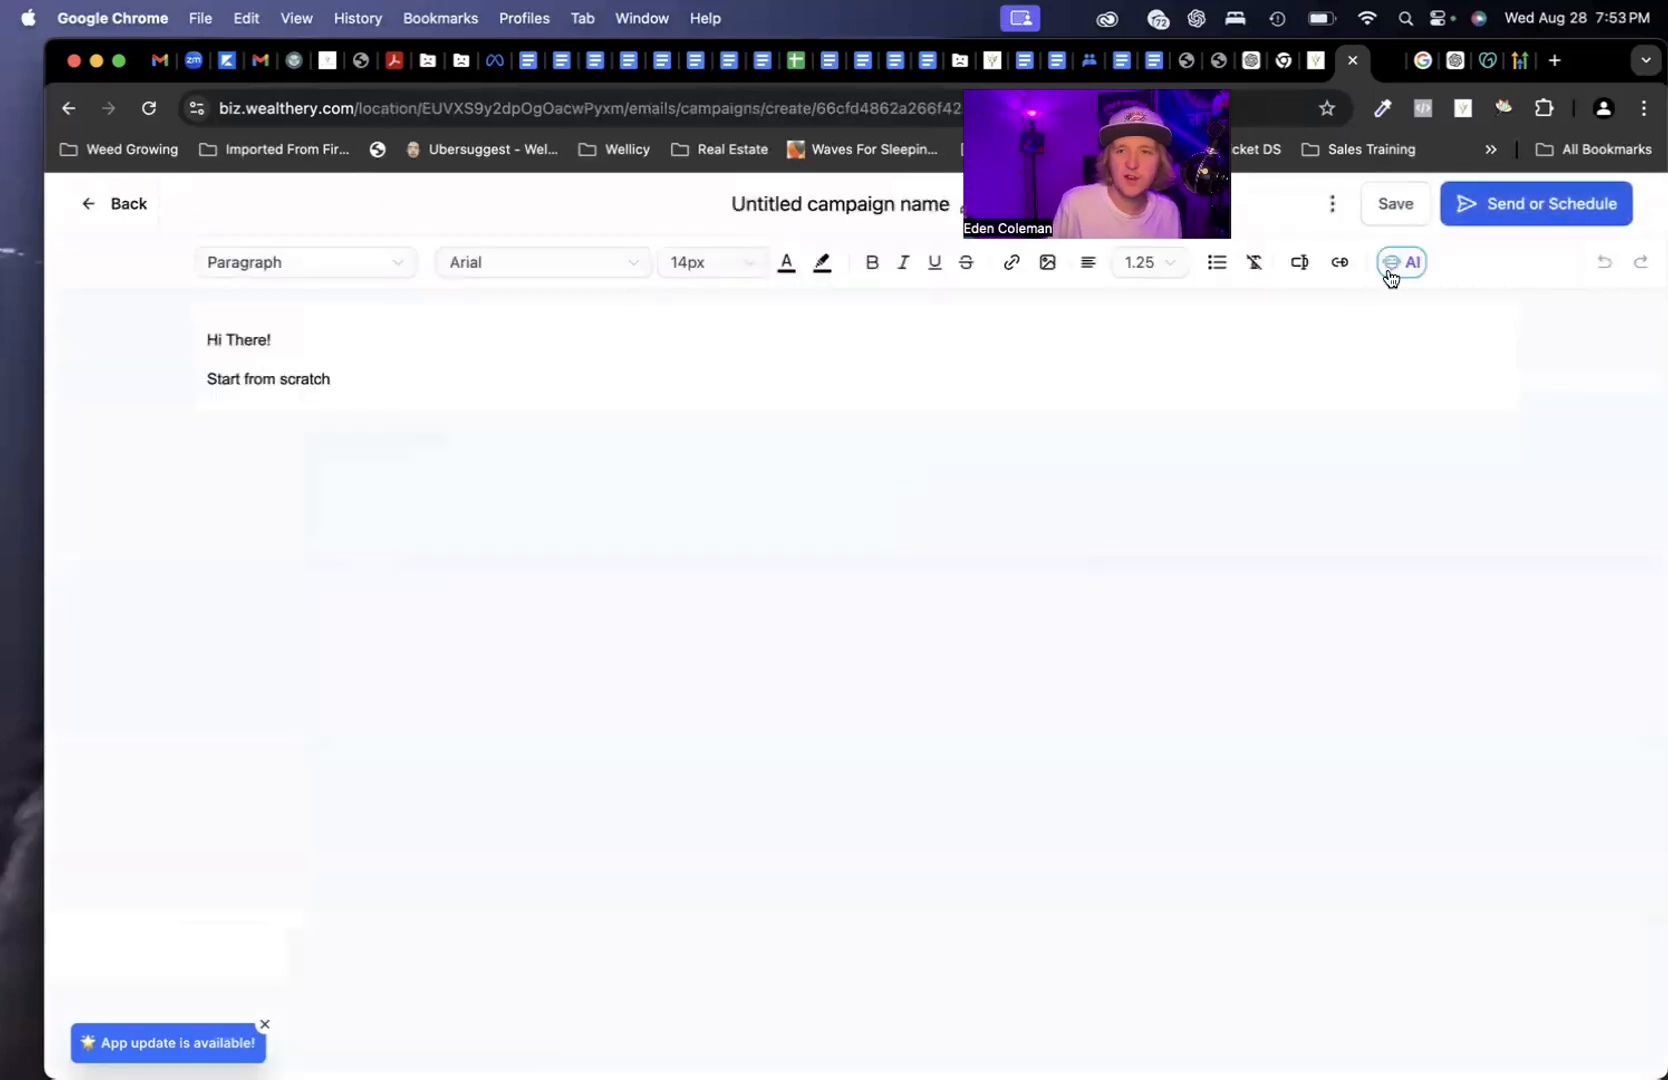
{"action": "left_click", "coordinate": [1515, 206]}
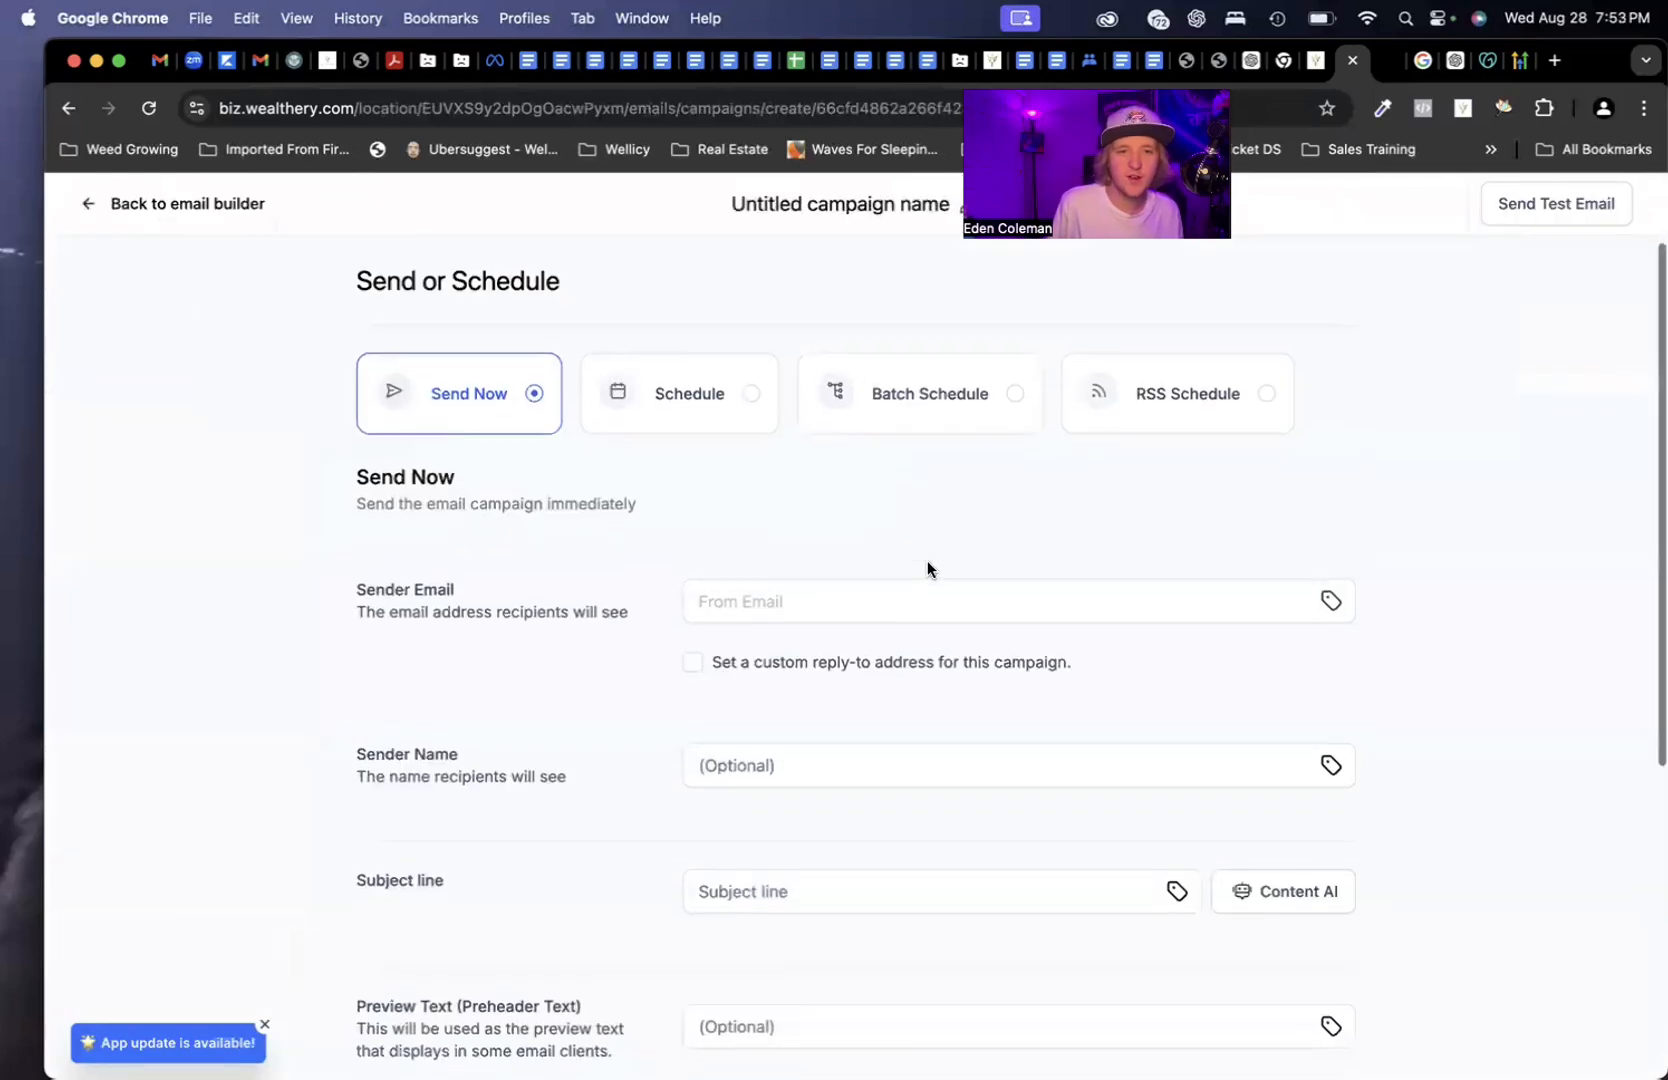
Enter the owner's edenearnings.com email address as Sender Email and confirm it shows Email verified
{"action": "left_click", "coordinate": [789, 597]}
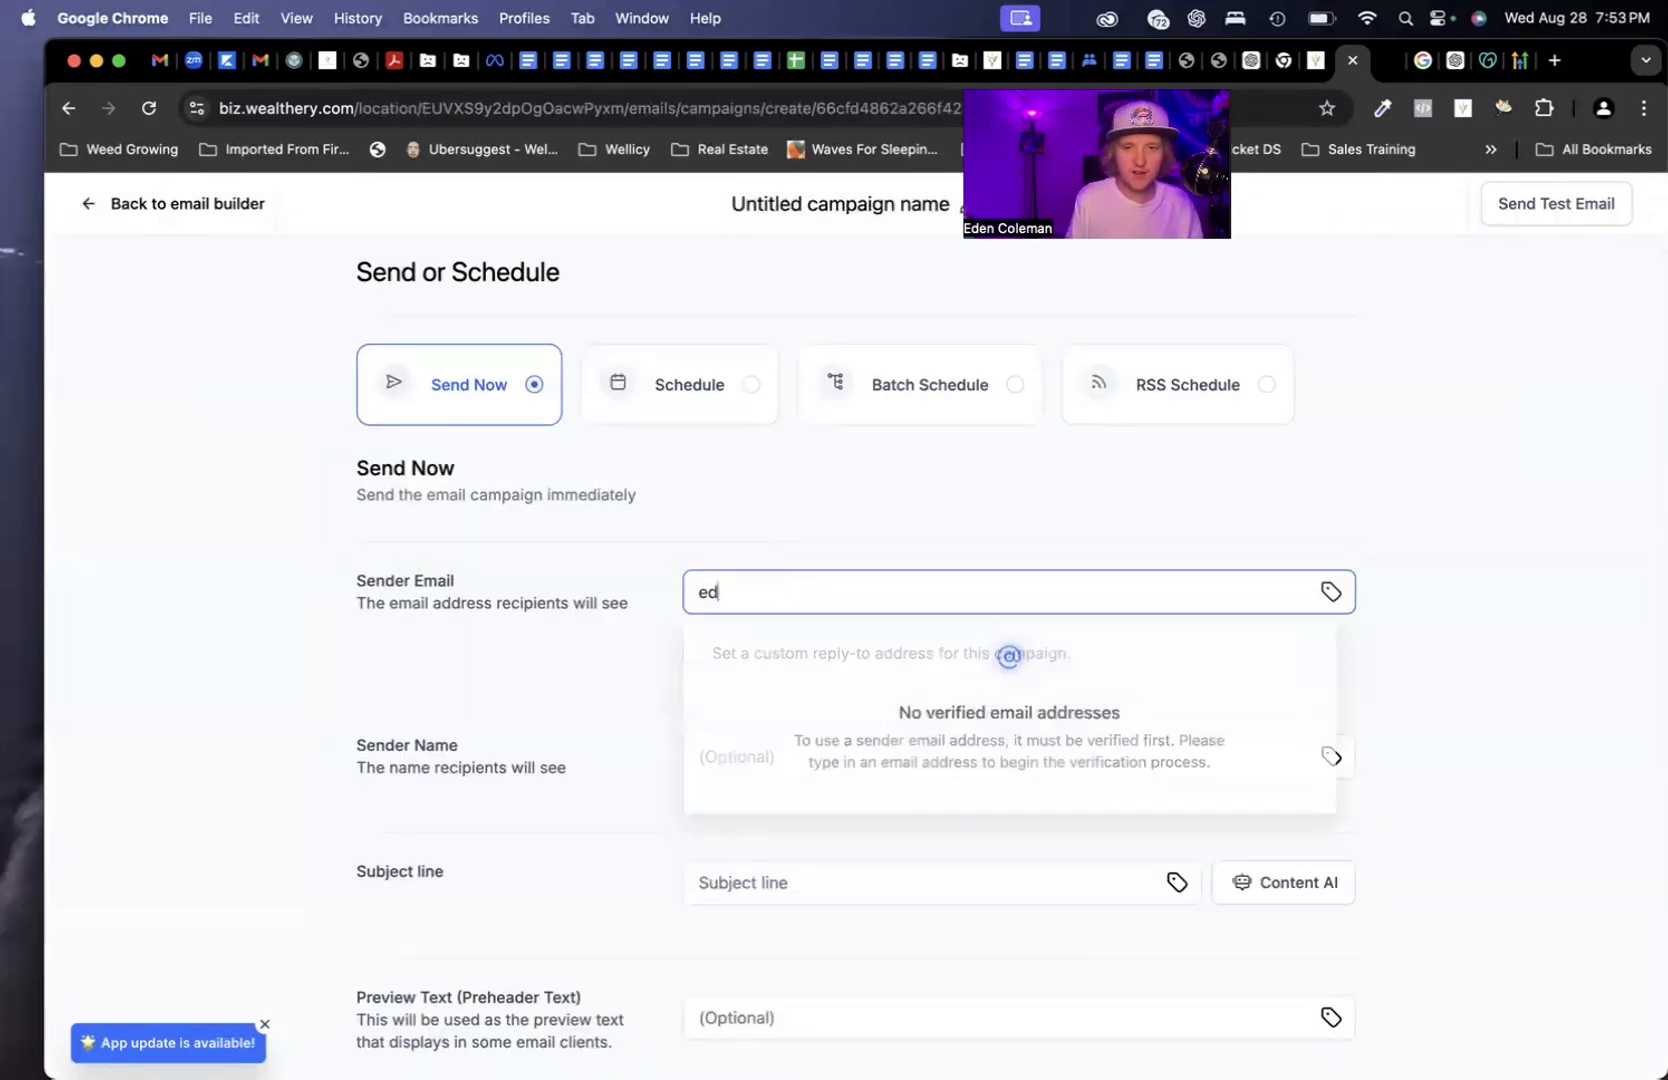
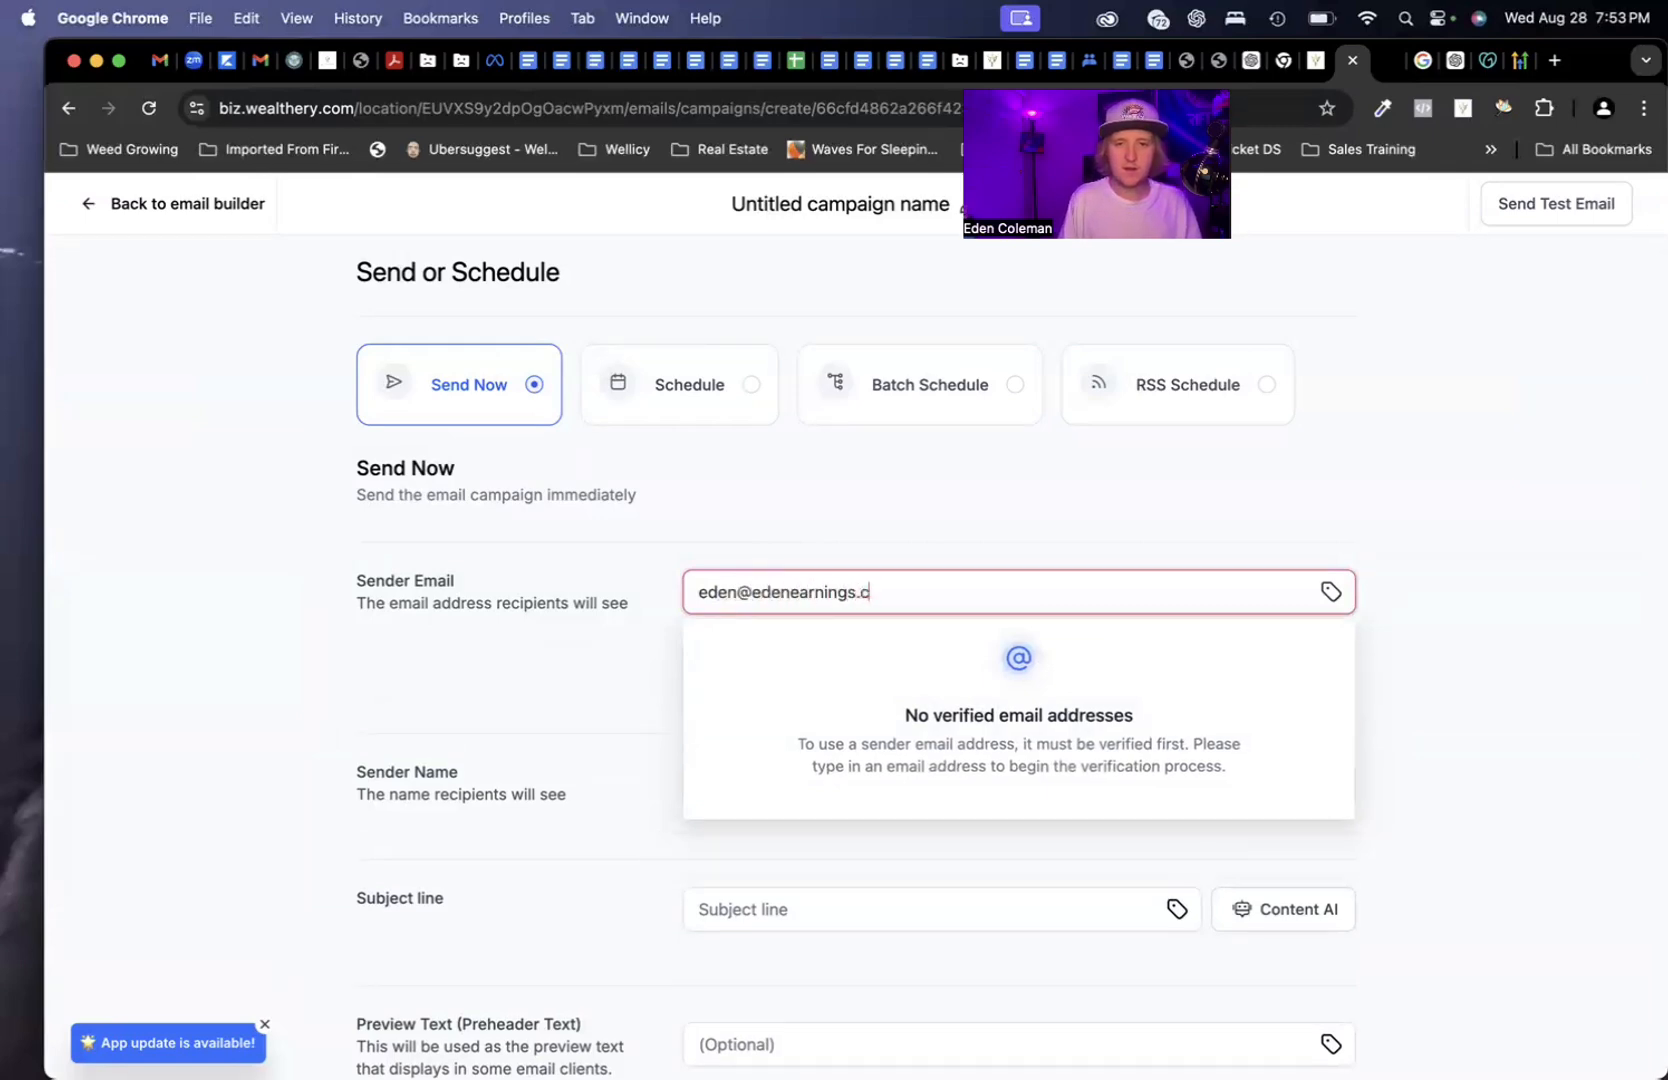
{"action": "left_click", "coordinate": [661, 652]}
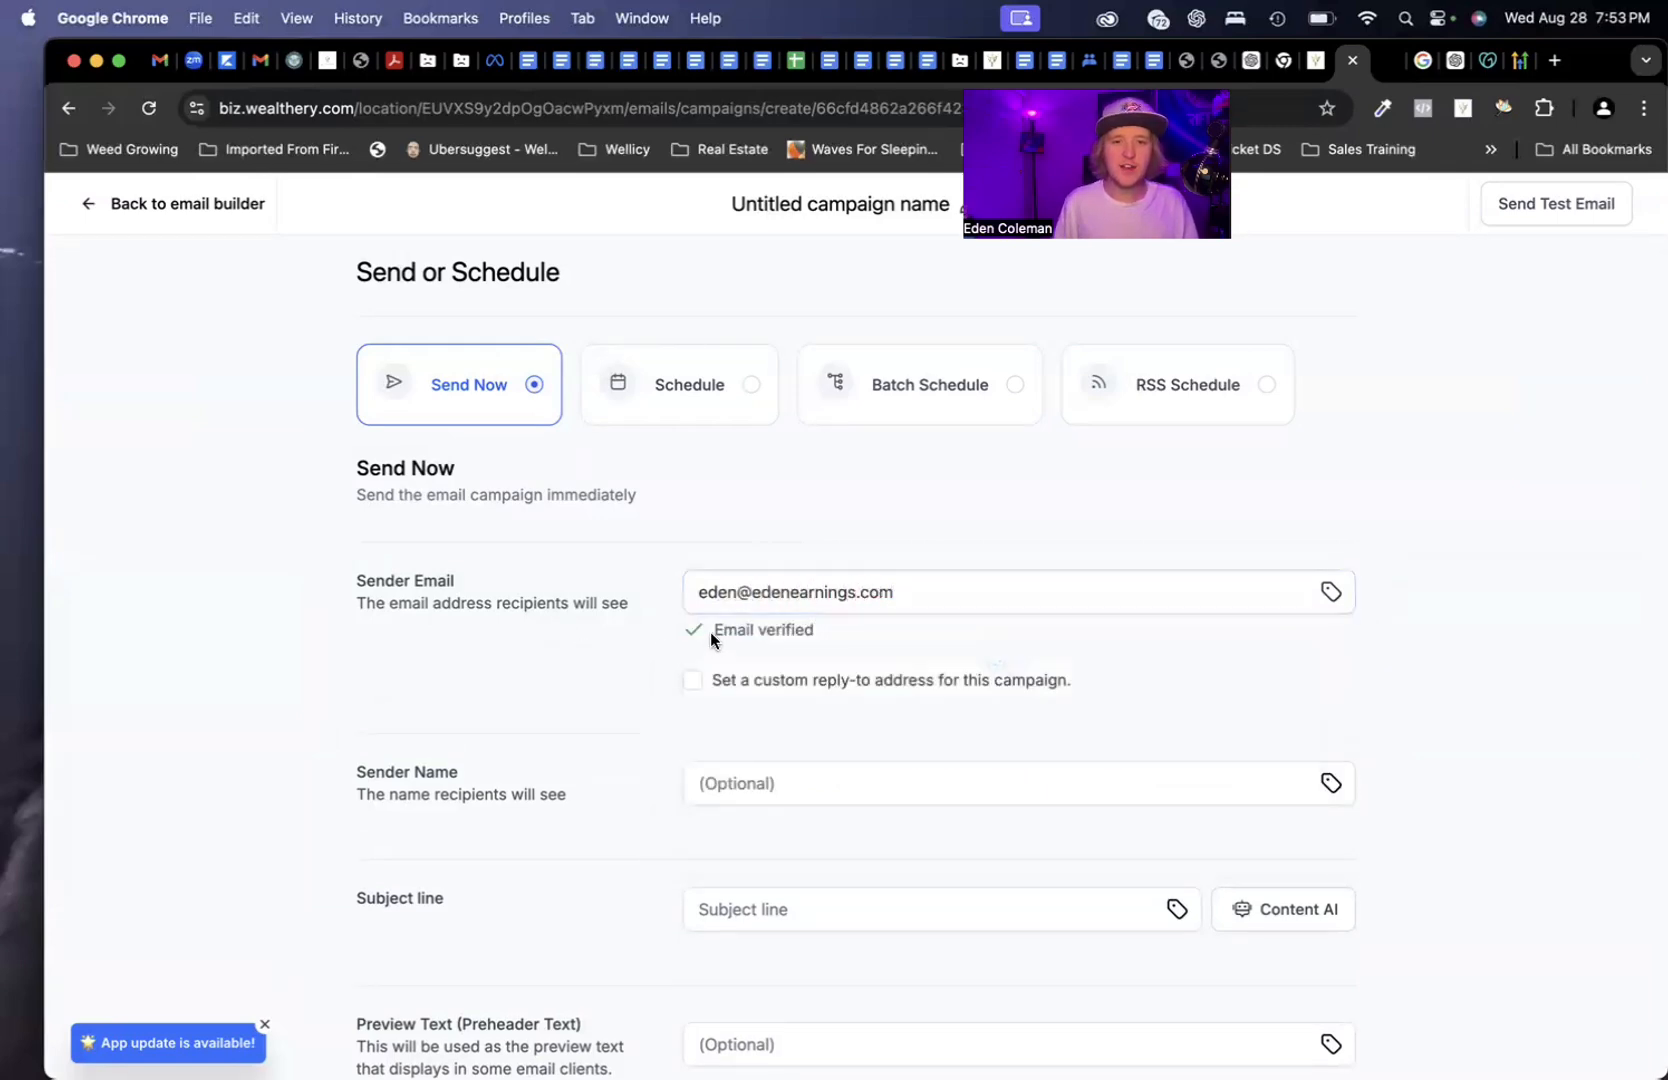
{"action": "left_click_drag", "start_coordinate": [710, 640], "coordinate": [851, 640]}
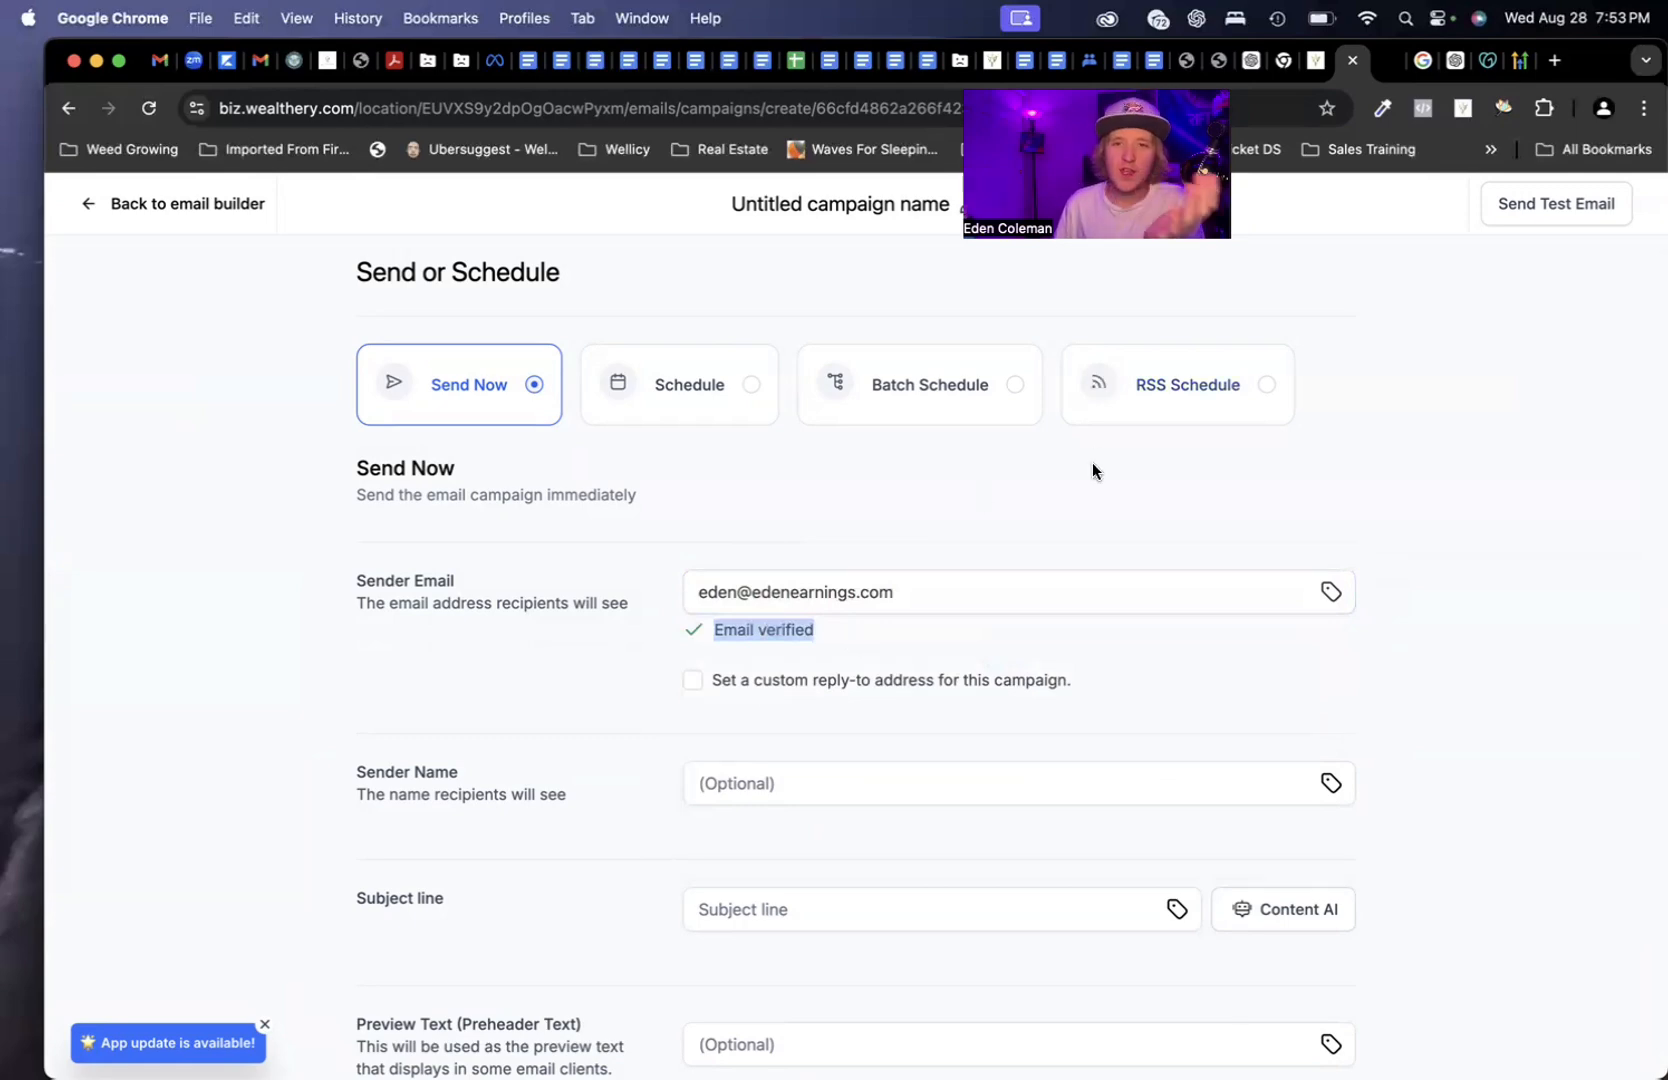
{"action": "left_click", "coordinate": [1314, 62]}
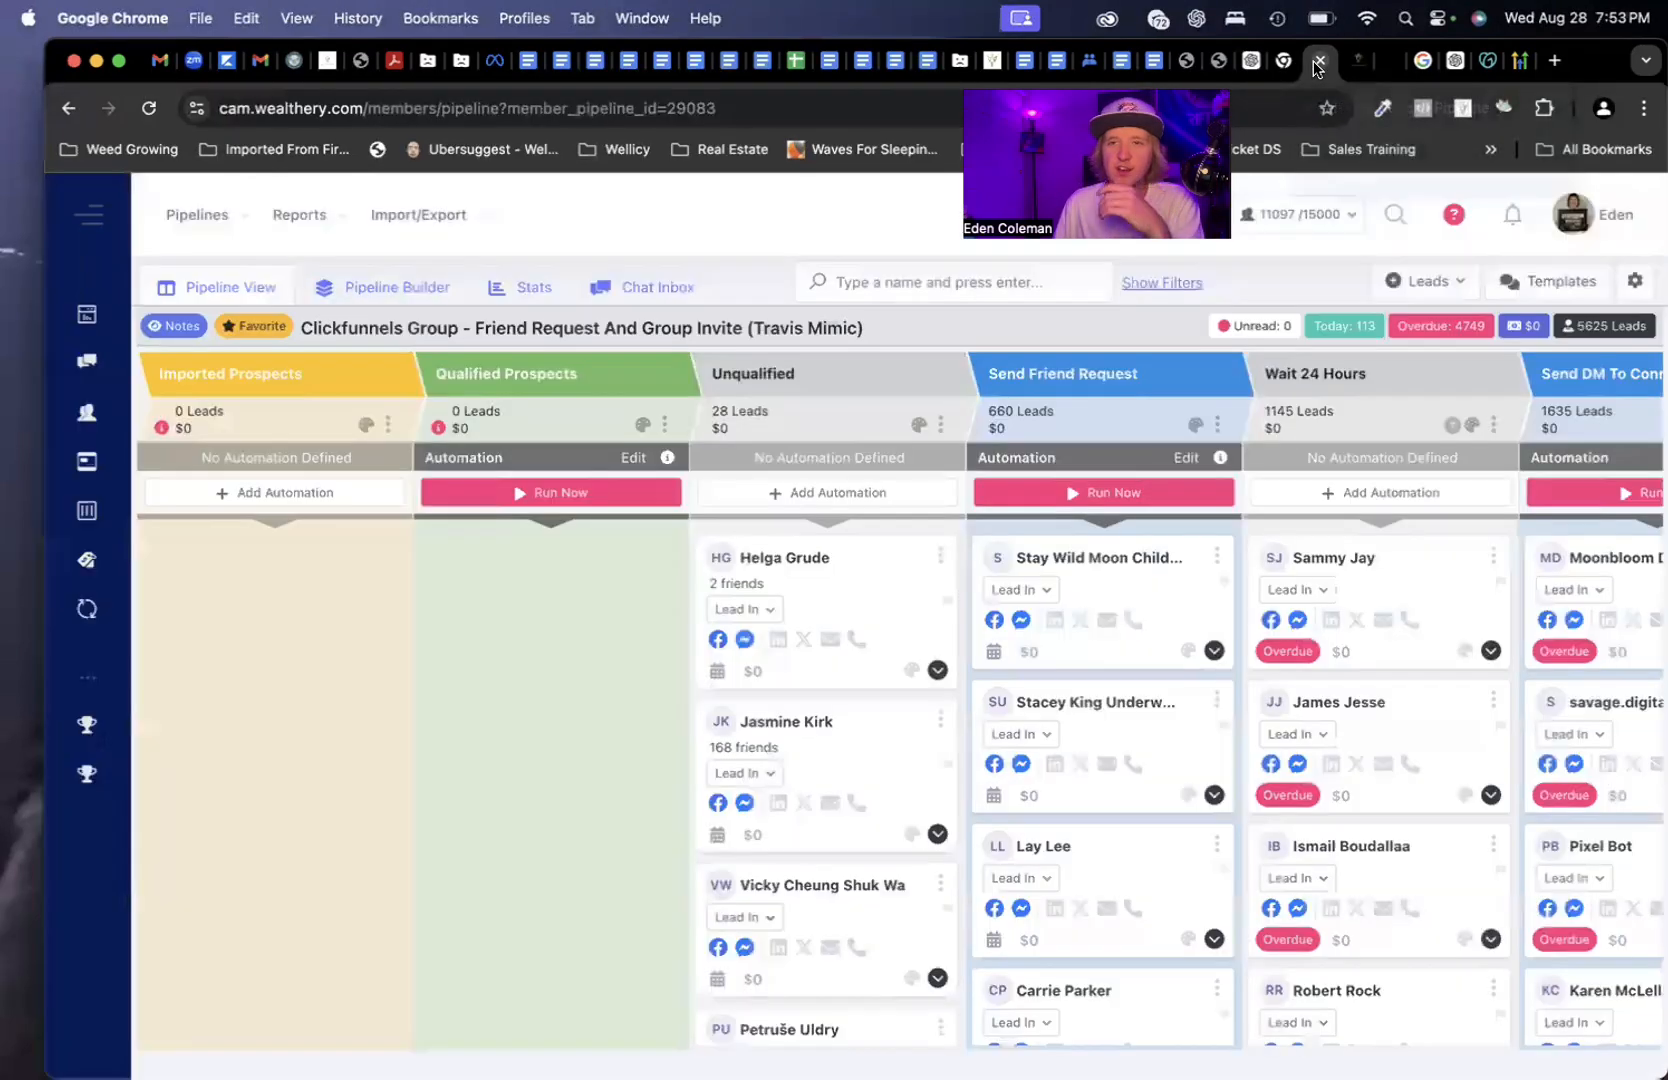
{"action": "left_click", "coordinate": [1348, 62]}
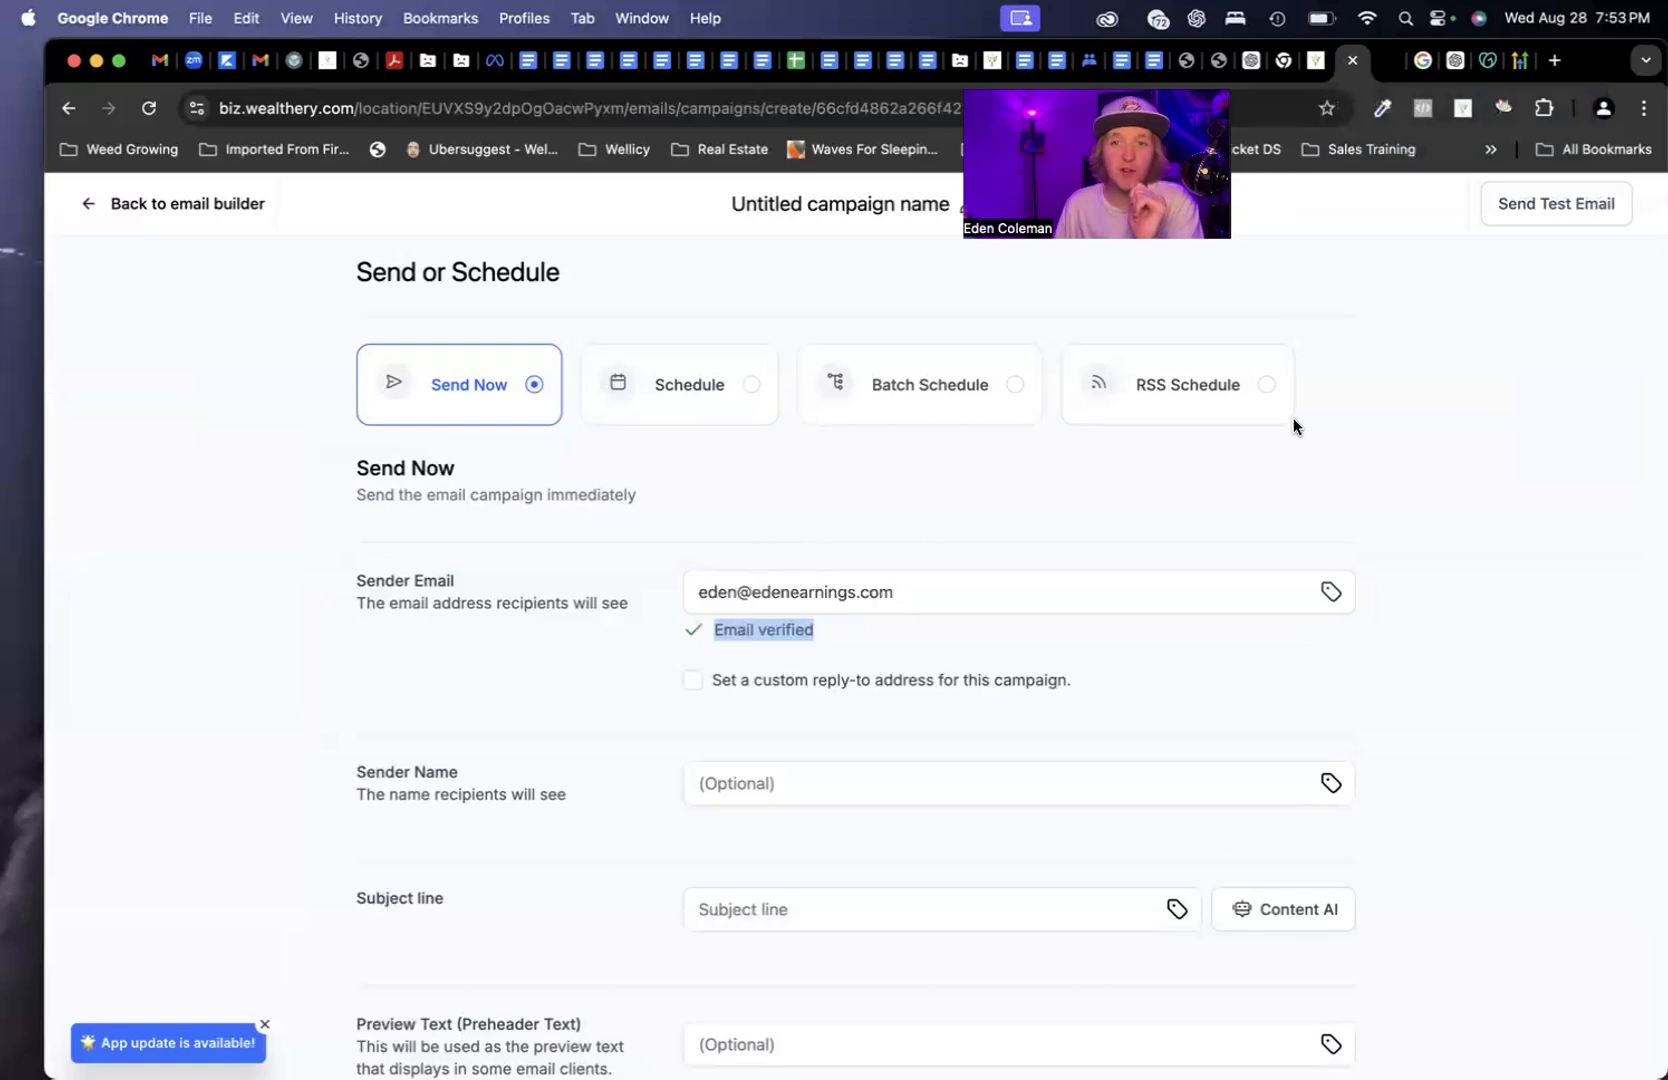
{"action": "left_click", "coordinate": [750, 632]}
{"action": "left_click_drag", "start_coordinate": [700, 640], "coordinate": [855, 650]}
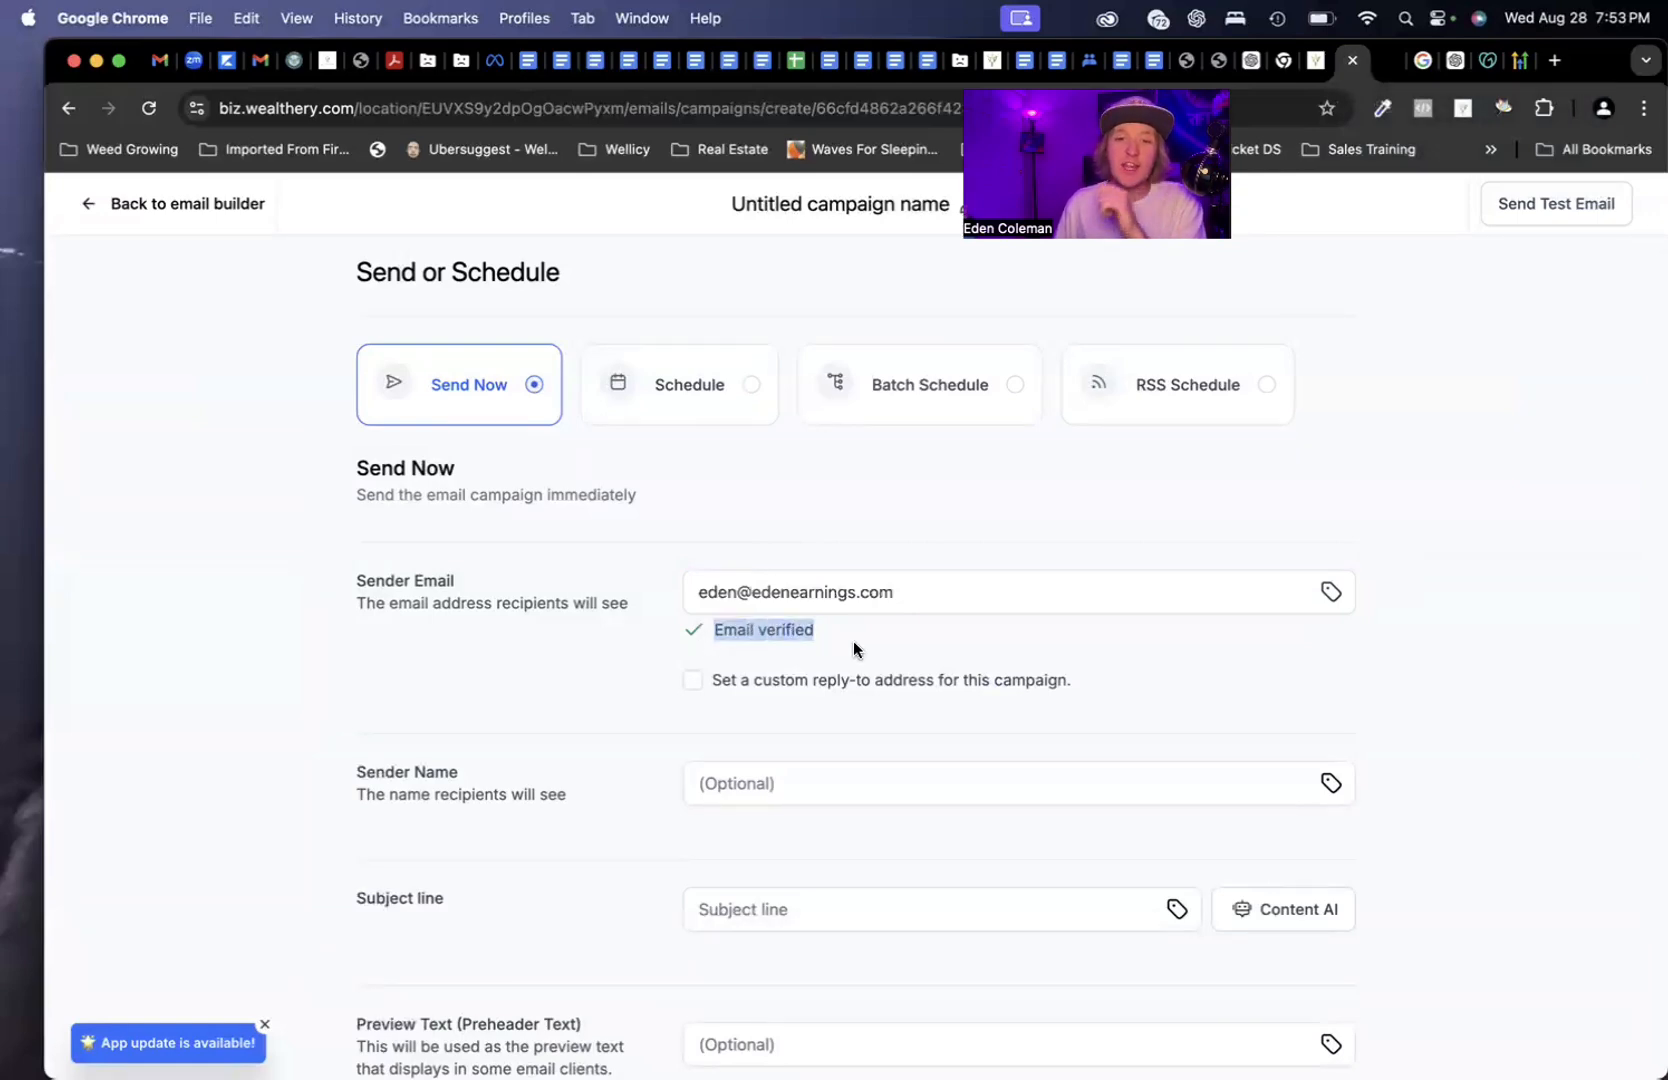